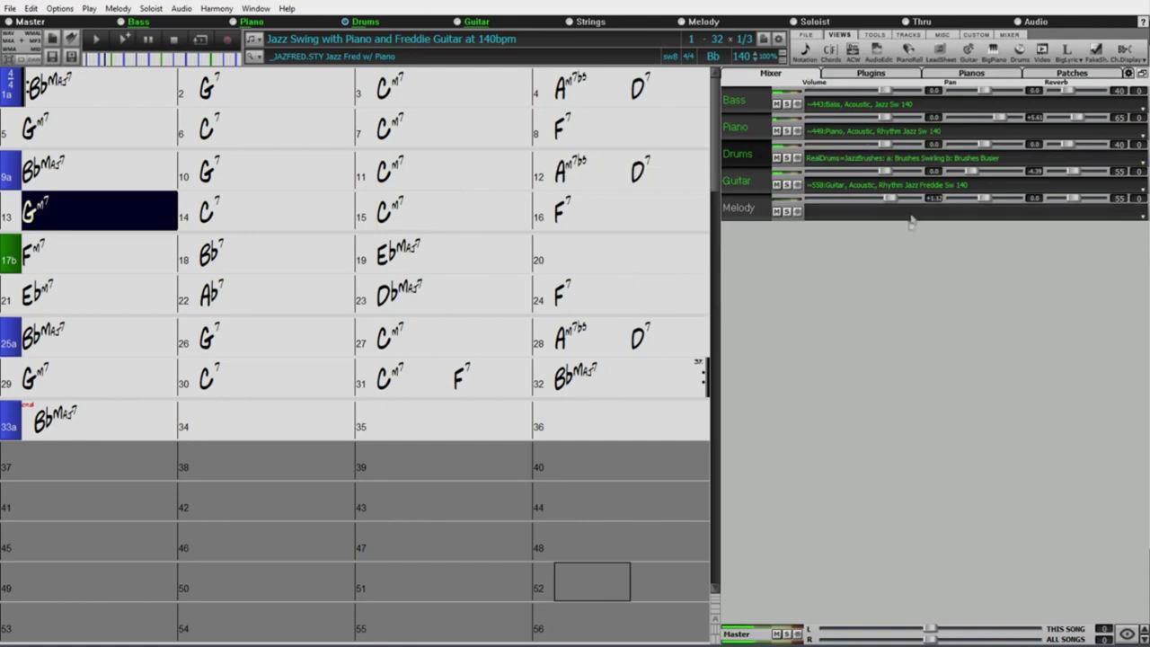
Halt playback of 'Jazz Swing with Piano and Freddie Guitar at 140bpm'
left_click(177, 40)
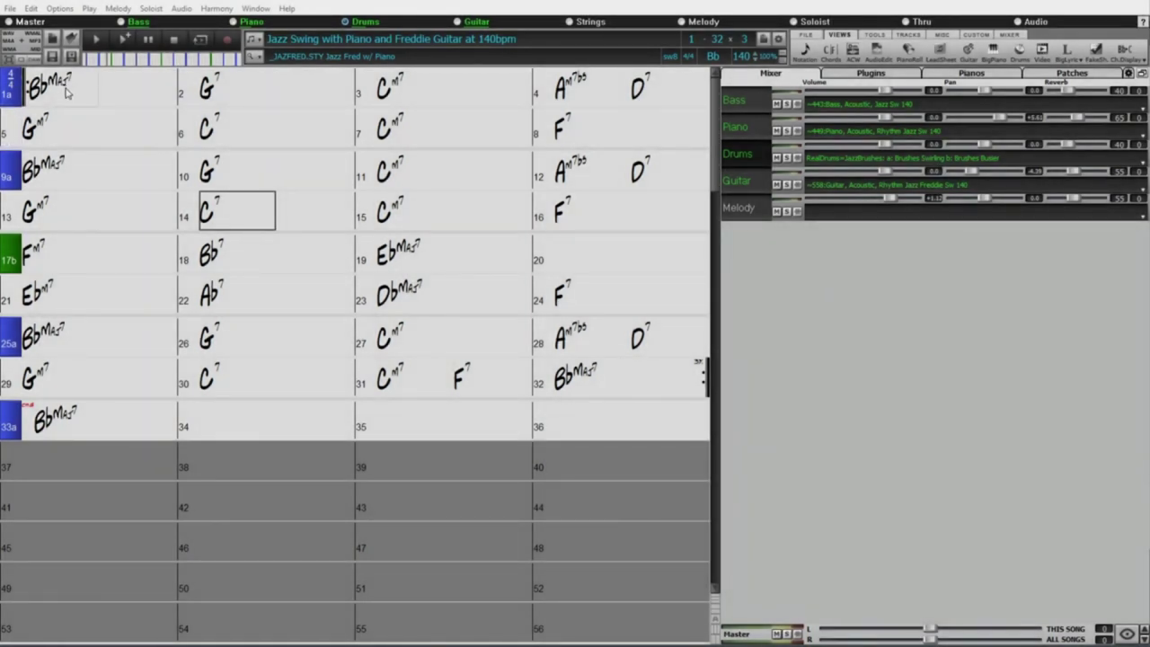
Select bars 5–8 in the chord sheet, stopping playback along the way
left_click_drag(64, 91, 144, 91)
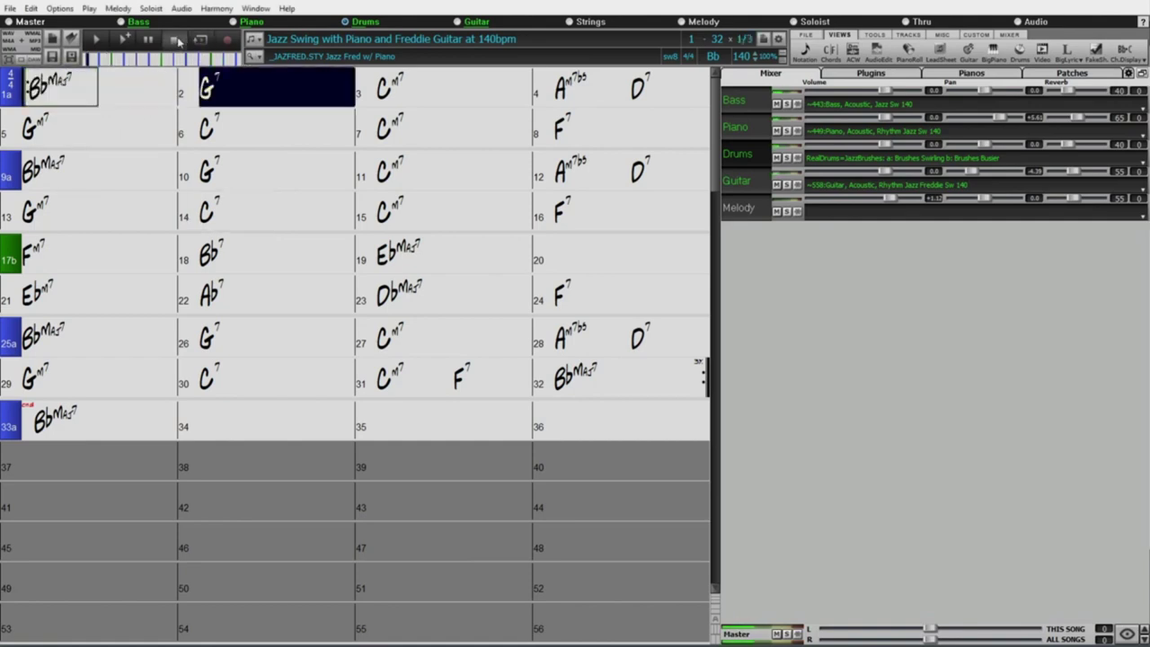
left_click(173, 40)
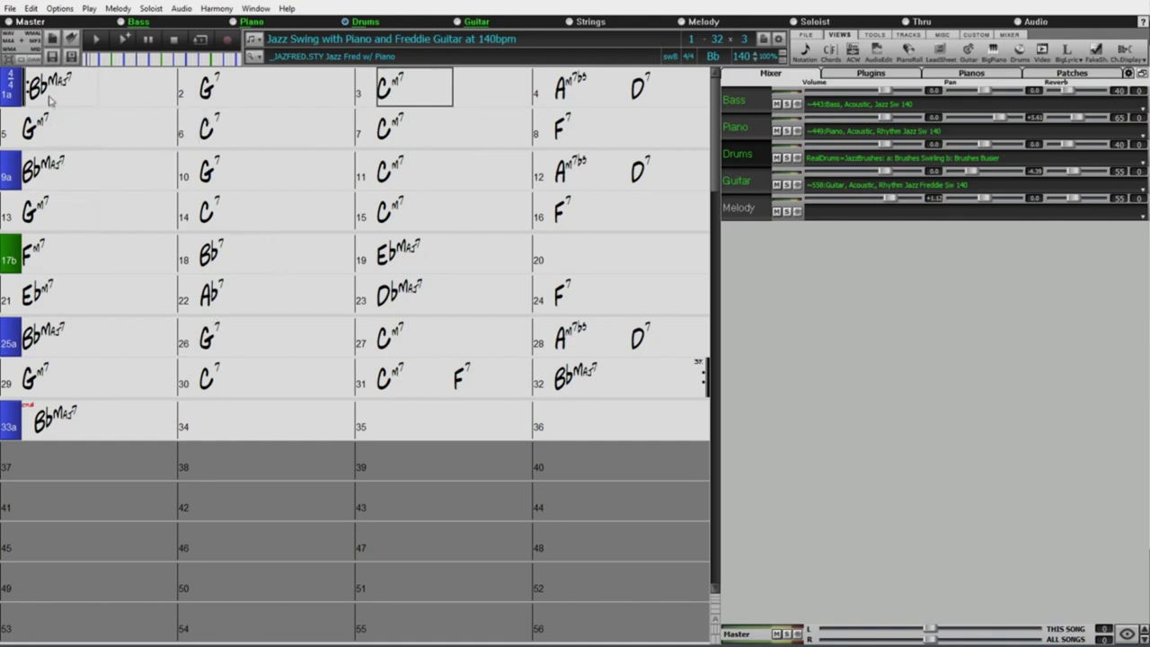
left_click_drag(66, 89, 641, 90)
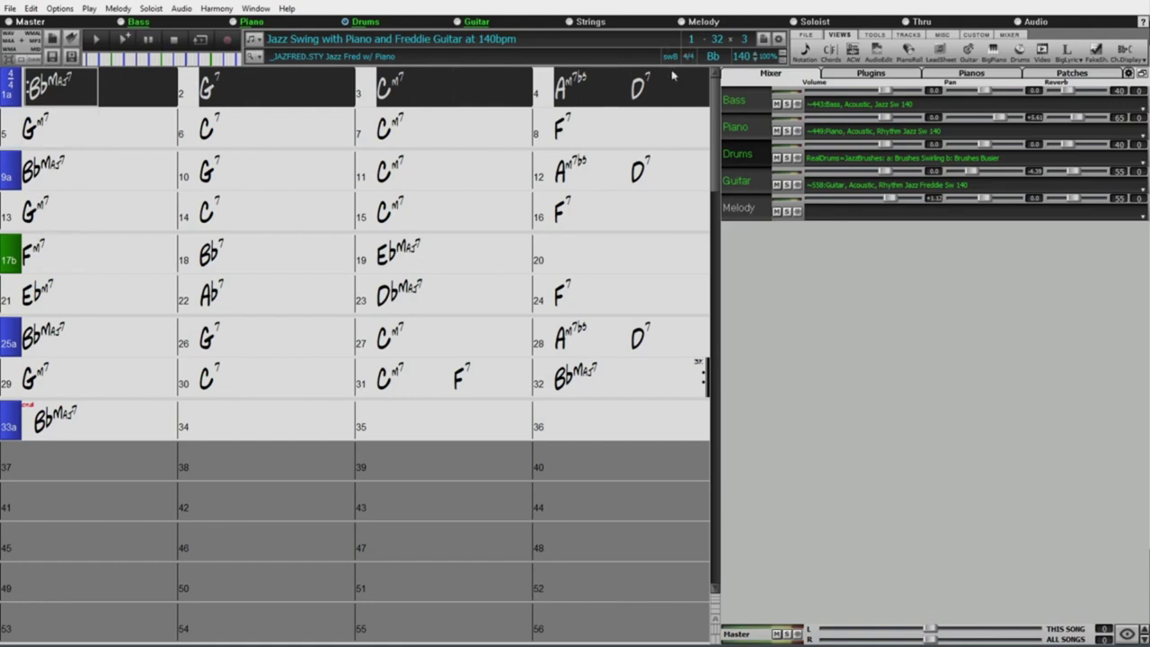
left_click_drag(61, 137, 594, 131)
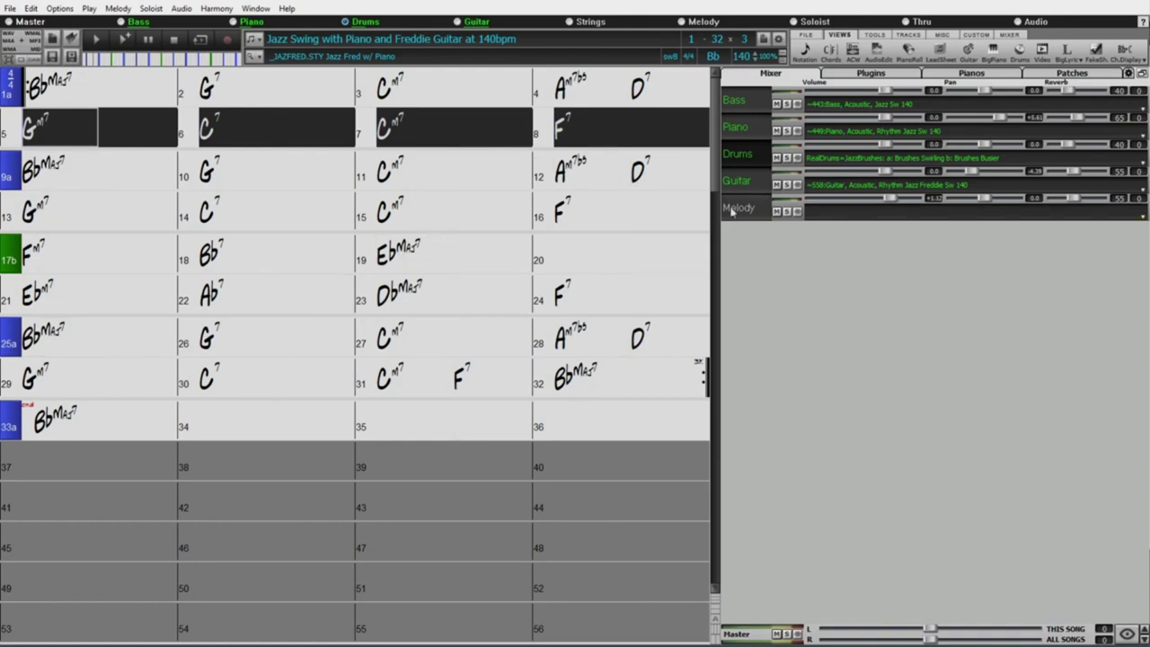
Open the Melody track's Track Settings and Actions dialog and reposition it
right_click(863, 214)
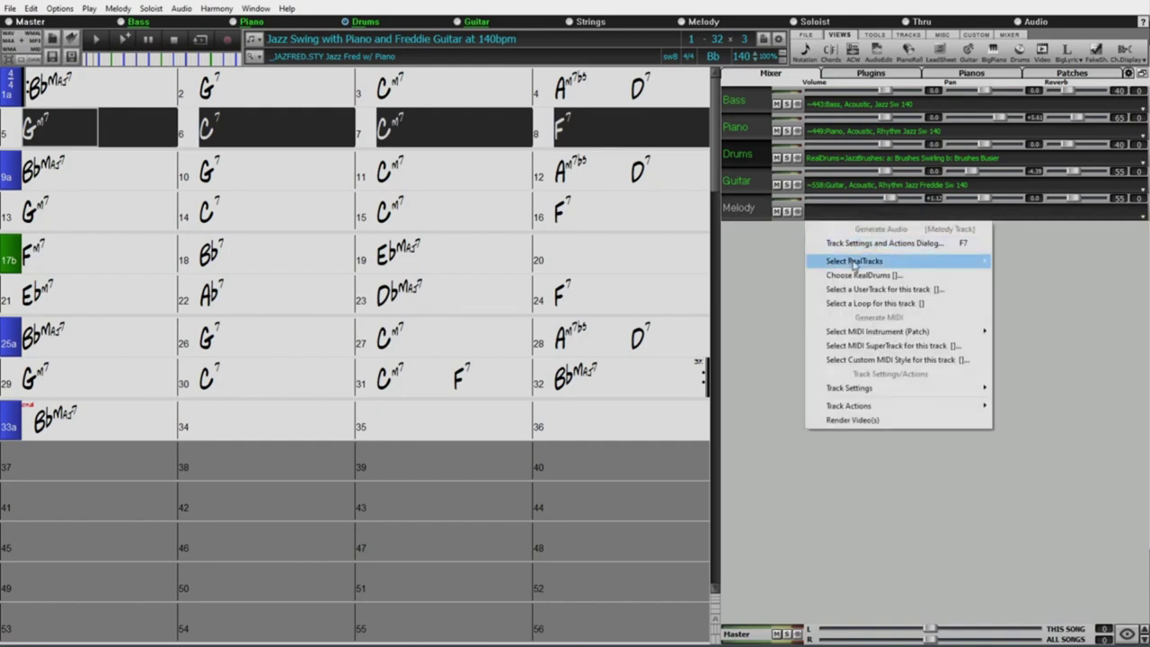
mouse_move(854, 262)
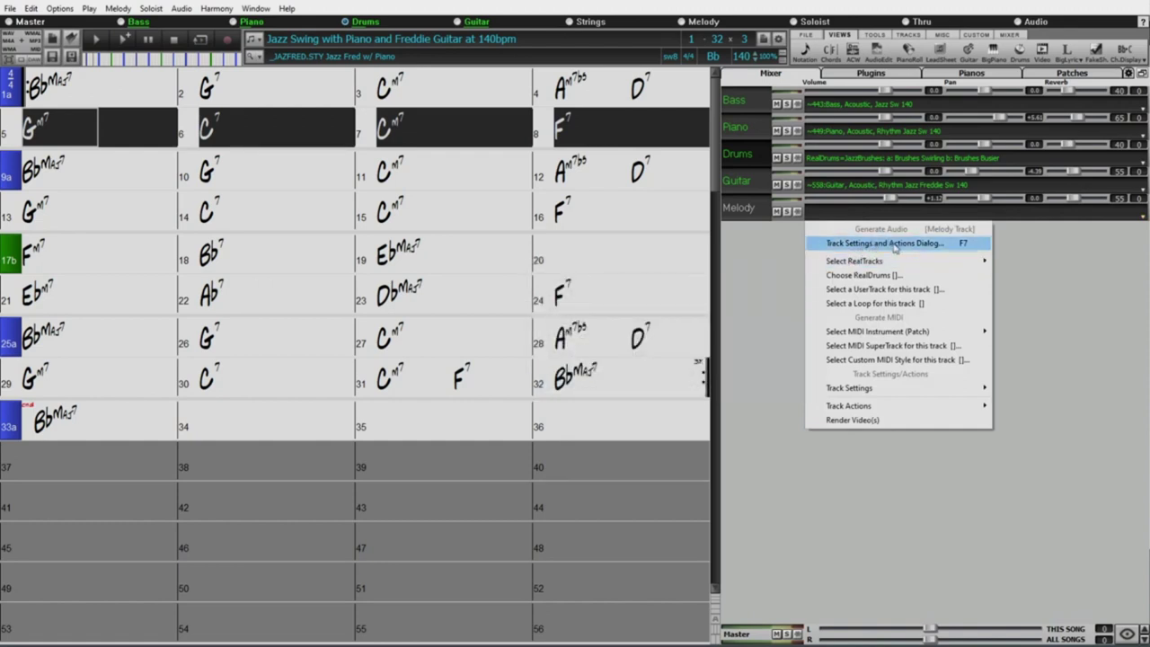
left_click(912, 245)
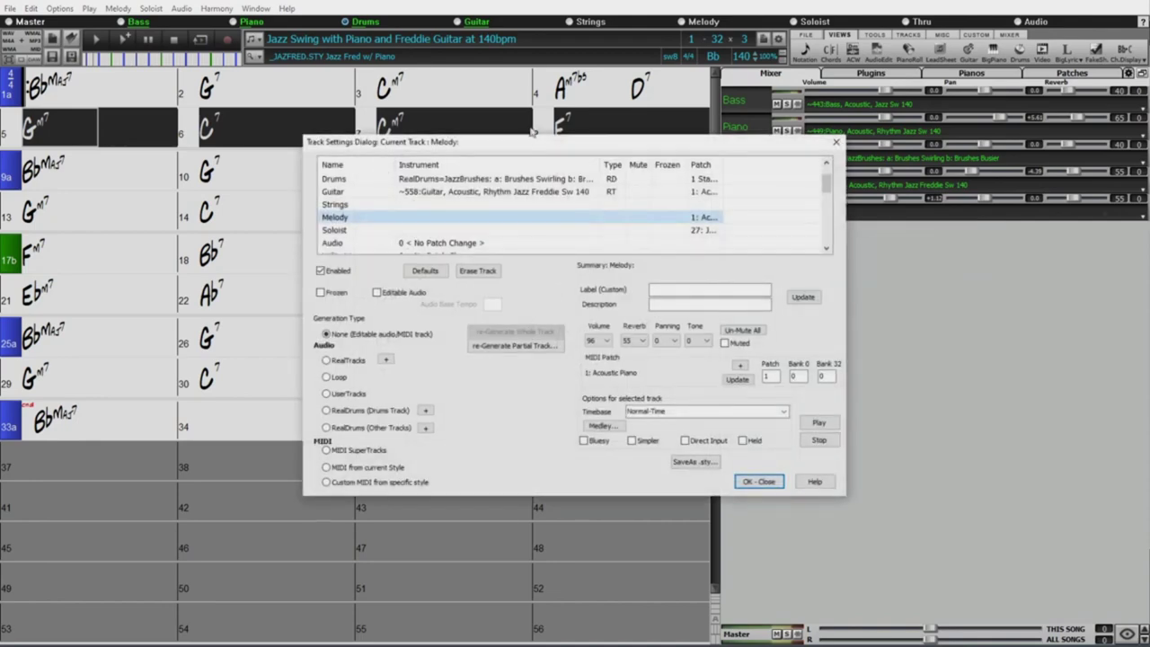
left_click_drag(506, 146, 422, 113)
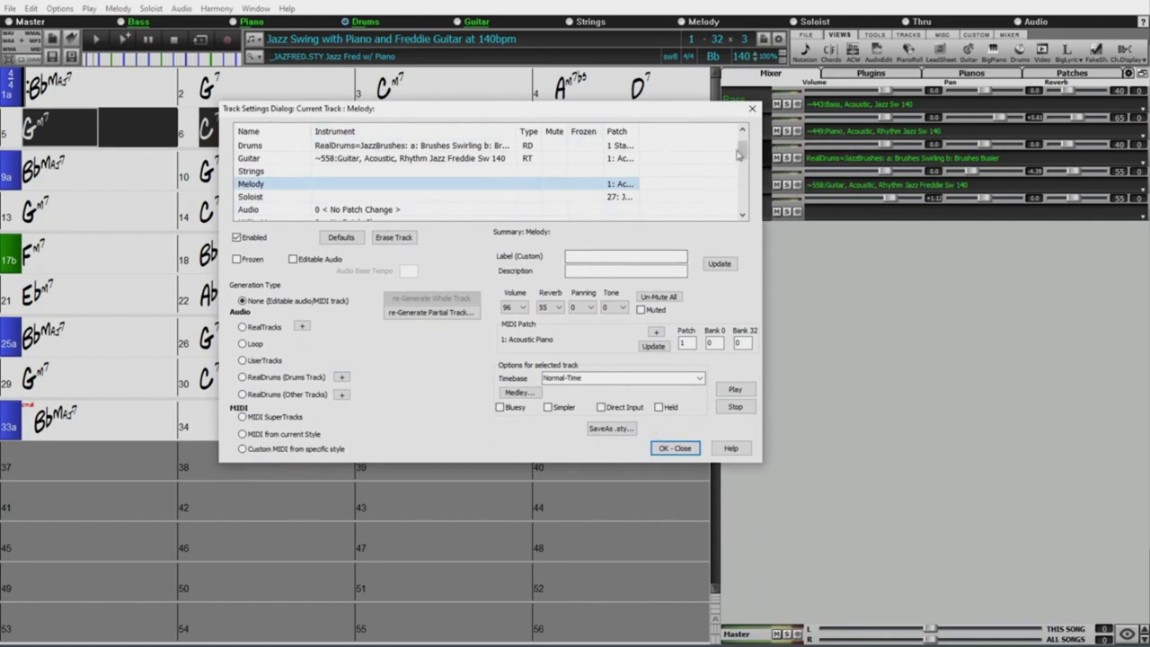
left_click_drag(739, 155, 762, 131)
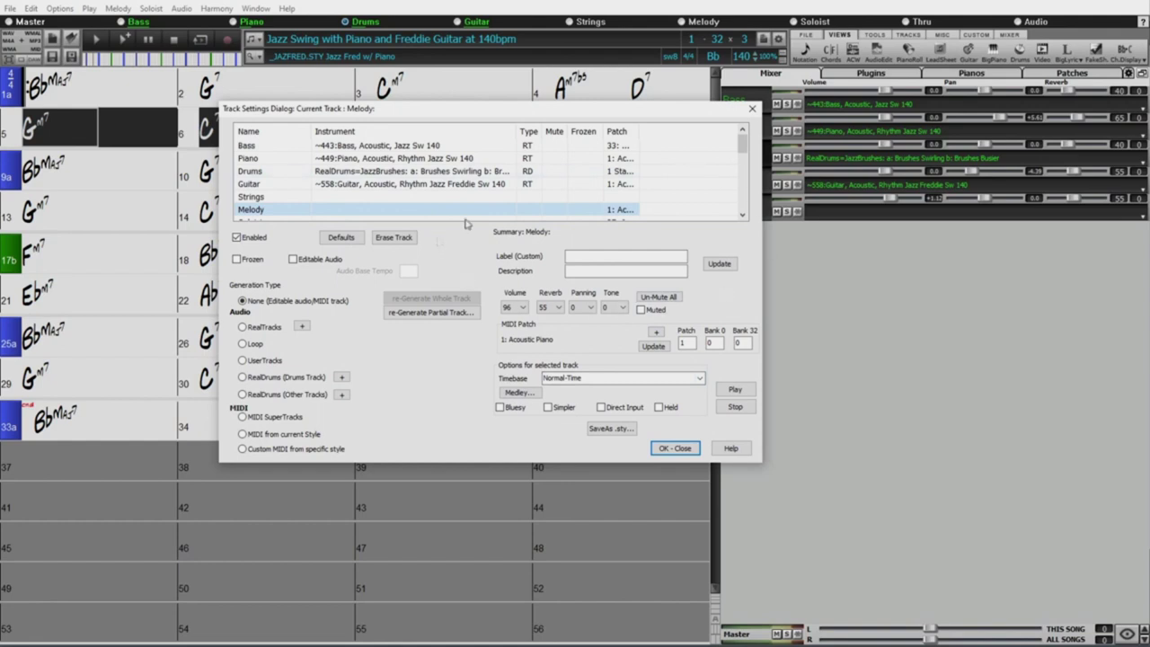
left_click(610, 270)
key("Return")
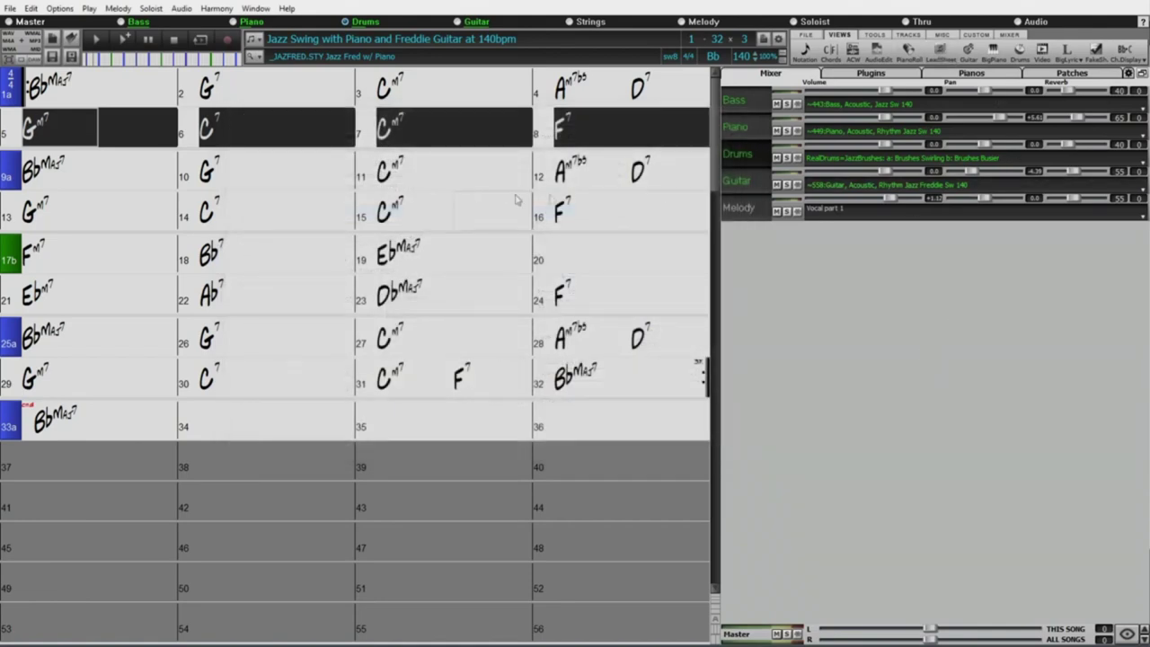
right_click(850, 213)
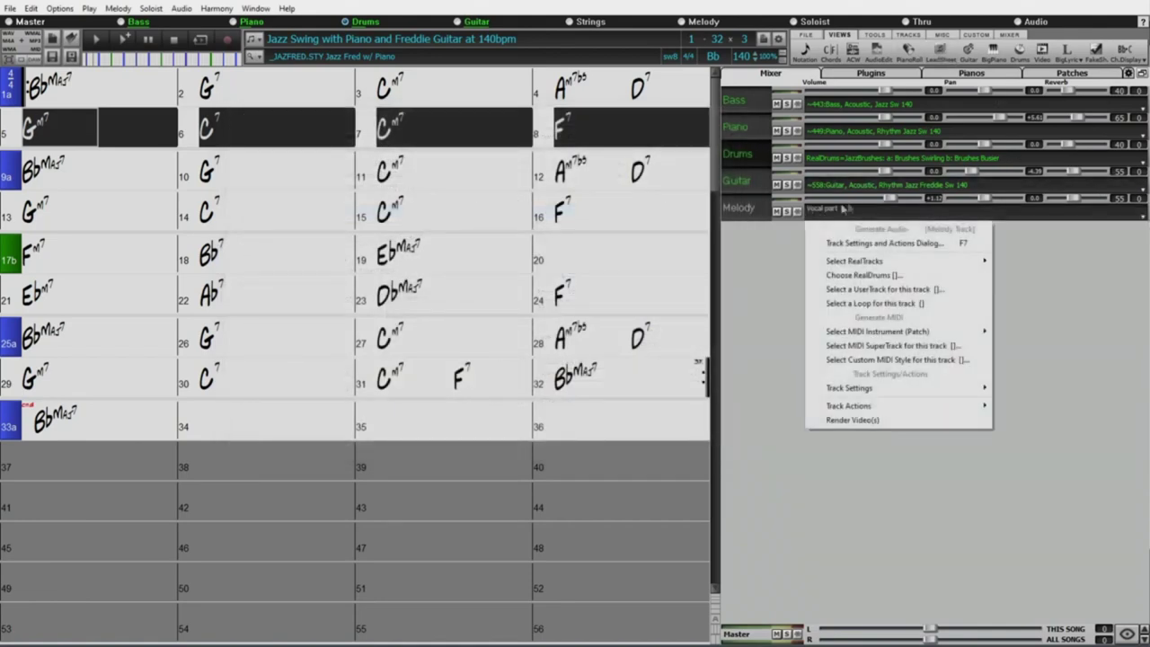
left_click(858, 243)
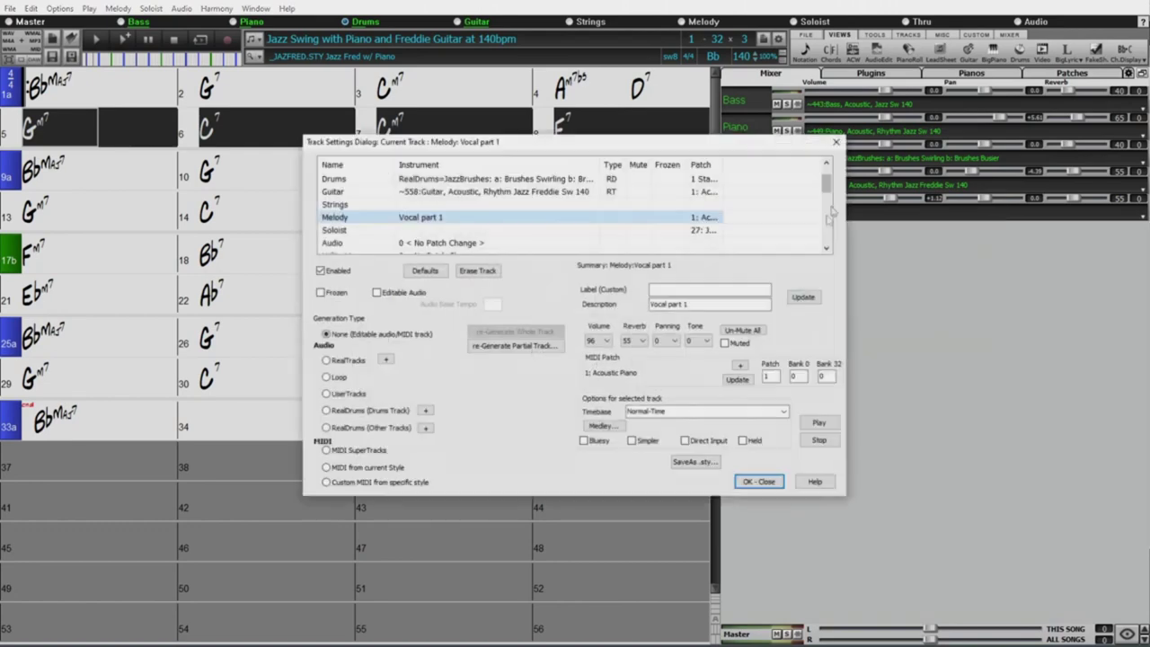
left_click_drag(795, 152, 632, 163)
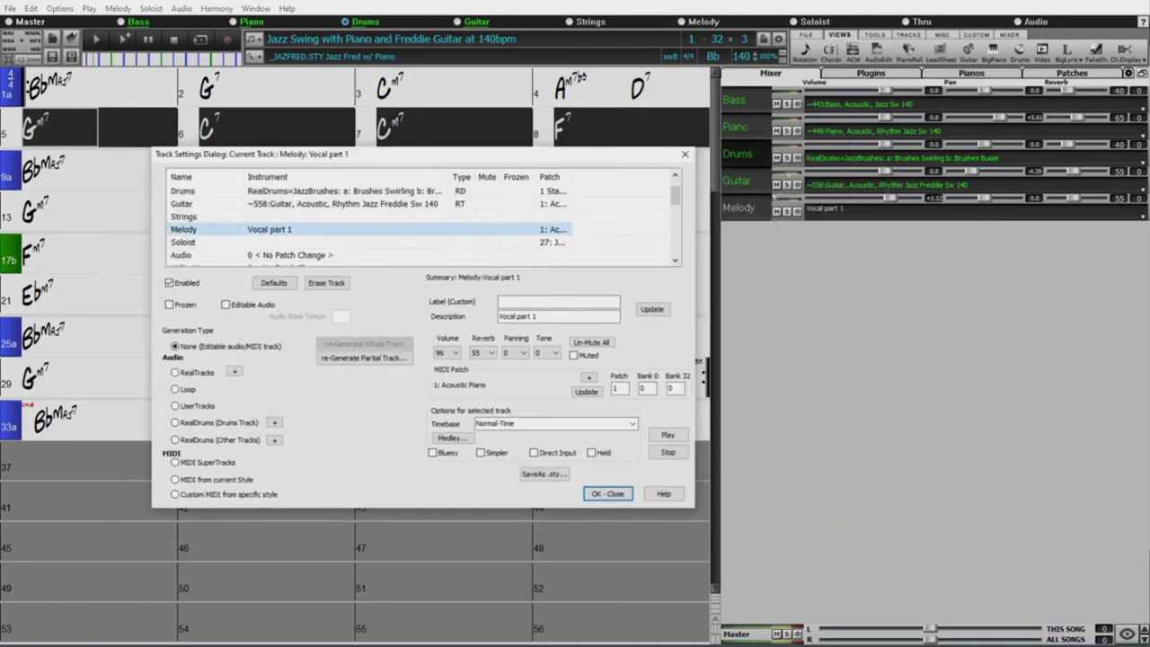
left_click_drag(537, 317, 516, 308)
key("Delete")
left_click(653, 311)
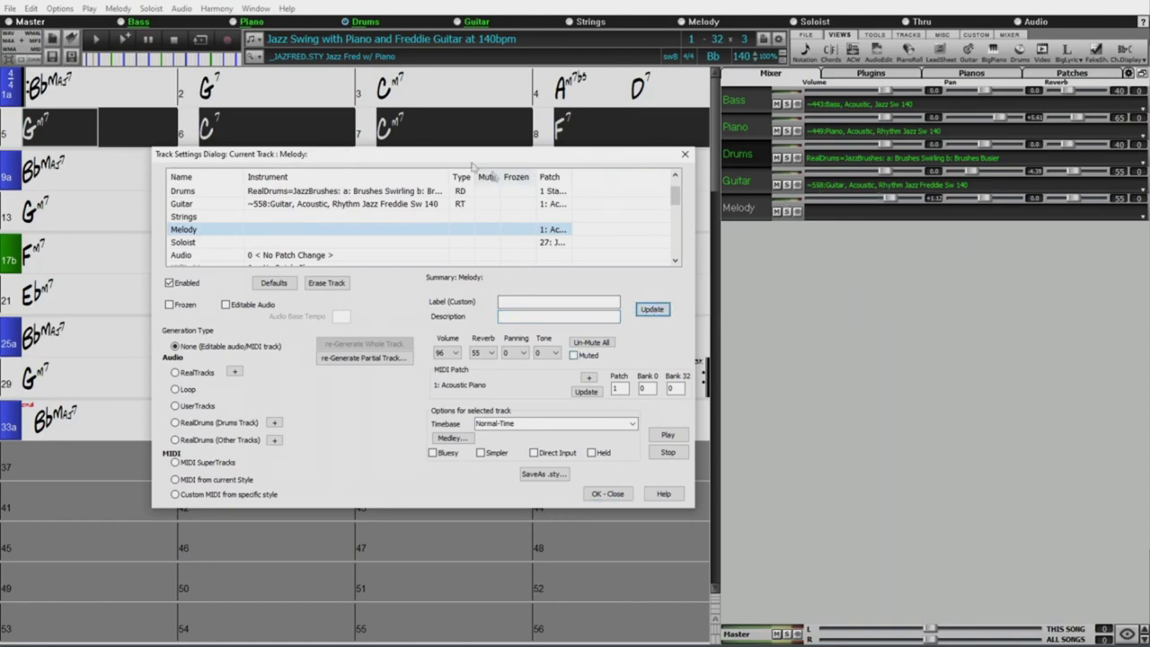
left_click_drag(448, 162, 437, 113)
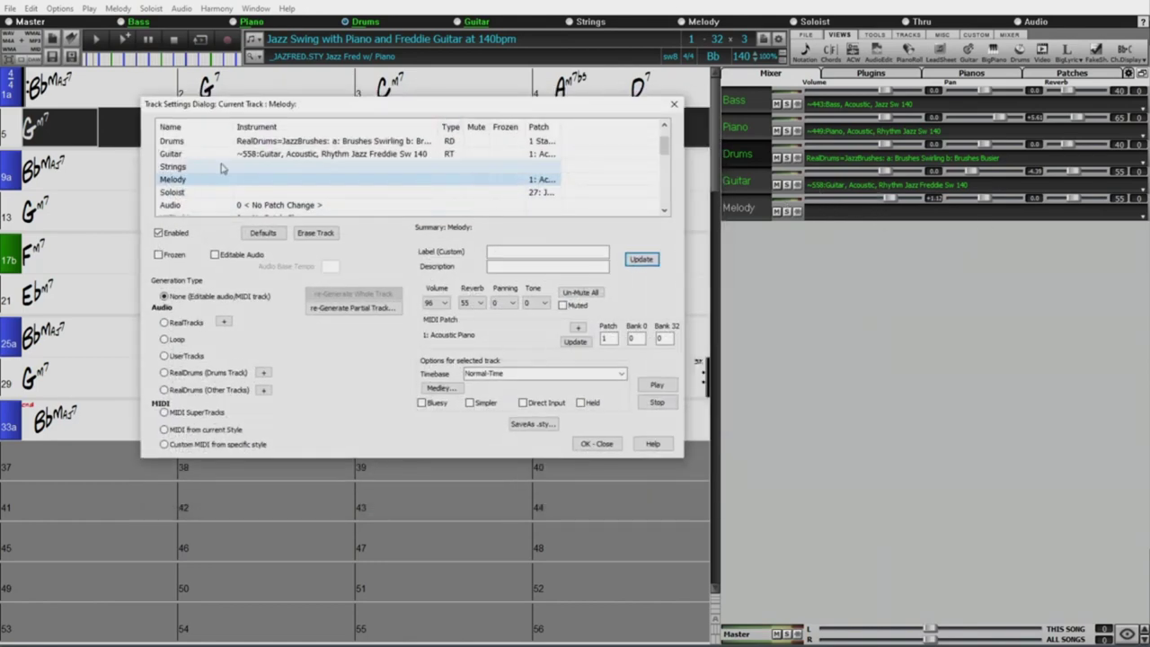
scroll(231, 212, "down", 1)
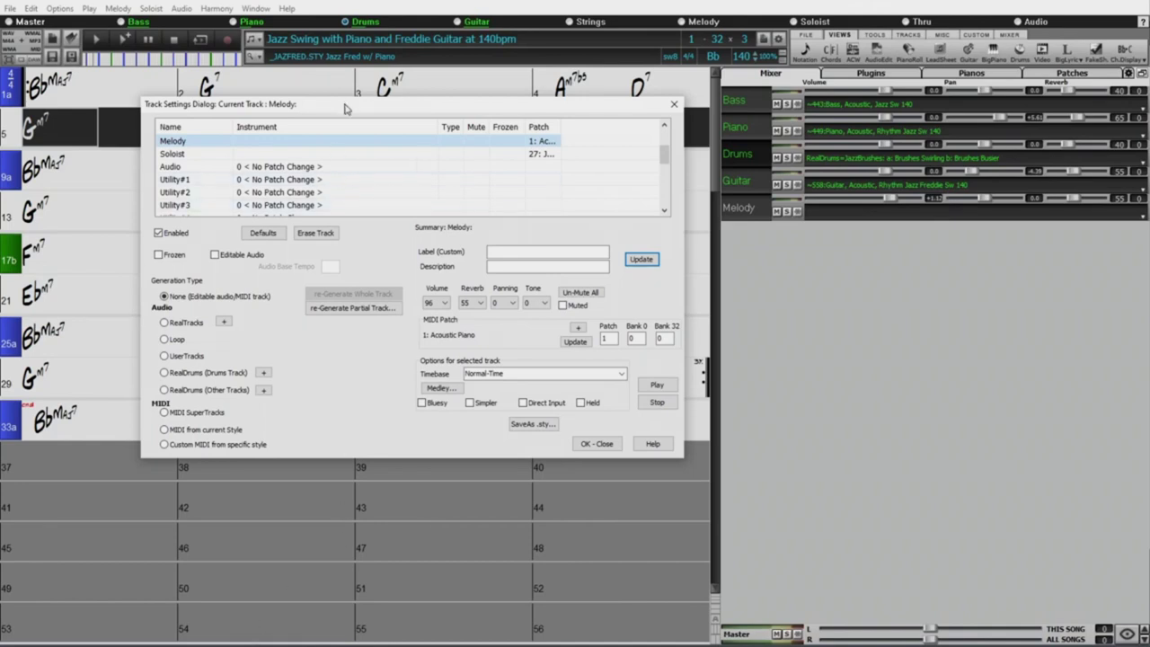
left_click_drag(345, 106, 401, 169)
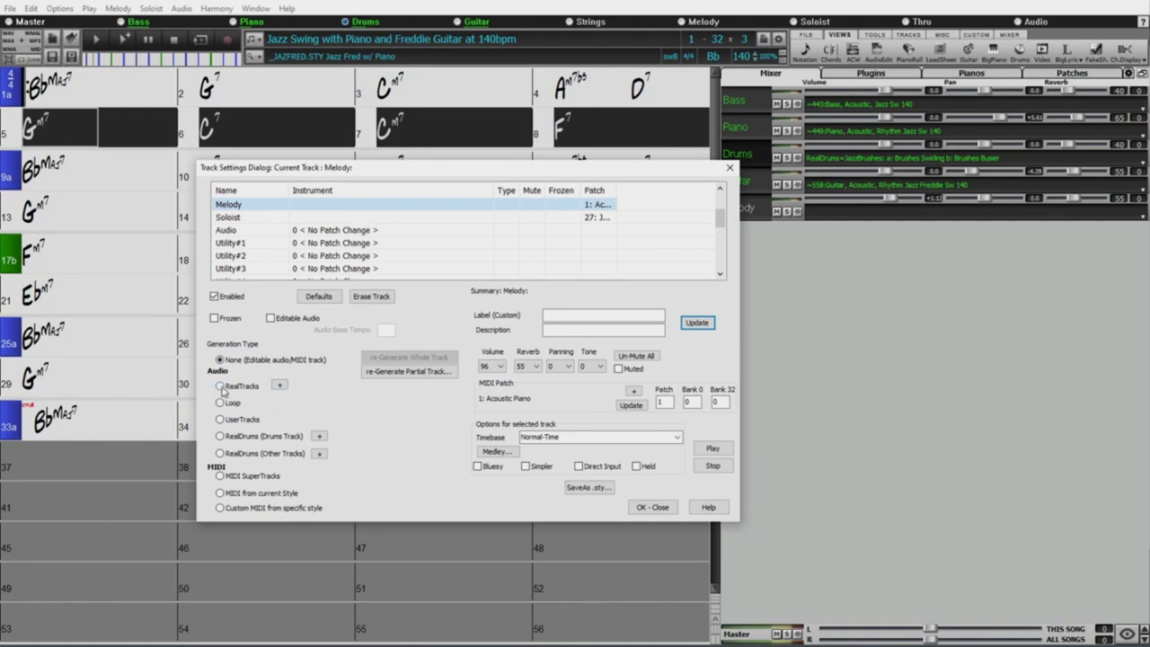
left_click(279, 384)
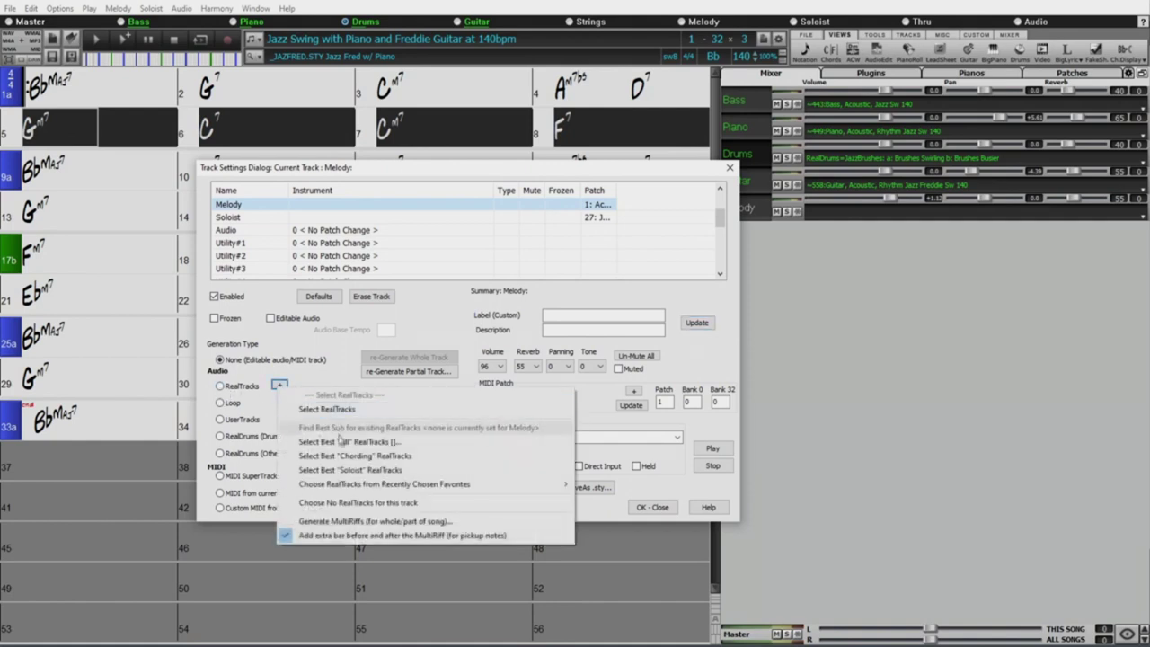
Assign the 361 Sax, Tenor, Jazz Sw 140 RealTrack to the Melody track, renaming it Sax
mouse_move(352, 486)
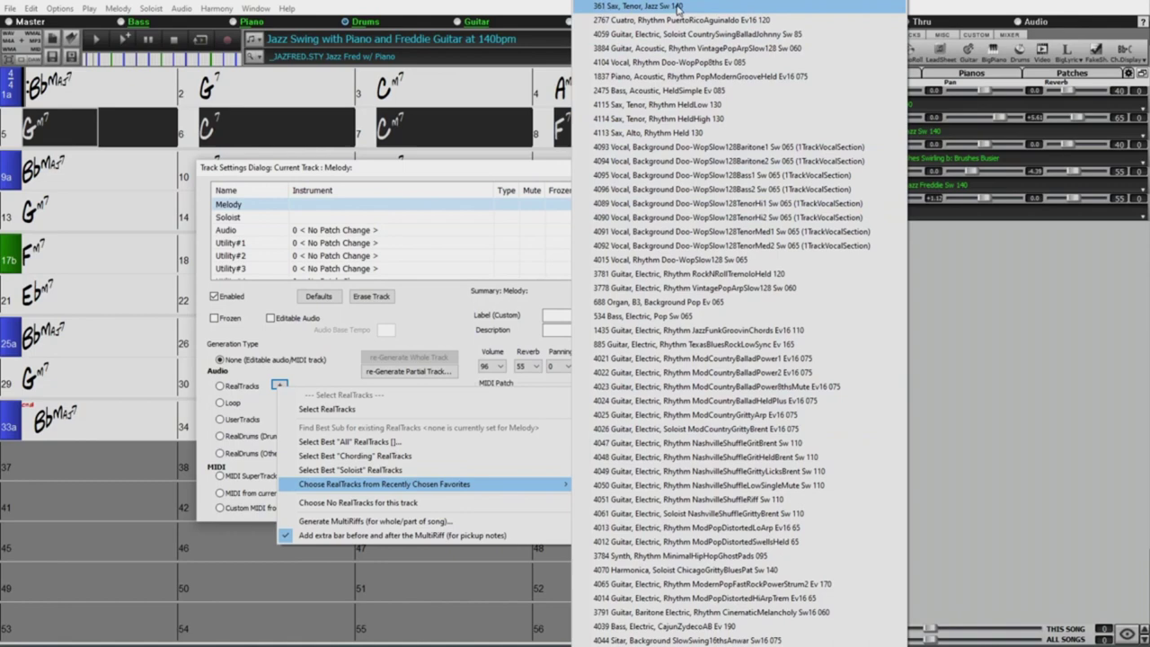
left_click(651, 5)
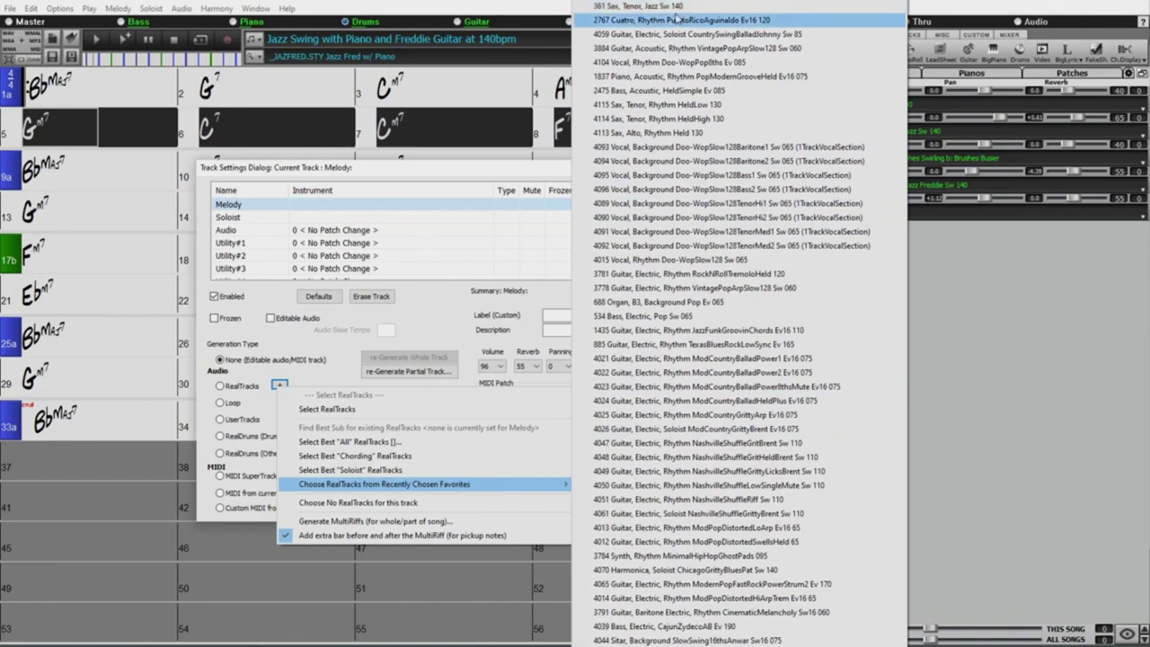
left_click(681, 6)
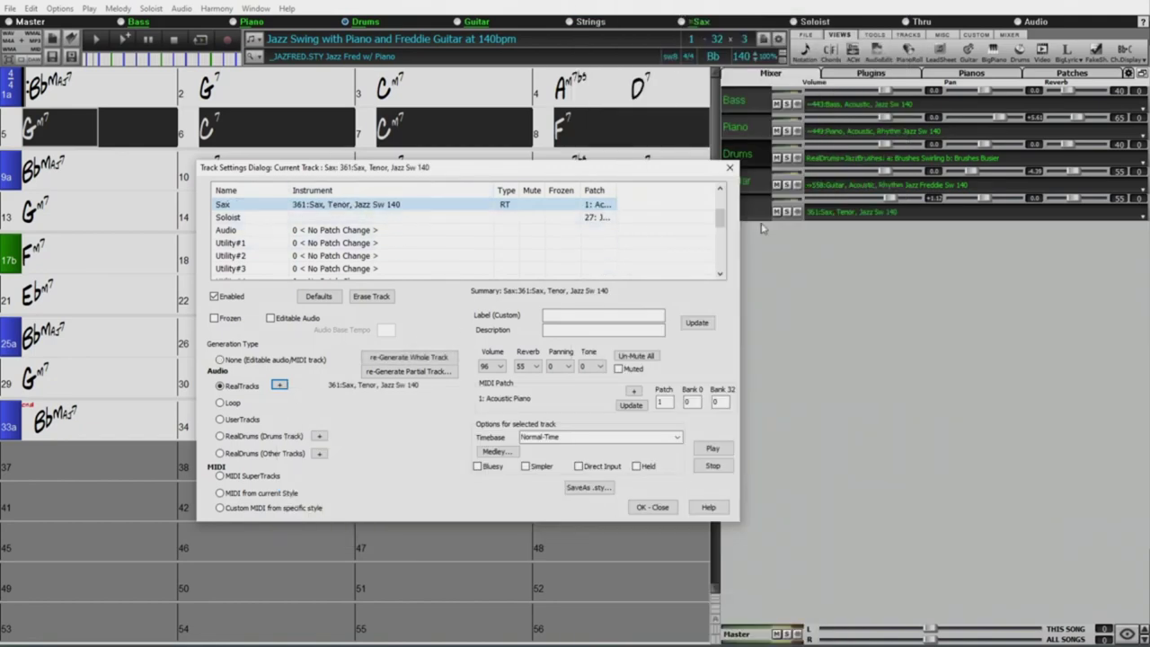
left_click_drag(639, 174, 540, 180)
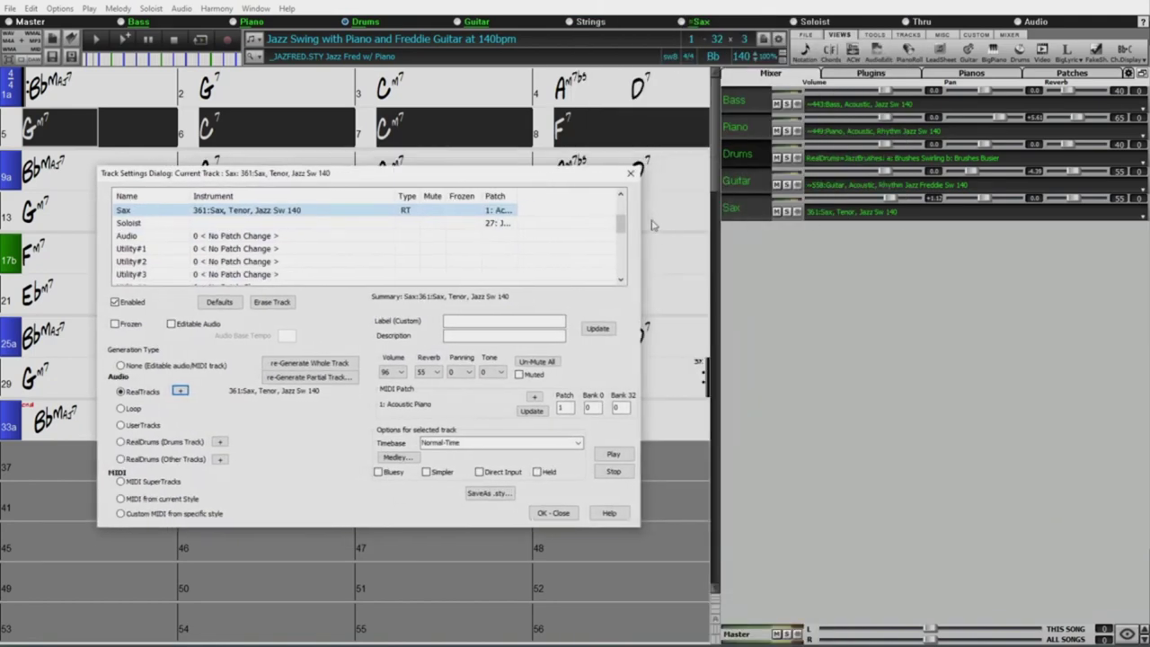
left_click_drag(279, 175, 447, 149)
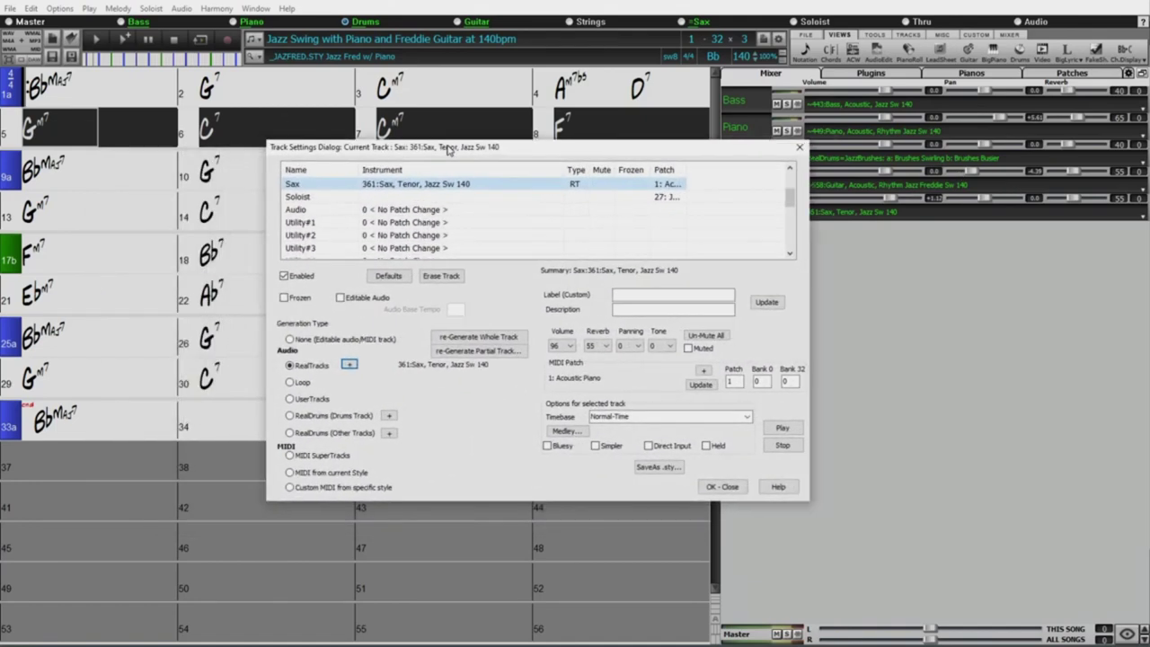
Open the (Re)-Generate RealTracks dialog for a partial regeneration and reposition it
left_click(495, 352)
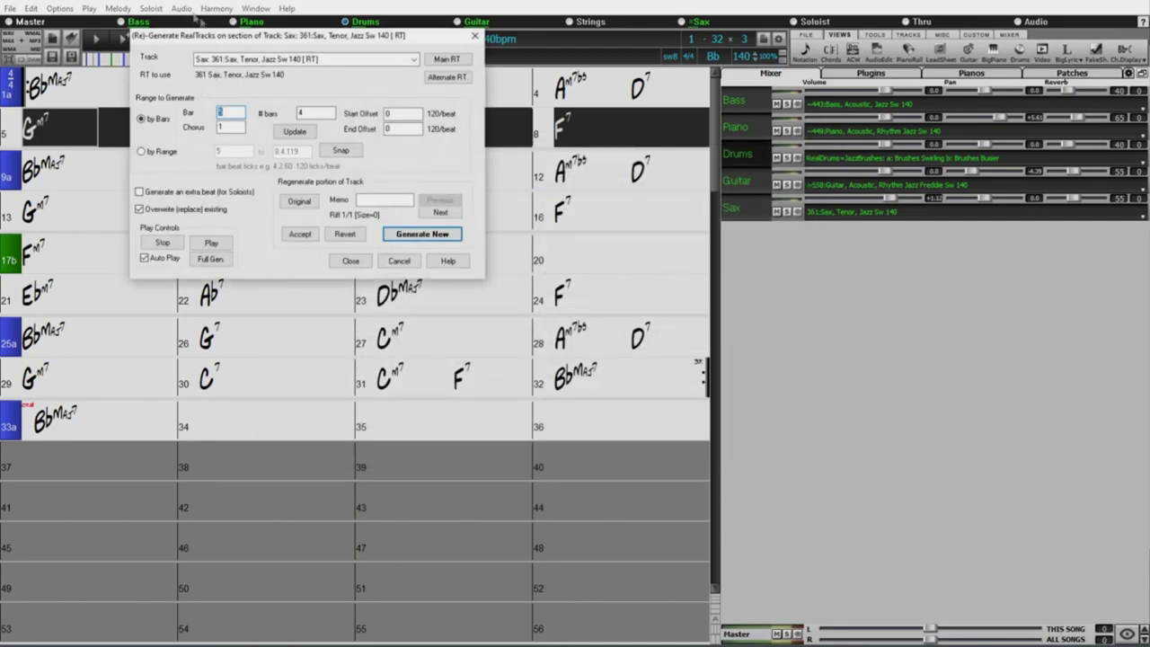
left_click_drag(205, 39, 366, 350)
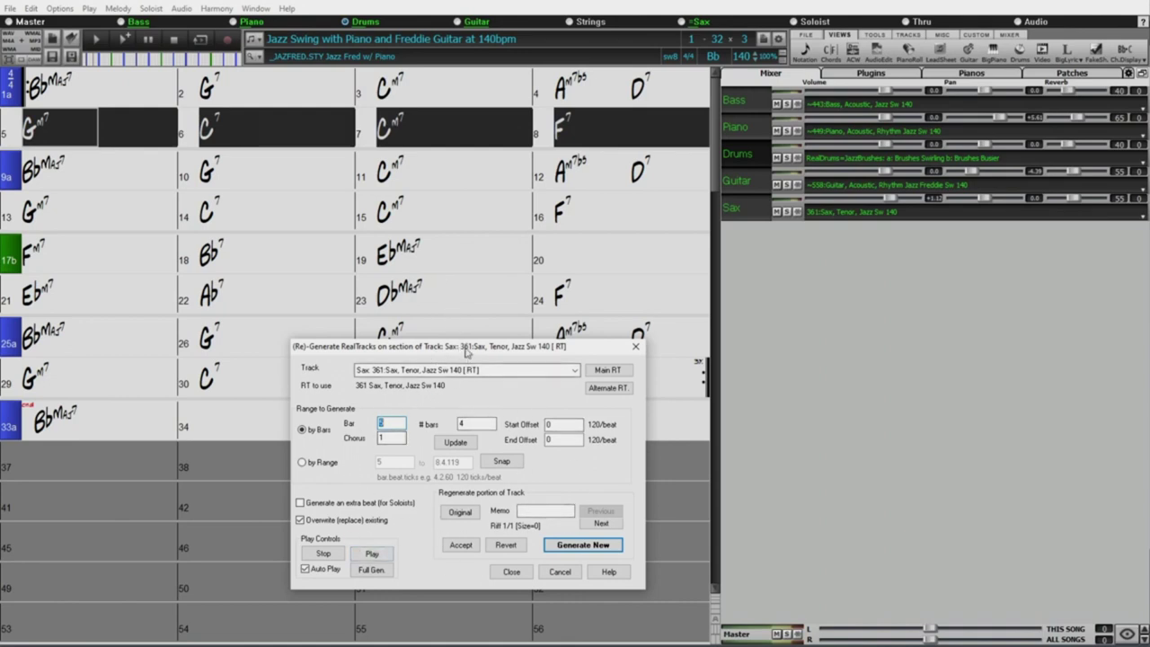
left_click_drag(474, 352, 487, 252)
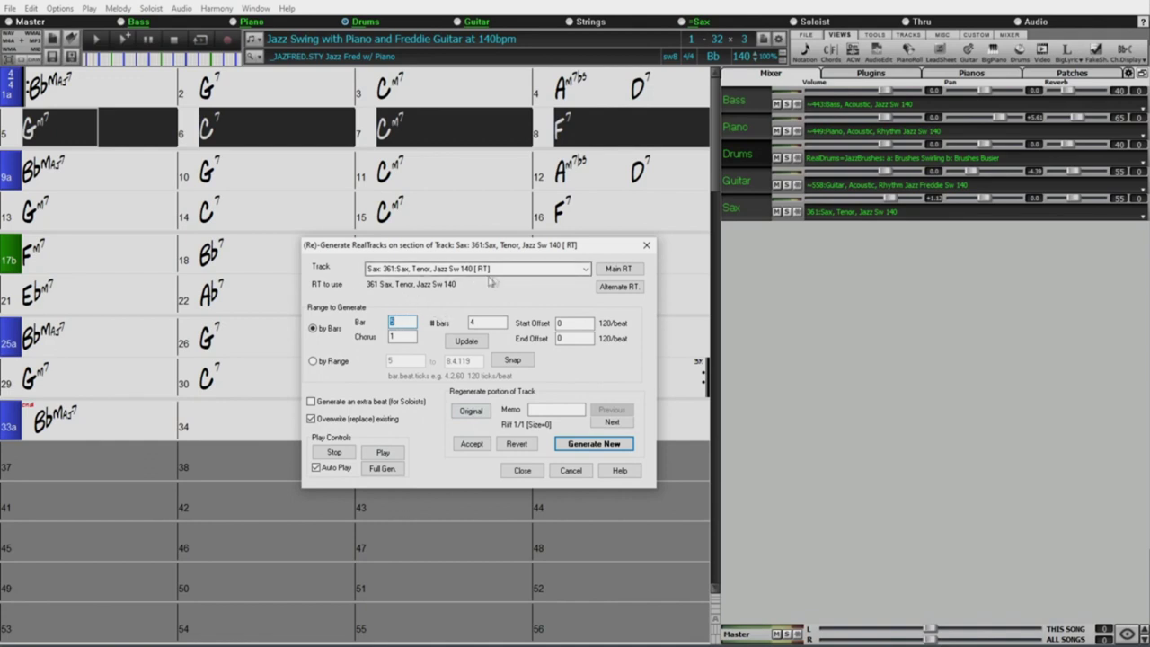
Keep Sax as the target track and select the starting bar field
left_click(585, 270)
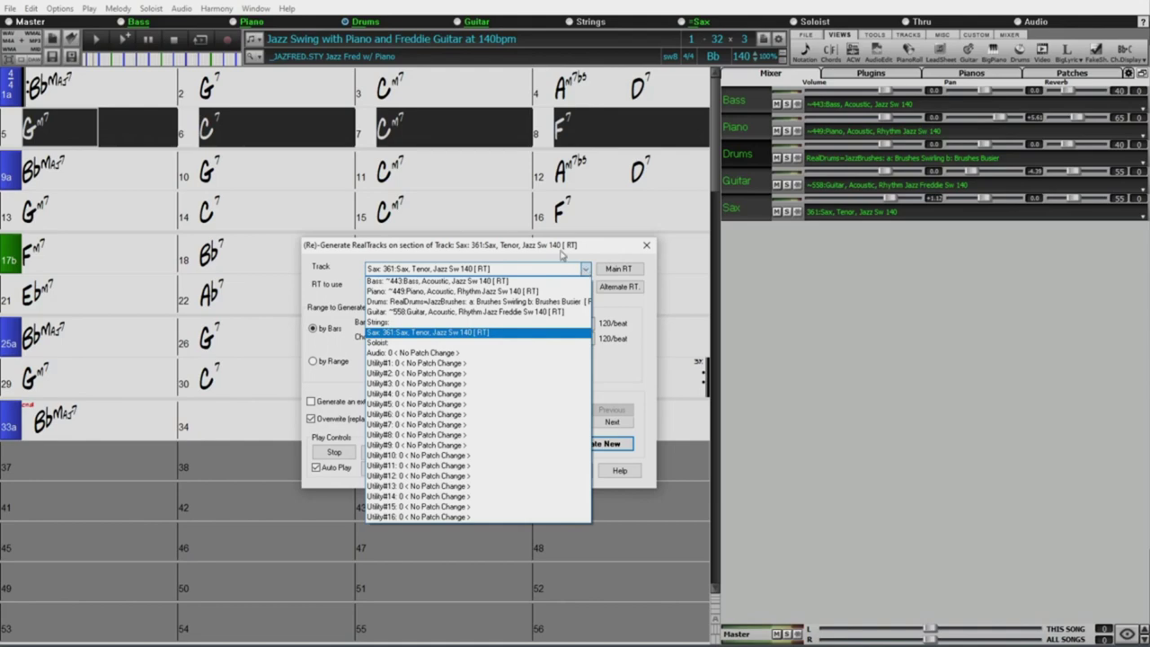
left_click(564, 257)
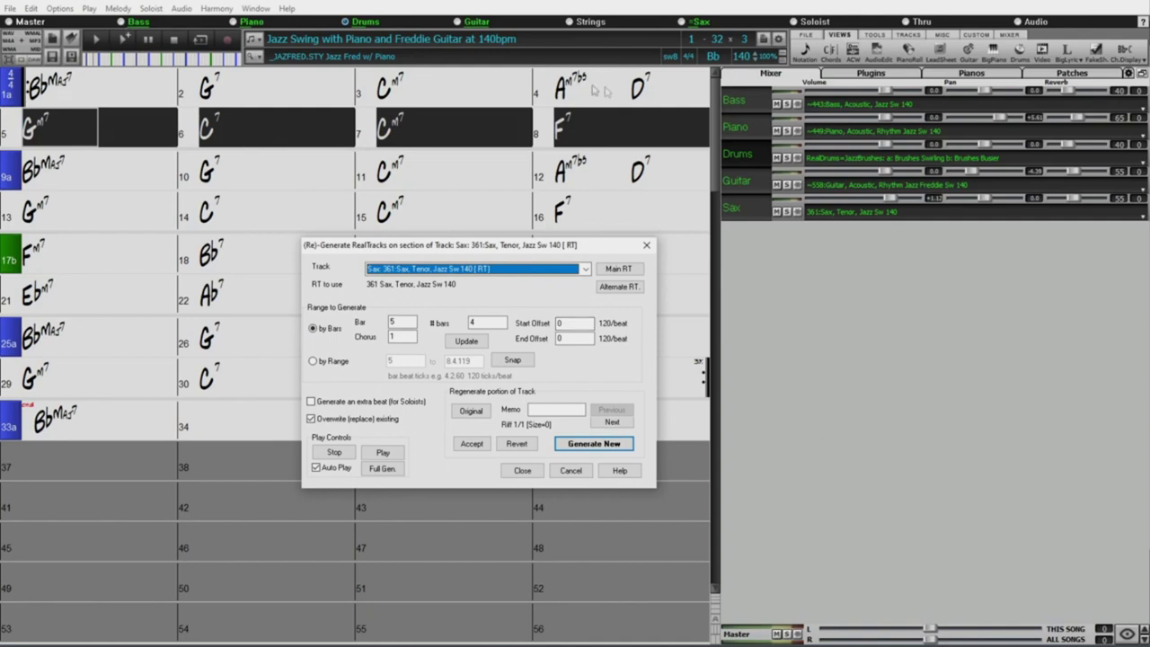
double_click(401, 321)
Enter 1 as the starting bar and adjust the number of bars to regenerate
type("1")
double_click(483, 321)
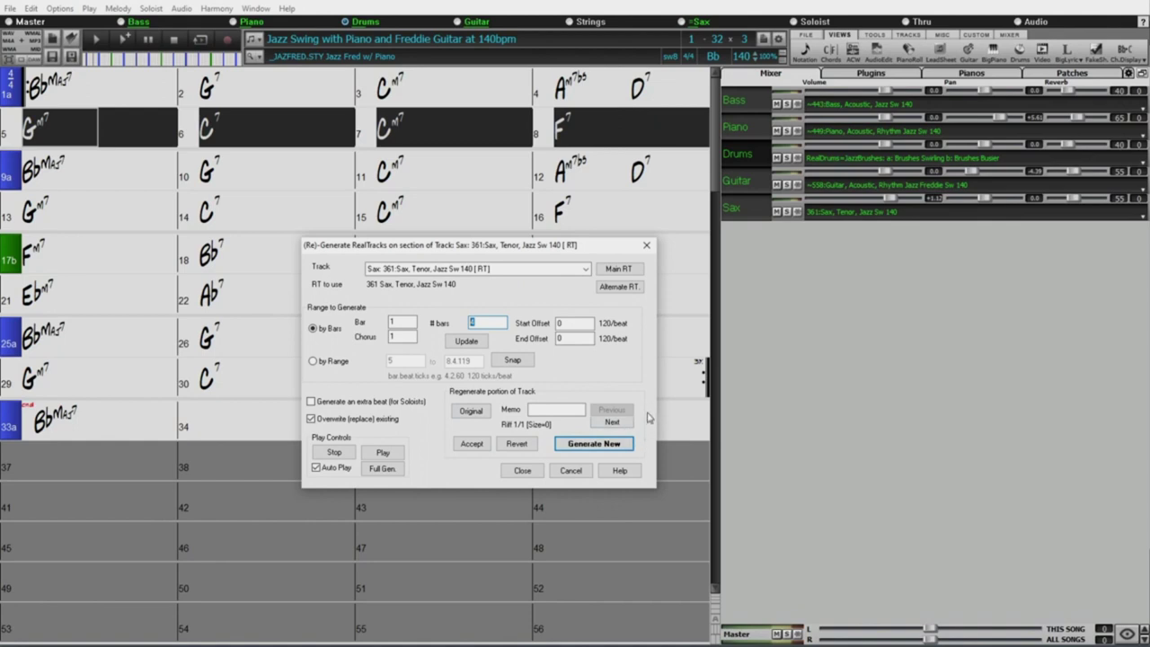
left_click(391, 321)
Stop playback, accept the current sax riff, and move the dialog to reveal bars 19–24
left_click(330, 457)
left_click(469, 446)
left_click_drag(480, 250, 505, 334)
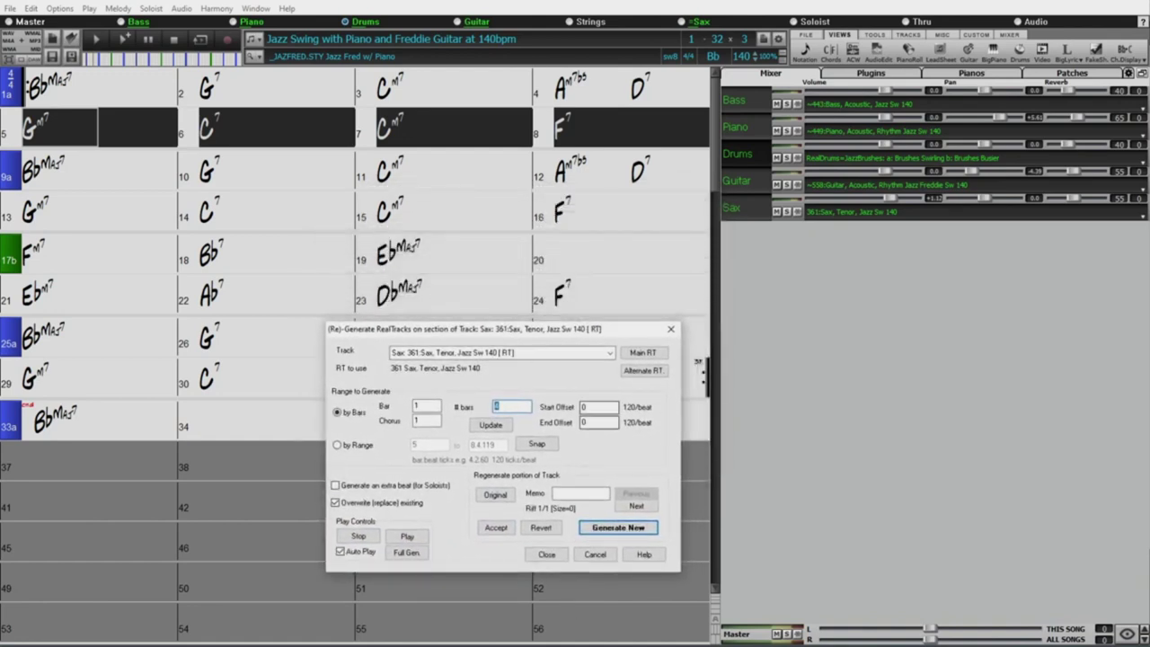
Generate Riff 2/2 for bars 1–4 and stop playback after hearing it
left_click(620, 533)
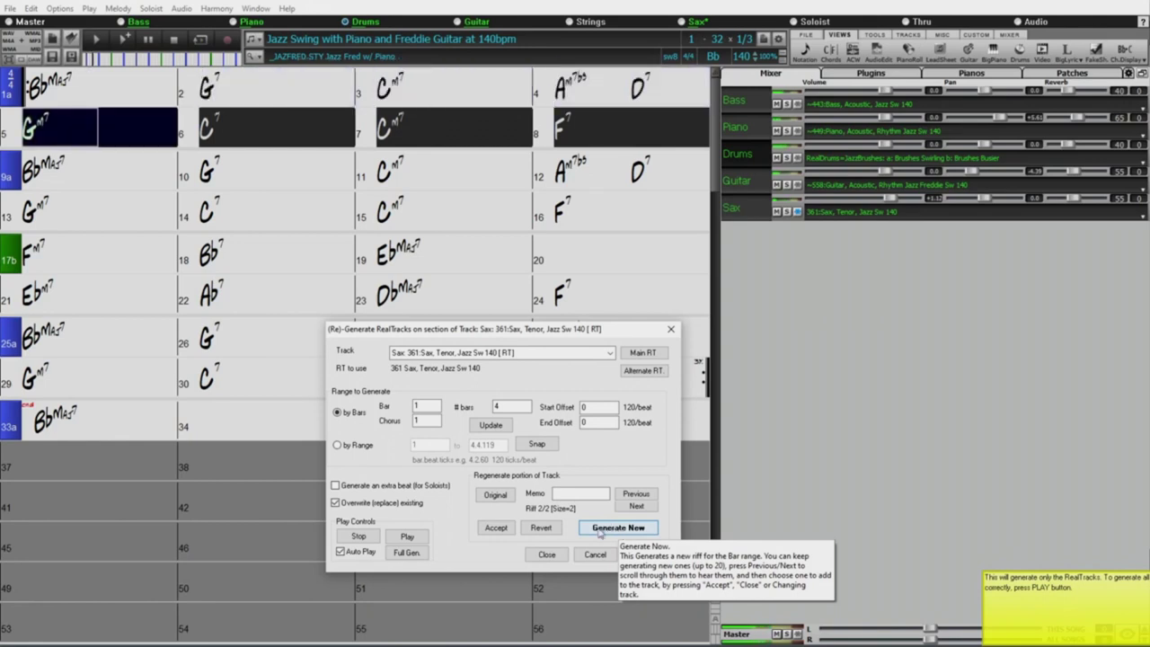
left_click(358, 537)
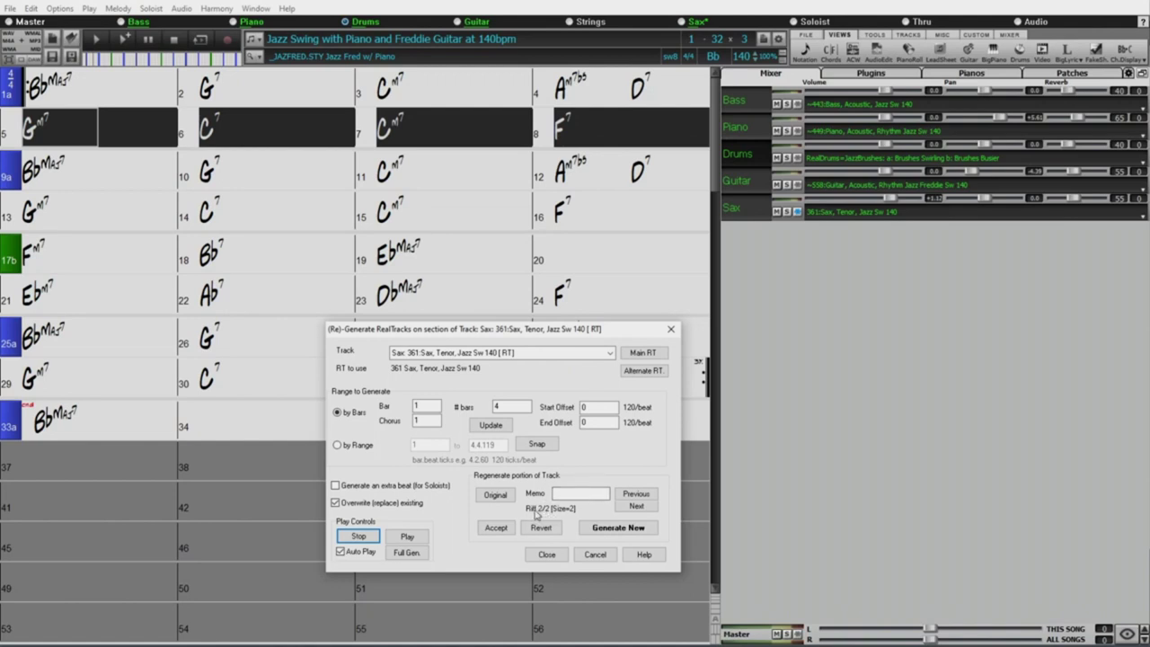
Step back to the original sax part and audition it
left_click(540, 530)
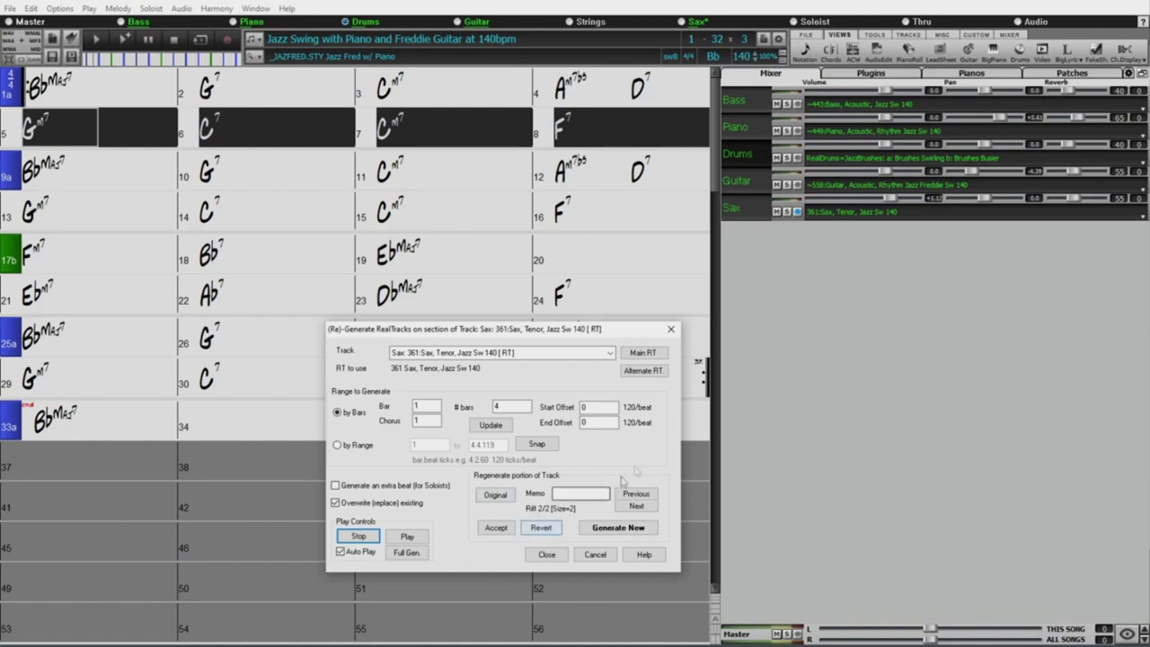
left_click(639, 495)
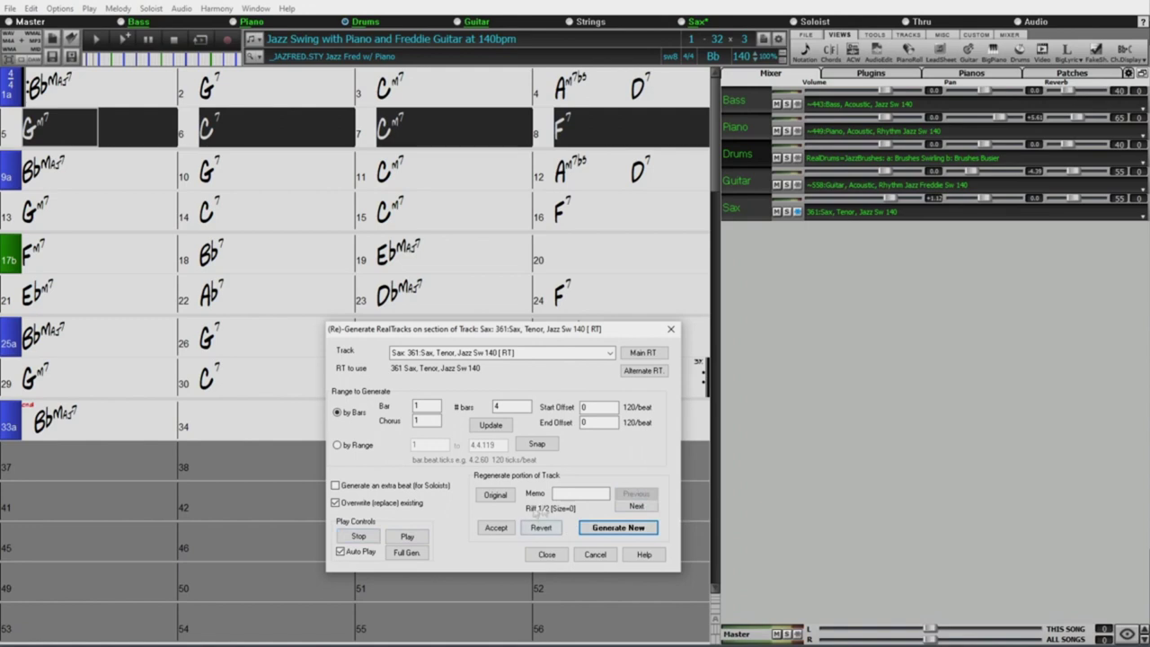
left_click(407, 537)
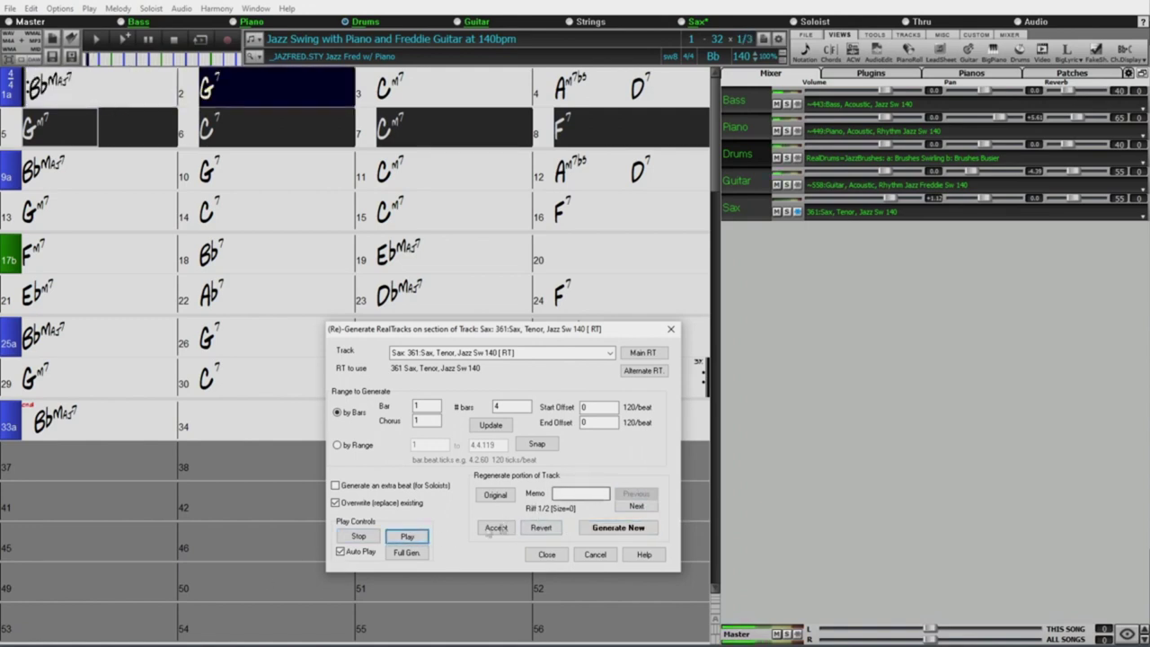
left_click(358, 538)
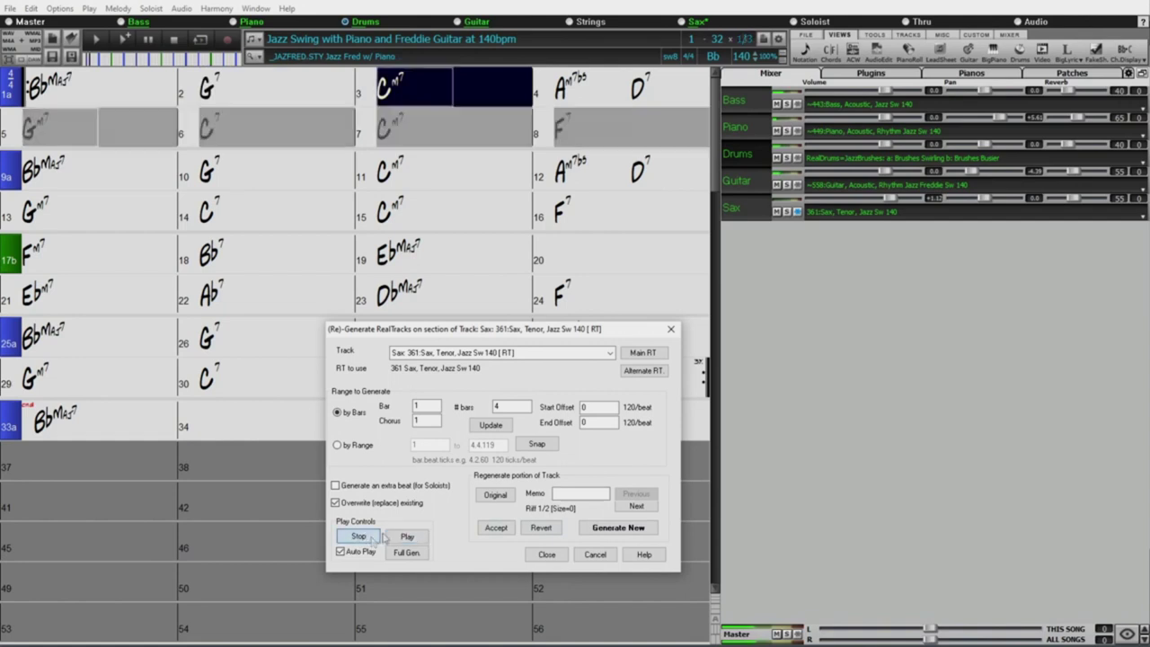
Audition the new Riff 2/2, then generate Riff 3/3
left_click(638, 507)
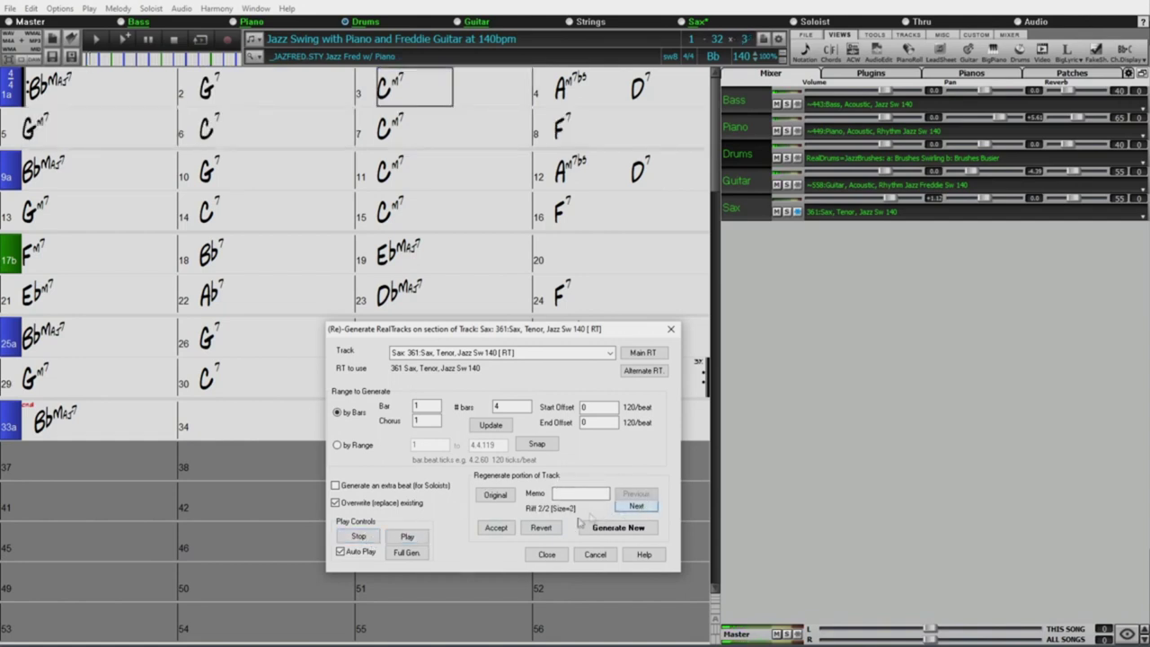
left_click(420, 538)
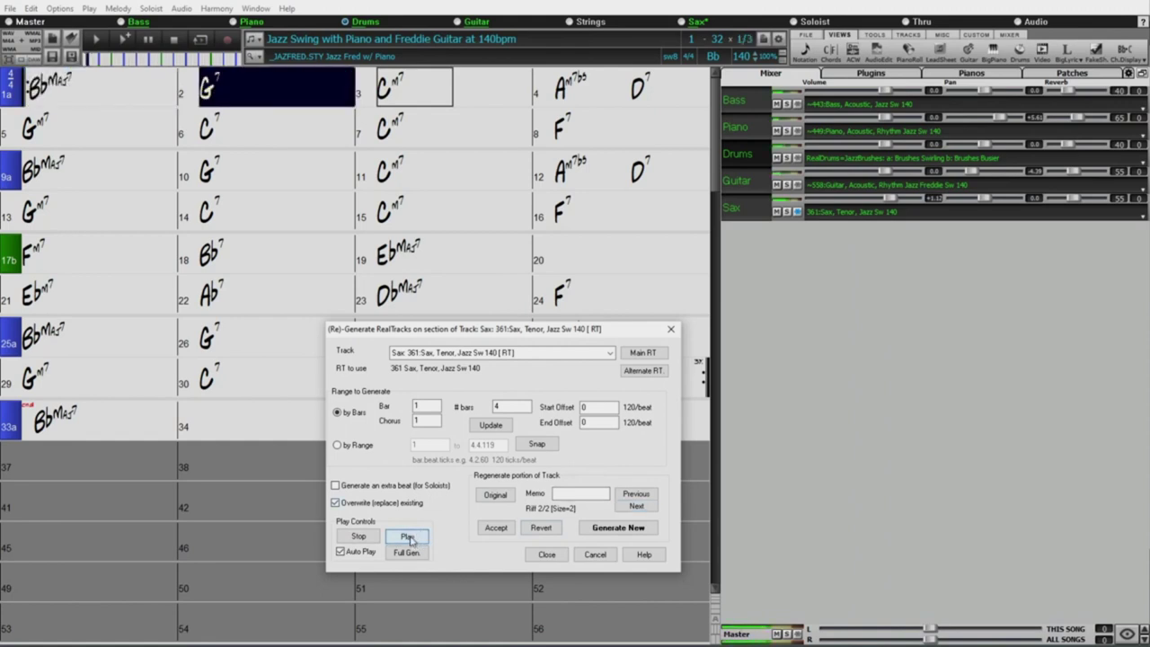
left_click(359, 536)
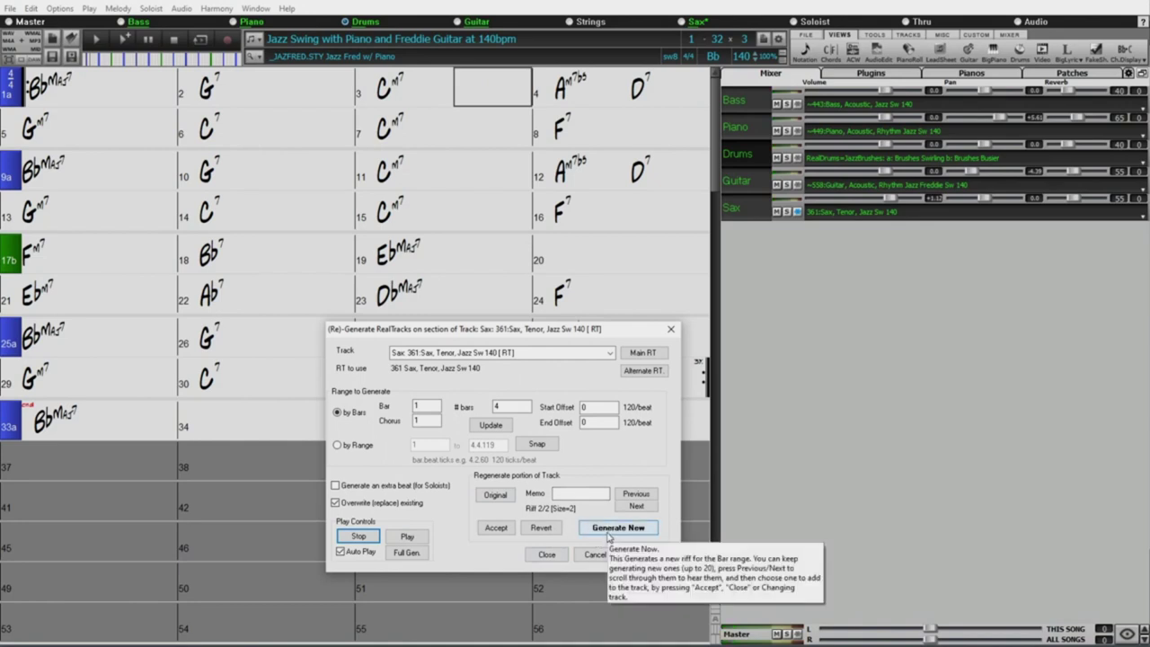
left_click(608, 535)
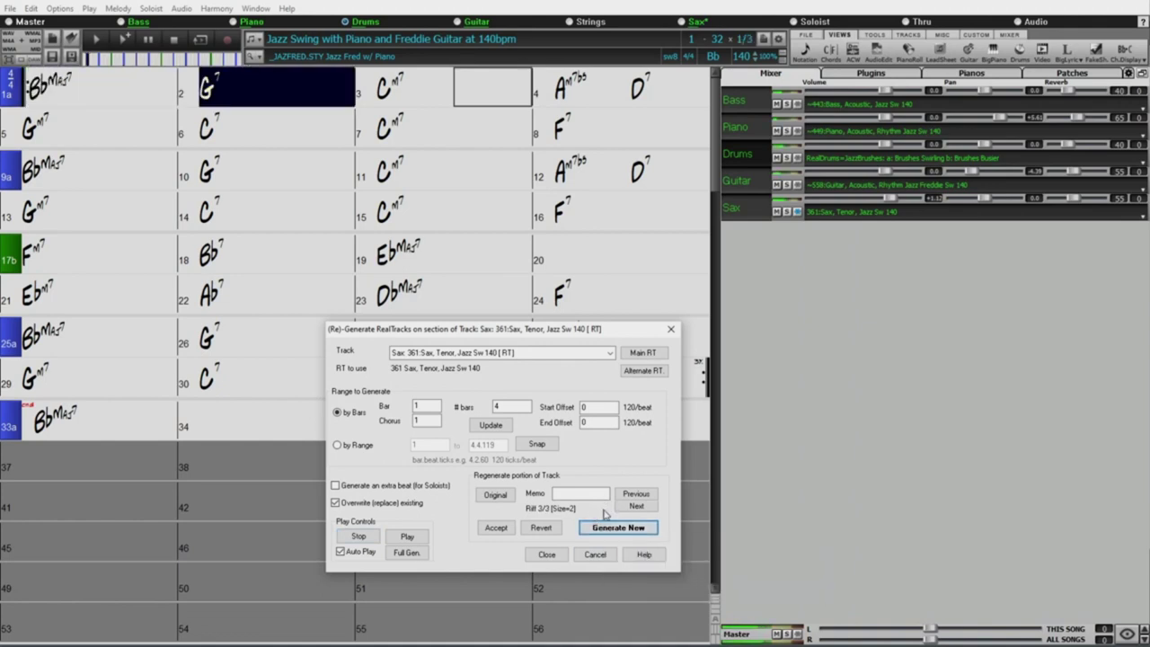
Generate sax riffs 4/4 through 6/6 for bars 1–4, then stop playback
left_click(608, 529)
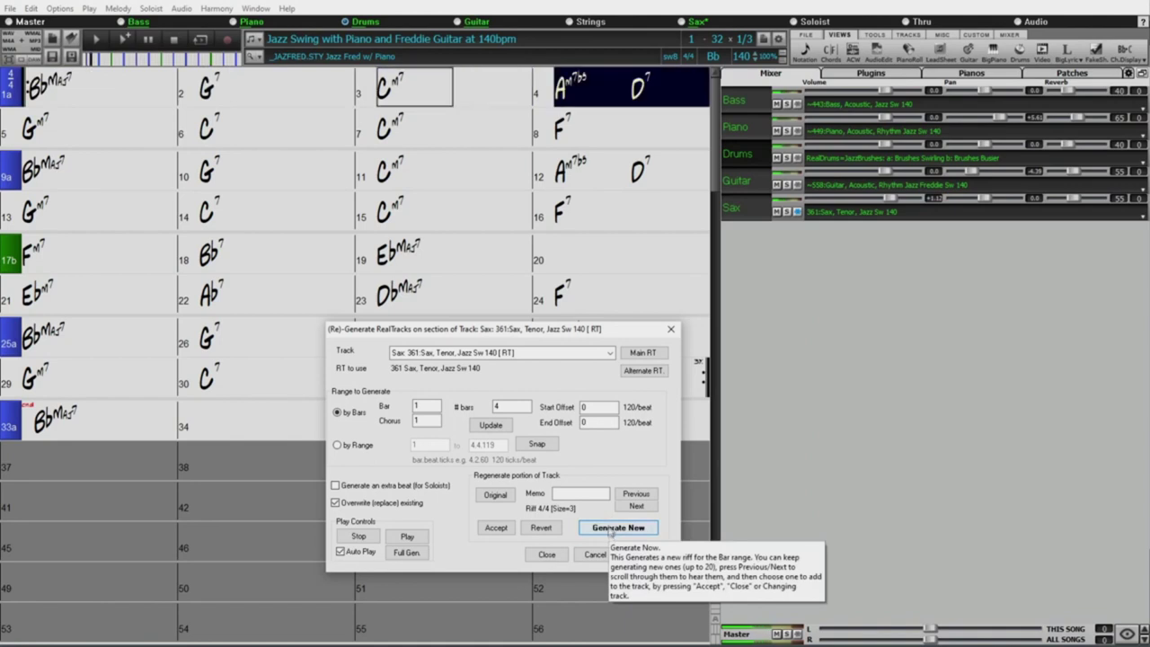
left_click(613, 530)
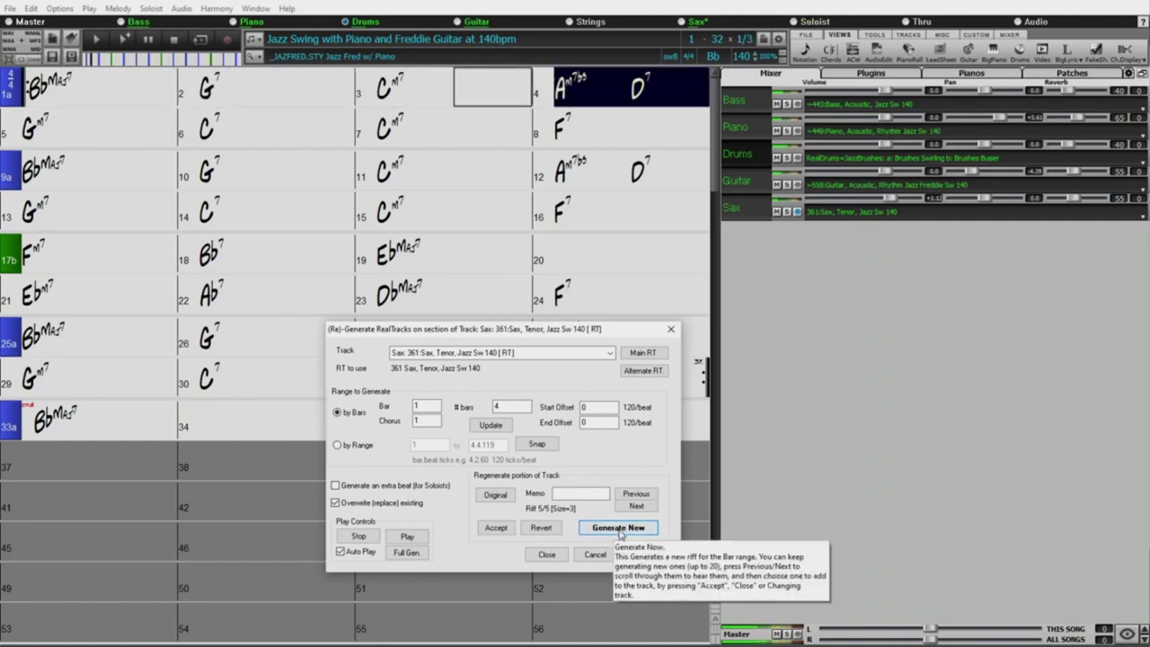
left_click(619, 532)
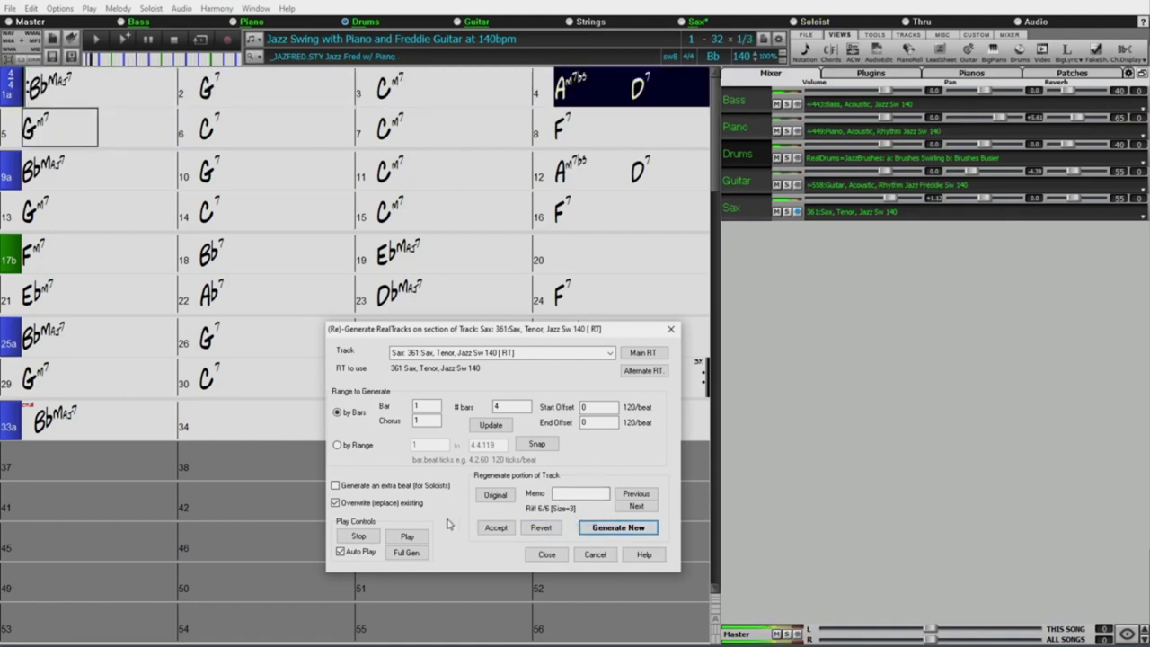
left_click(364, 537)
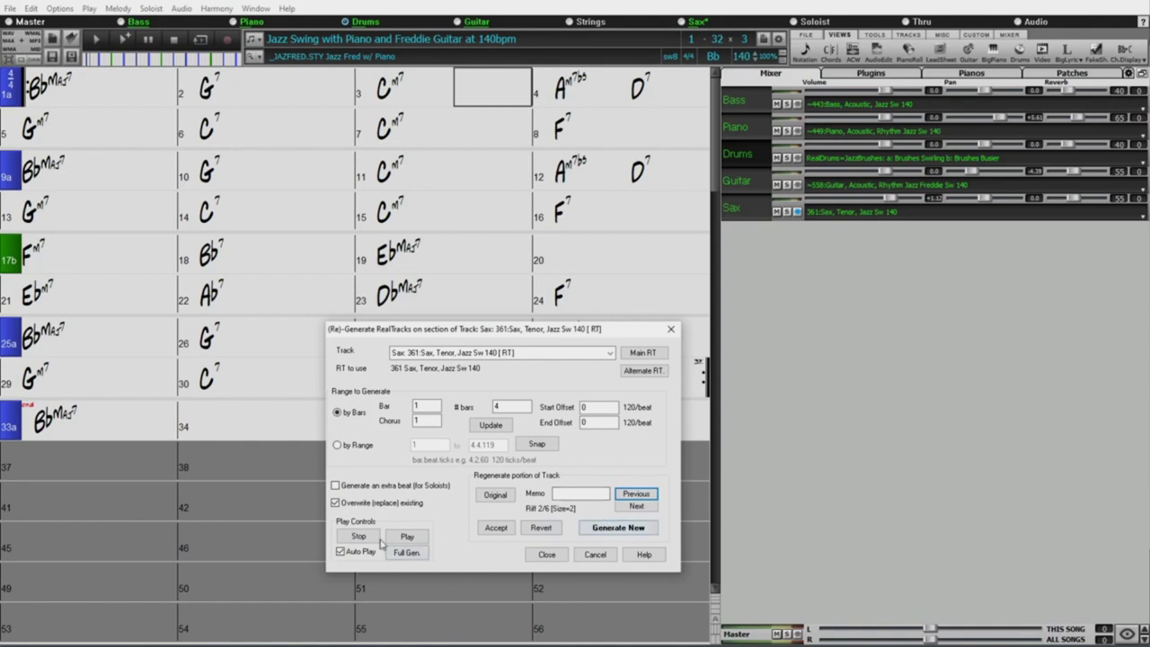
Play sax riff 2/6 through, stop it, and begin its memo 'fave'
left_click(426, 537)
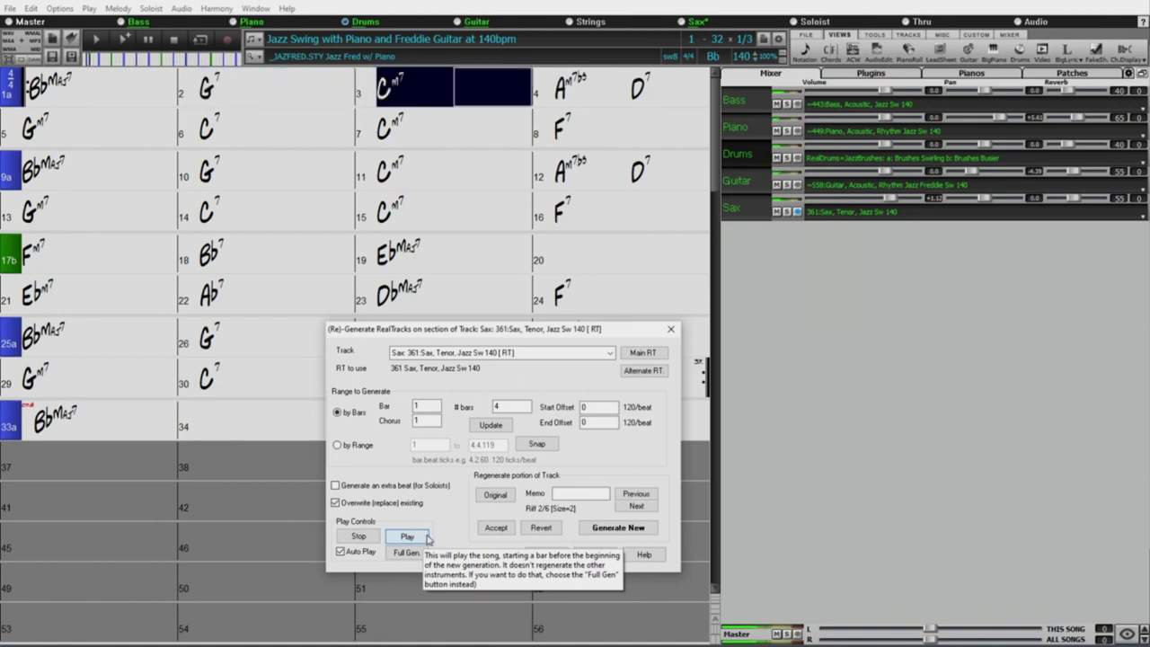
left_click(364, 537)
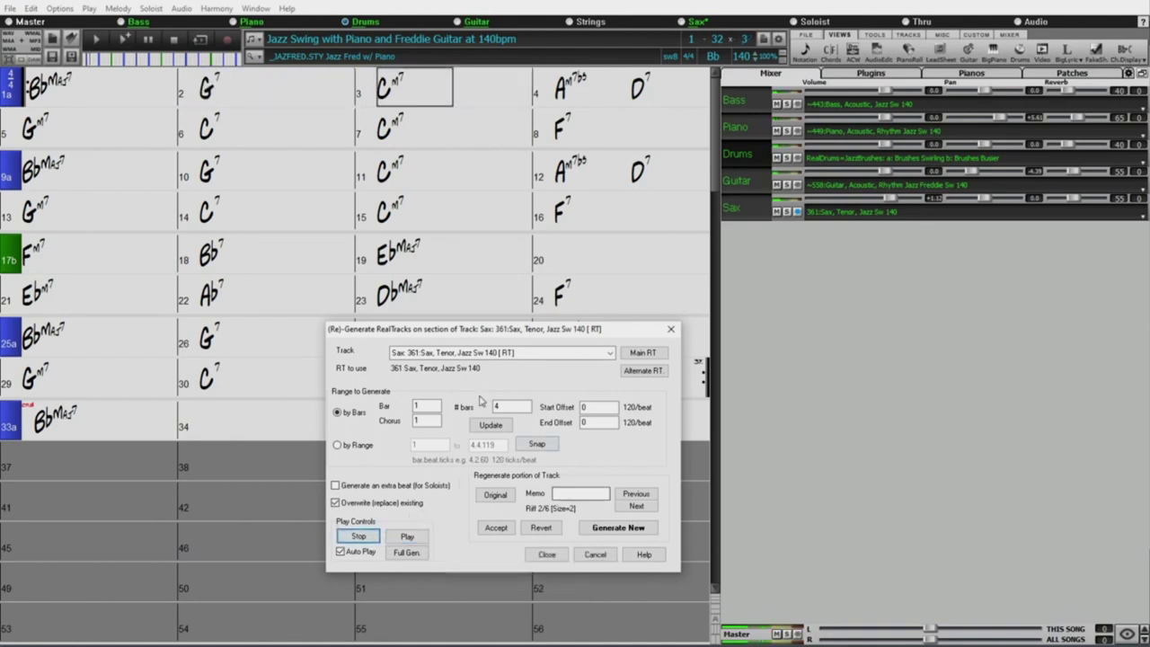
left_click(557, 493)
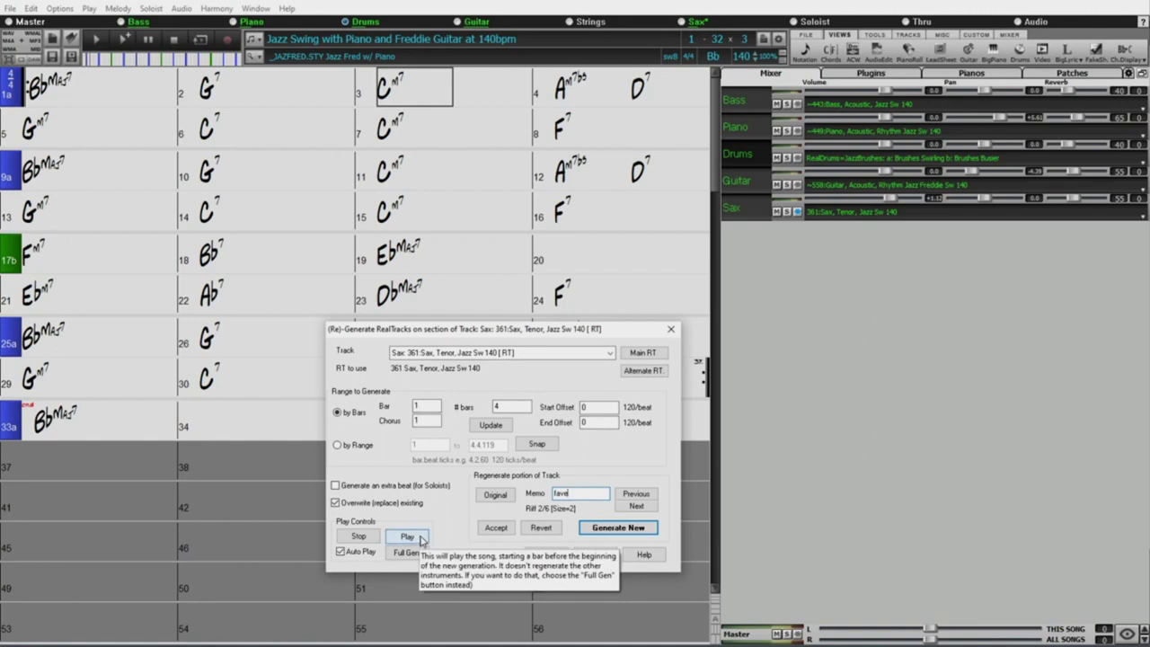
Audition the fave riff, then play through sax riffs 3 to 6 and stop
left_click(409, 537)
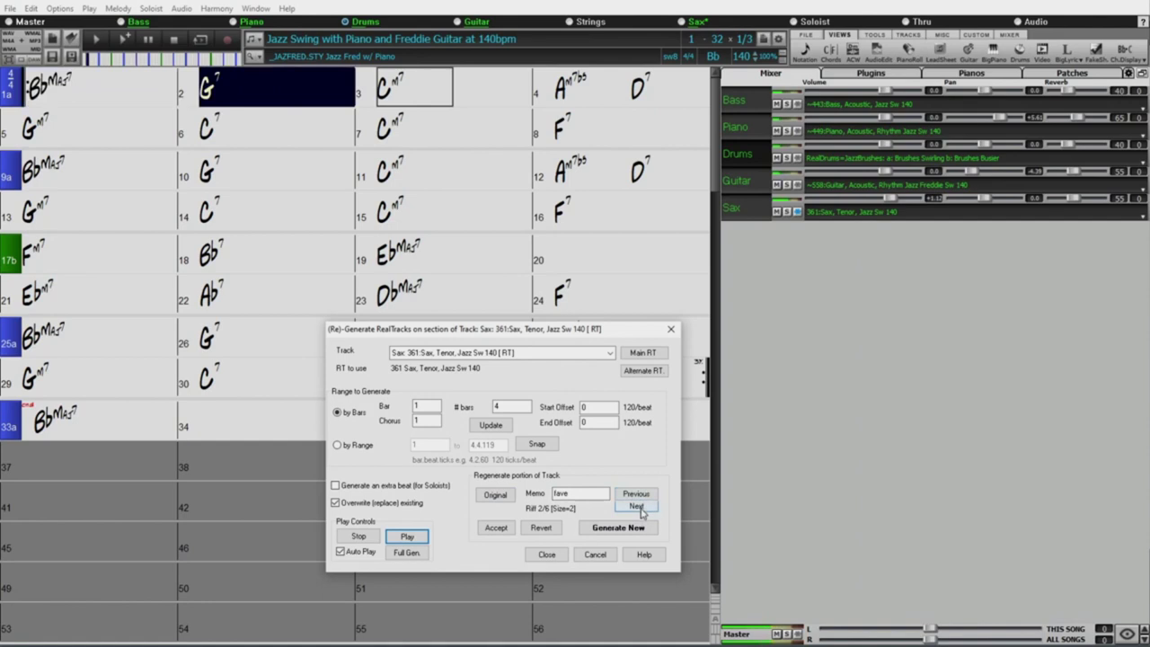
left_click(638, 507)
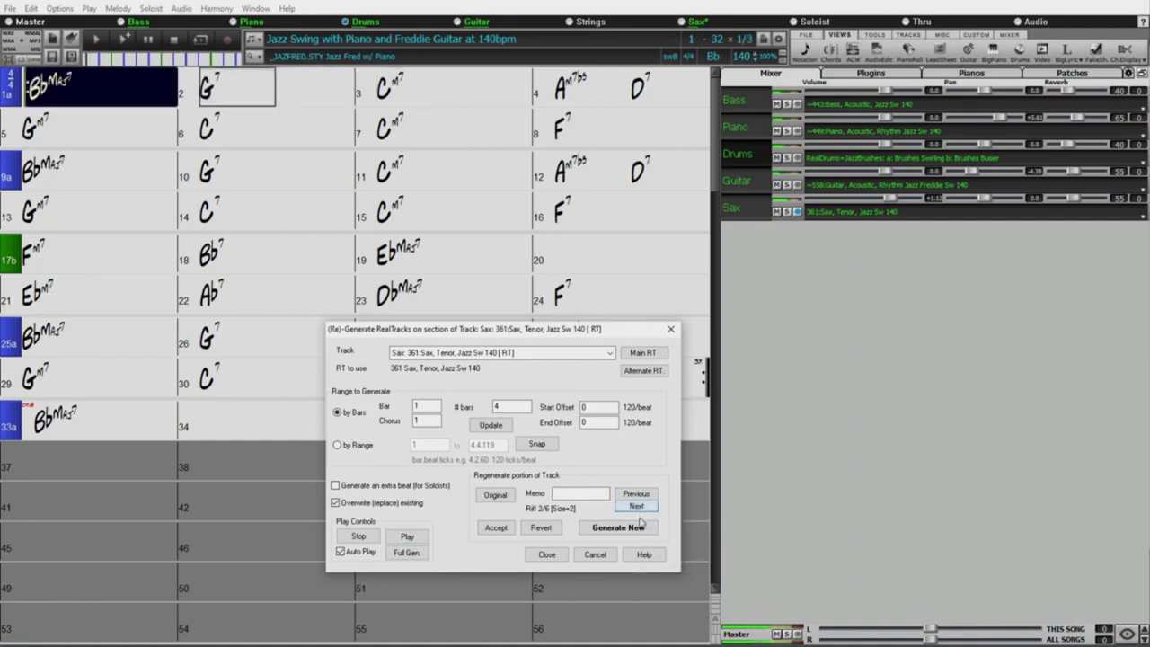
left_click(638, 508)
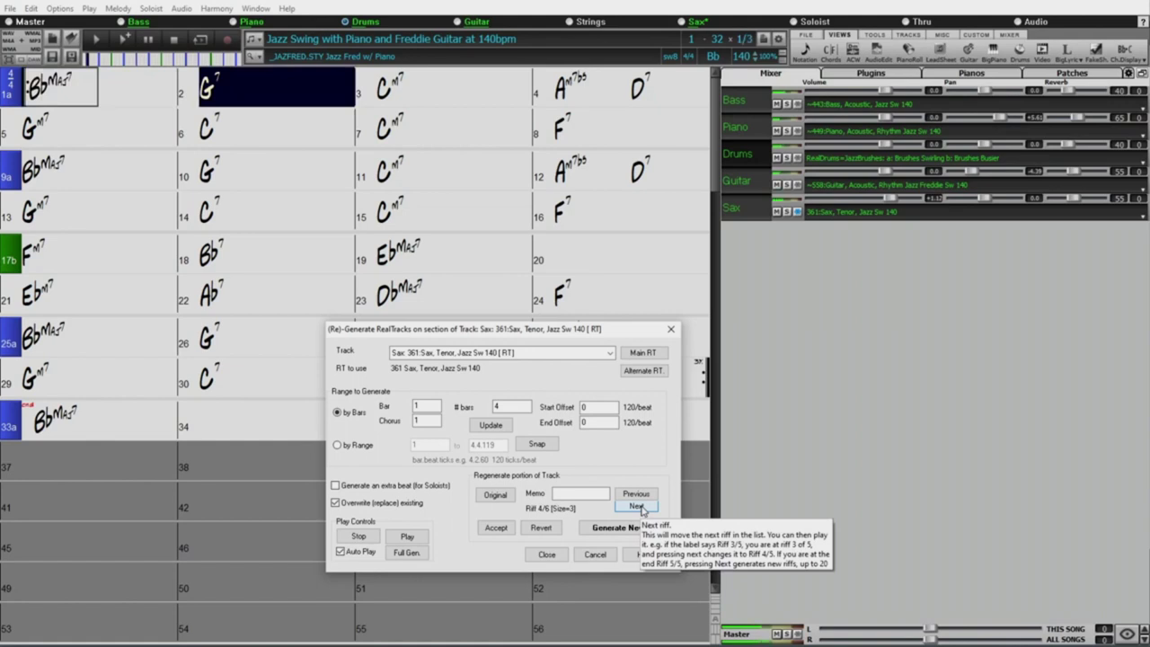
left_click(638, 507)
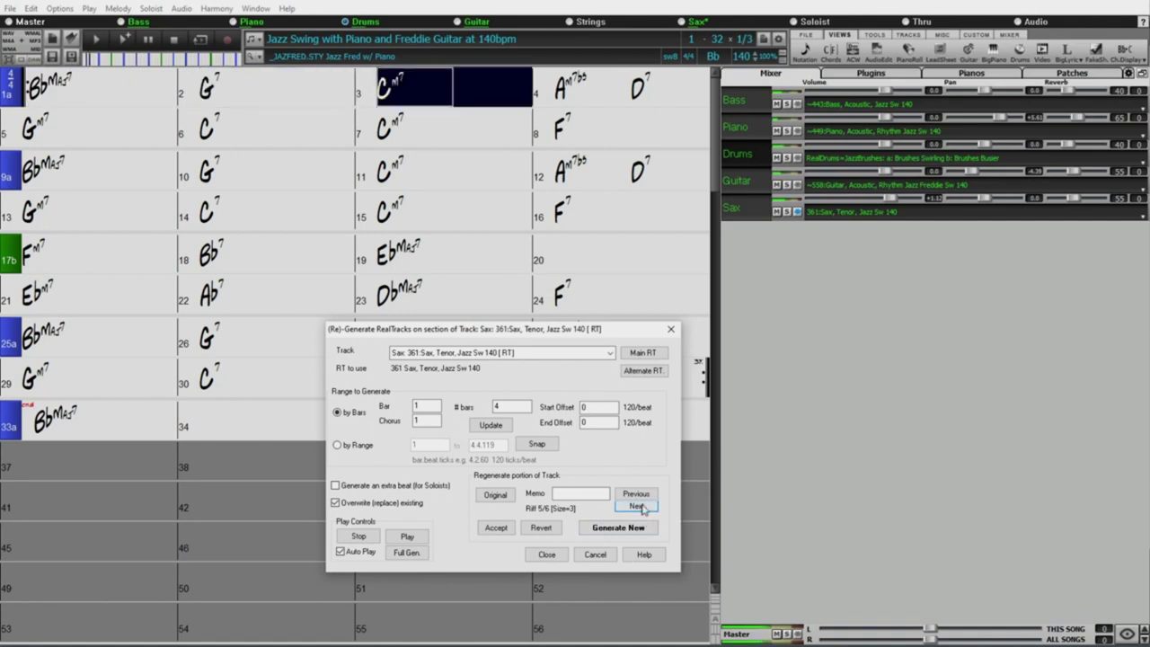
left_click(640, 508)
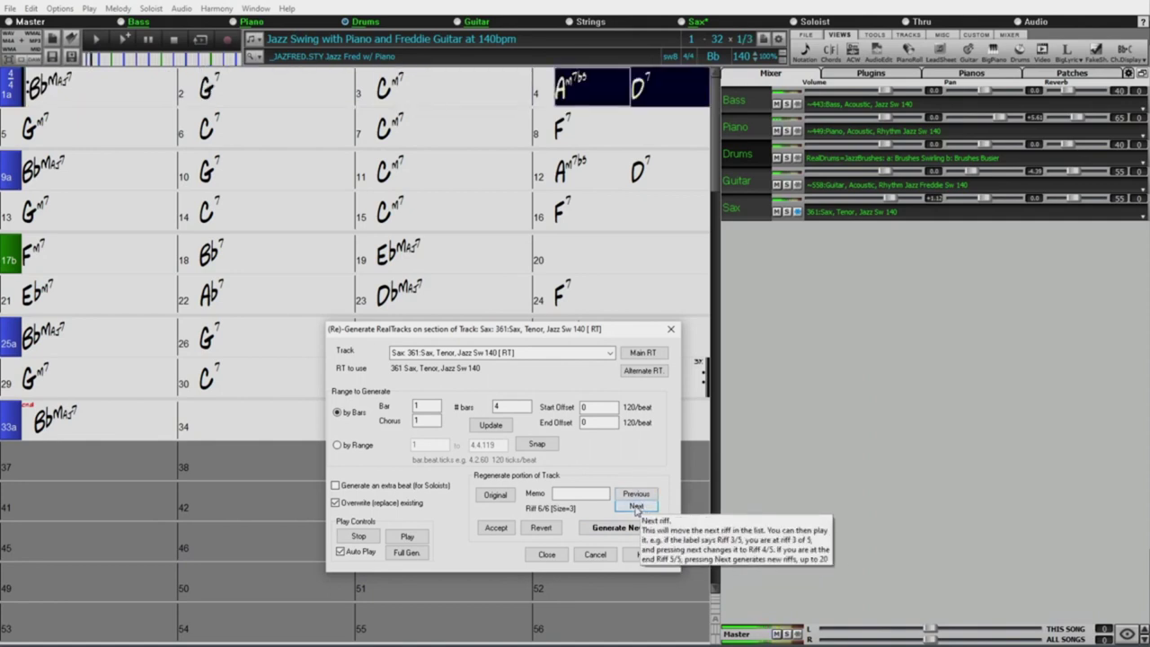
left_click(359, 536)
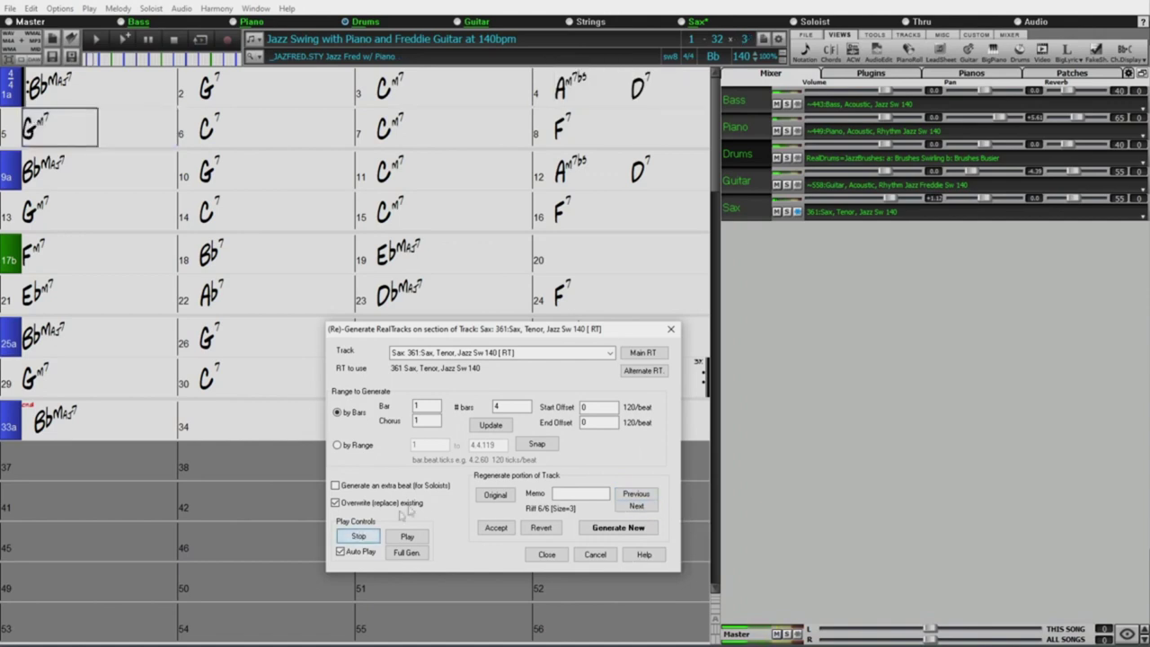
Start a memo for riff 6, then move between the fave and fave2 riffs
left_click(556, 492)
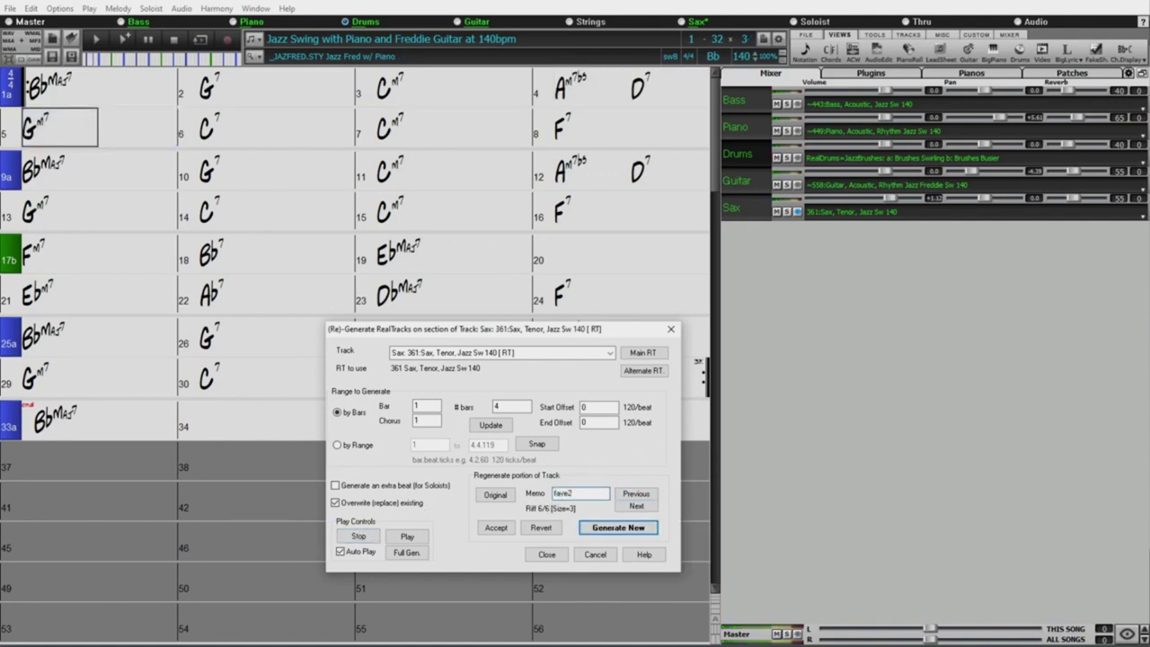
left_click(639, 495)
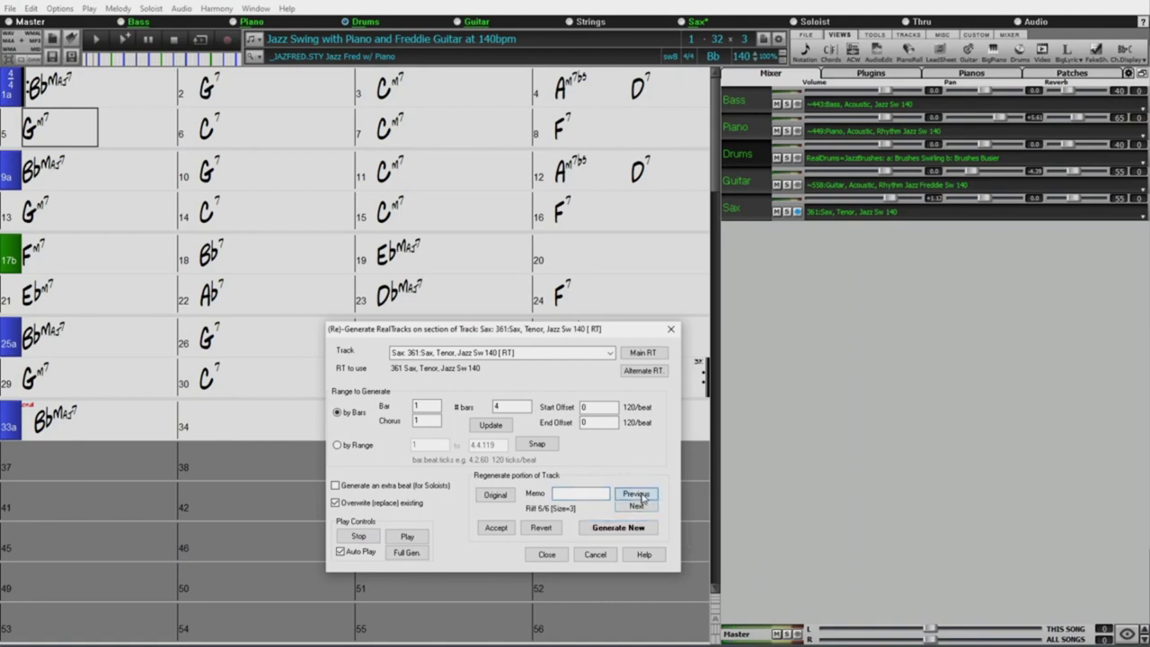
left_click(640, 496)
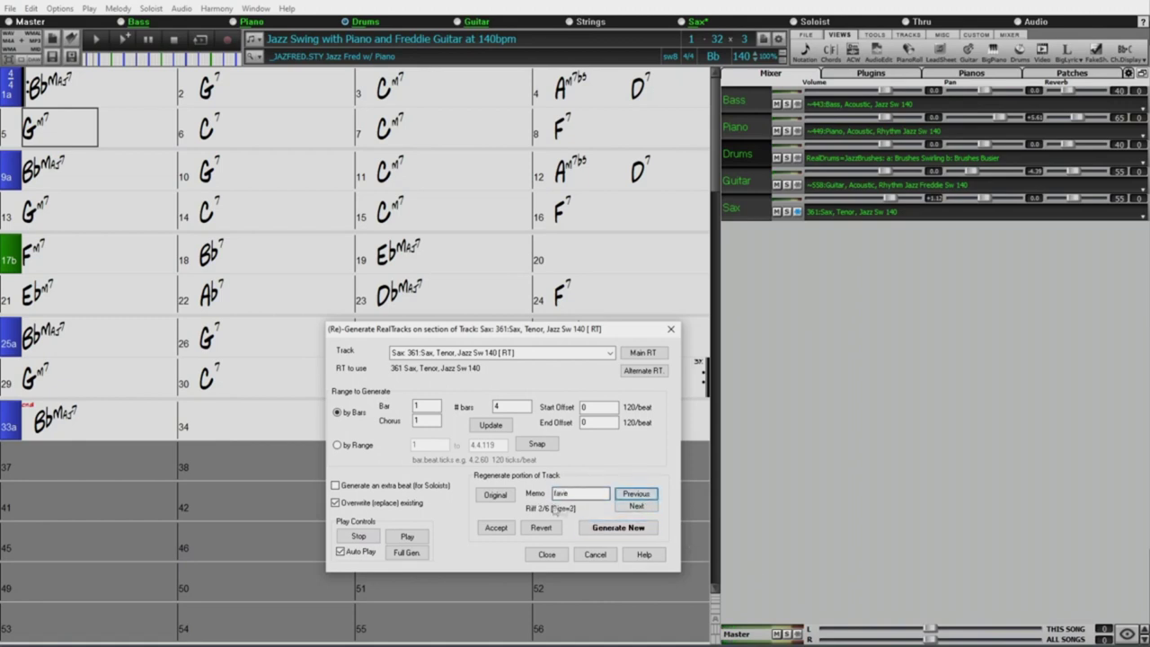
left_click(638, 507)
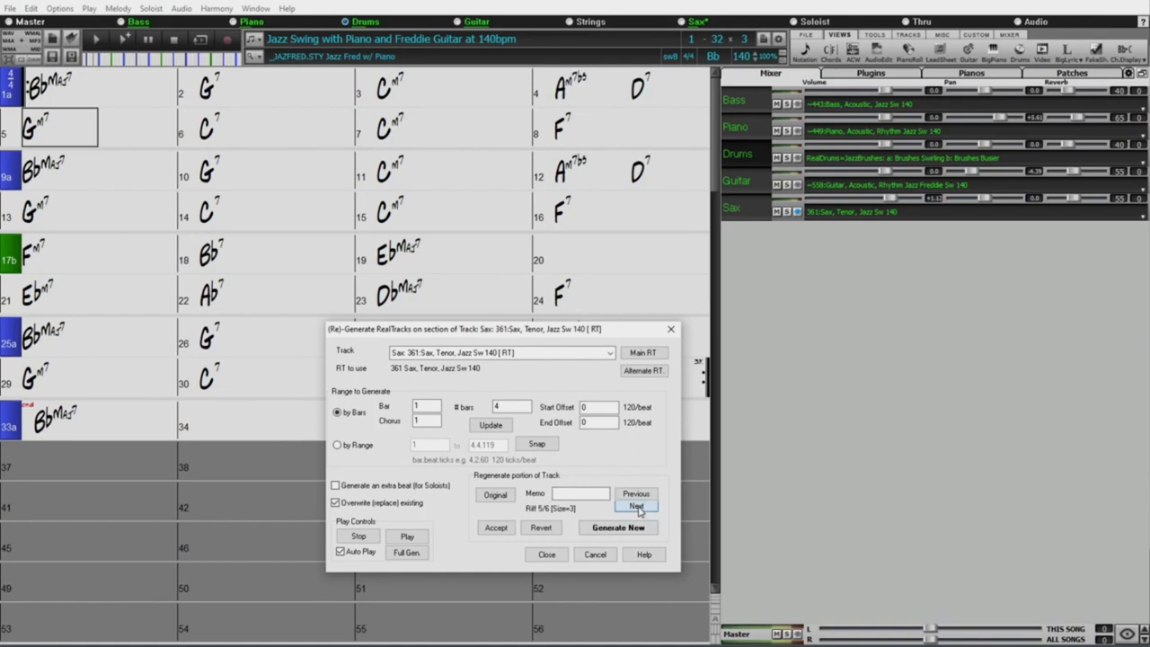
left_click(636, 507)
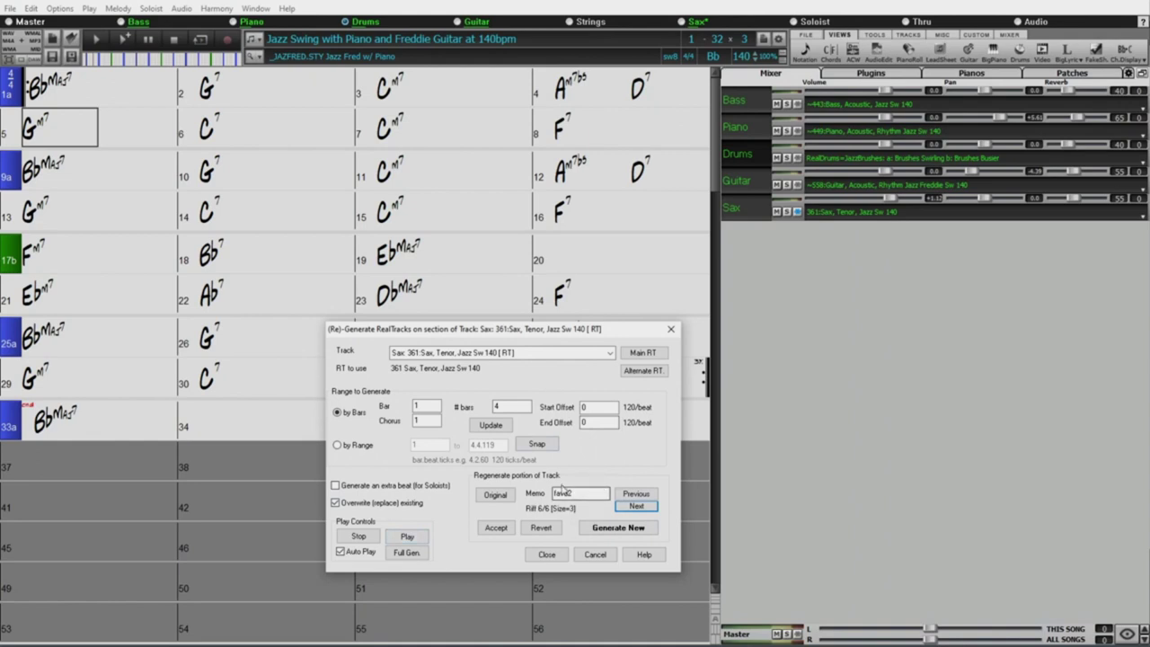
Audition the fave2 riff and its neighbours, then settle on the fave riff and stop
left_click(413, 539)
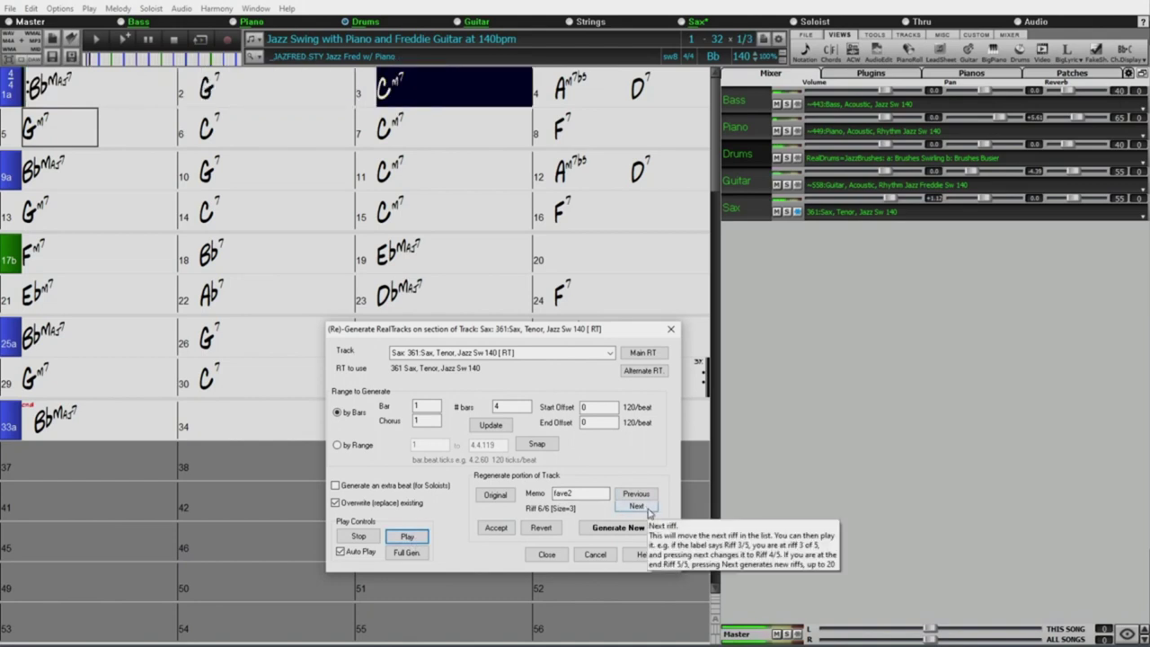
left_click(638, 507)
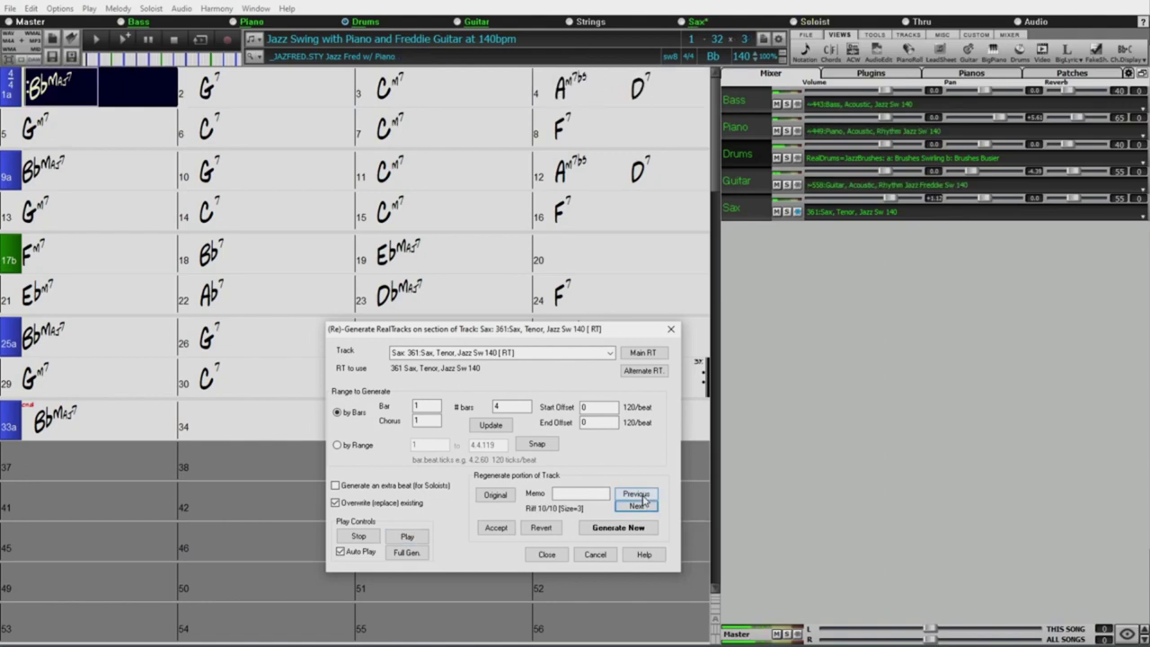
left_click(636, 494)
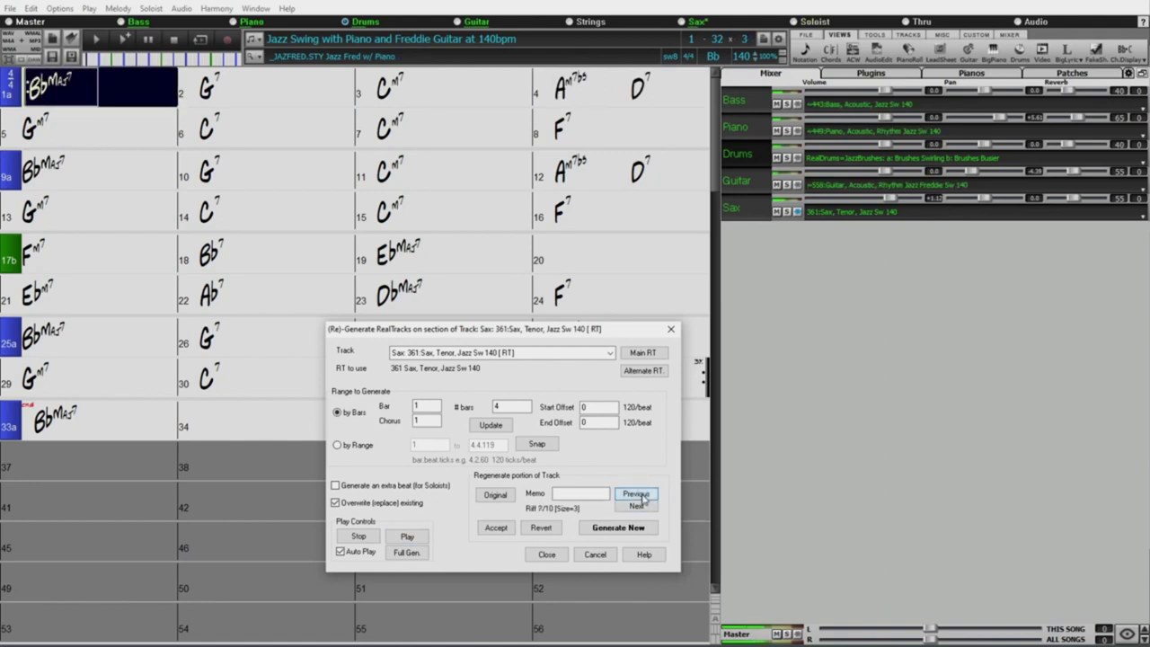
left_click(640, 496)
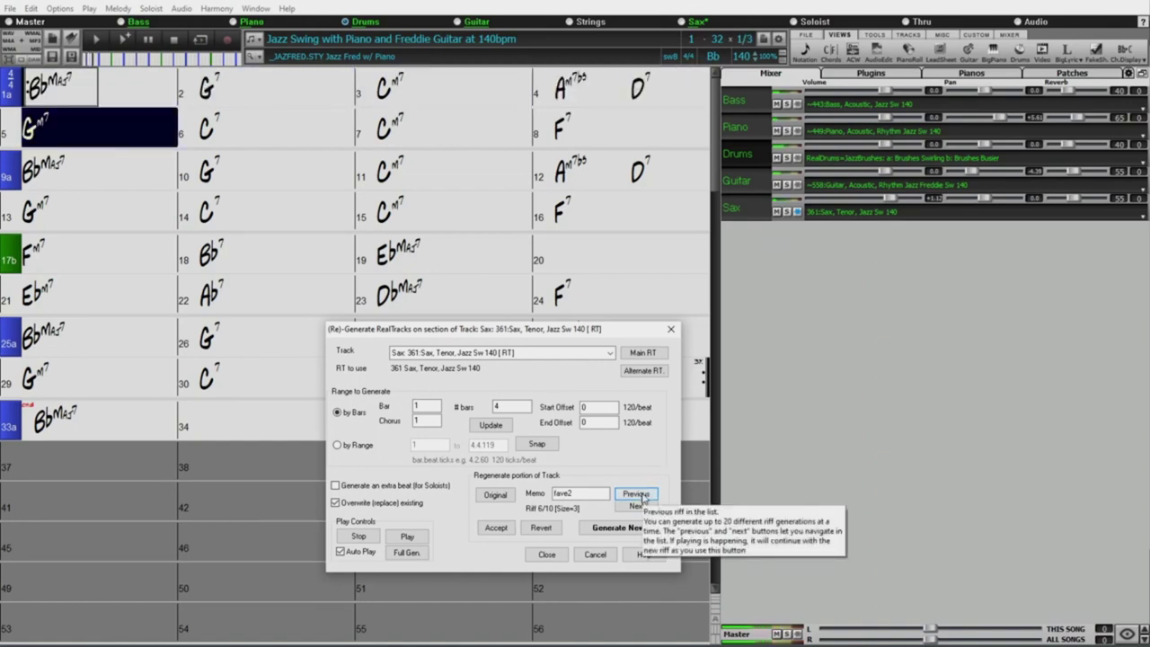
left_click(640, 494)
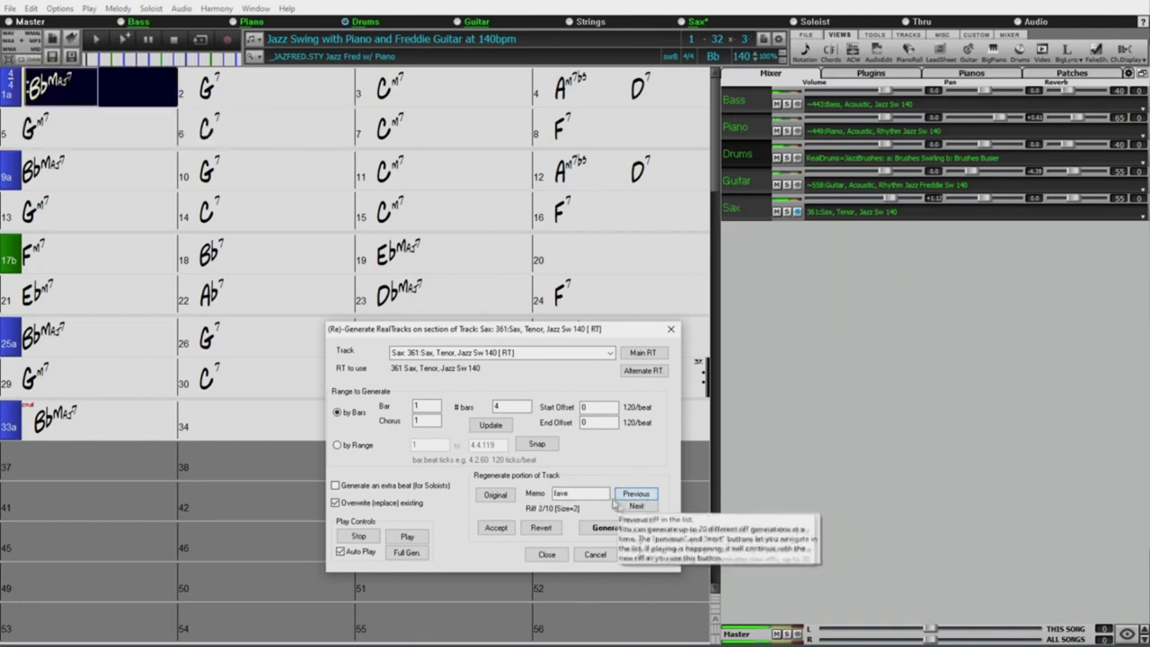
left_click(640, 495)
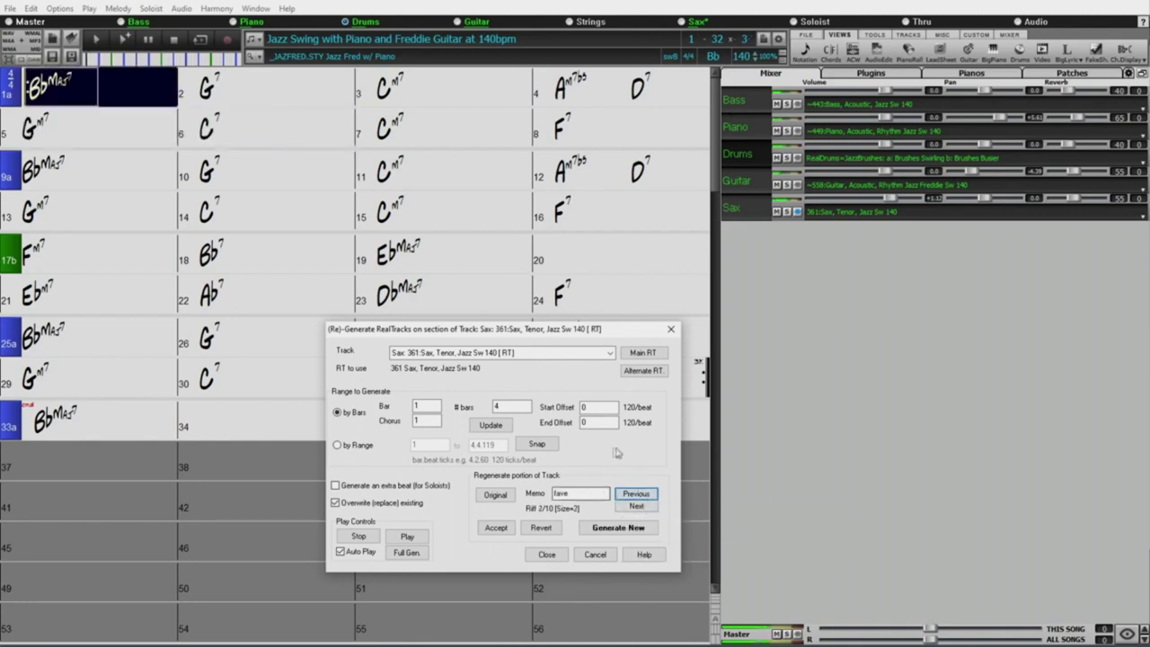
left_click(360, 537)
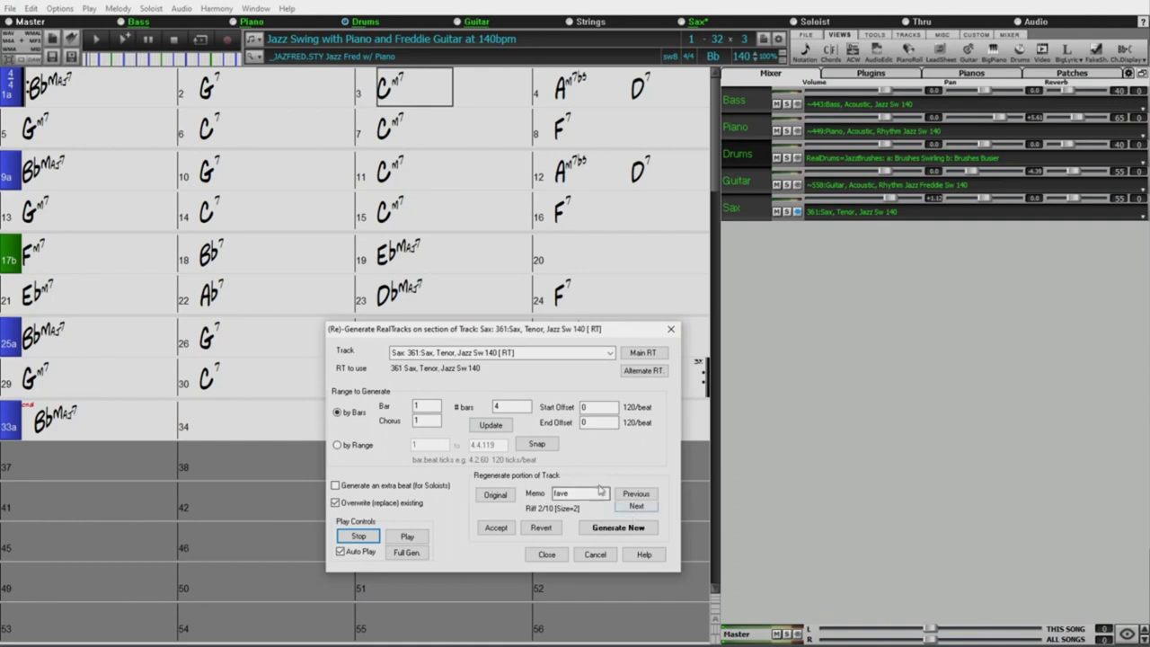
Accept the fave riff for bars 1–4, set the start bar to 5, and generate a new riff
left_click(500, 529)
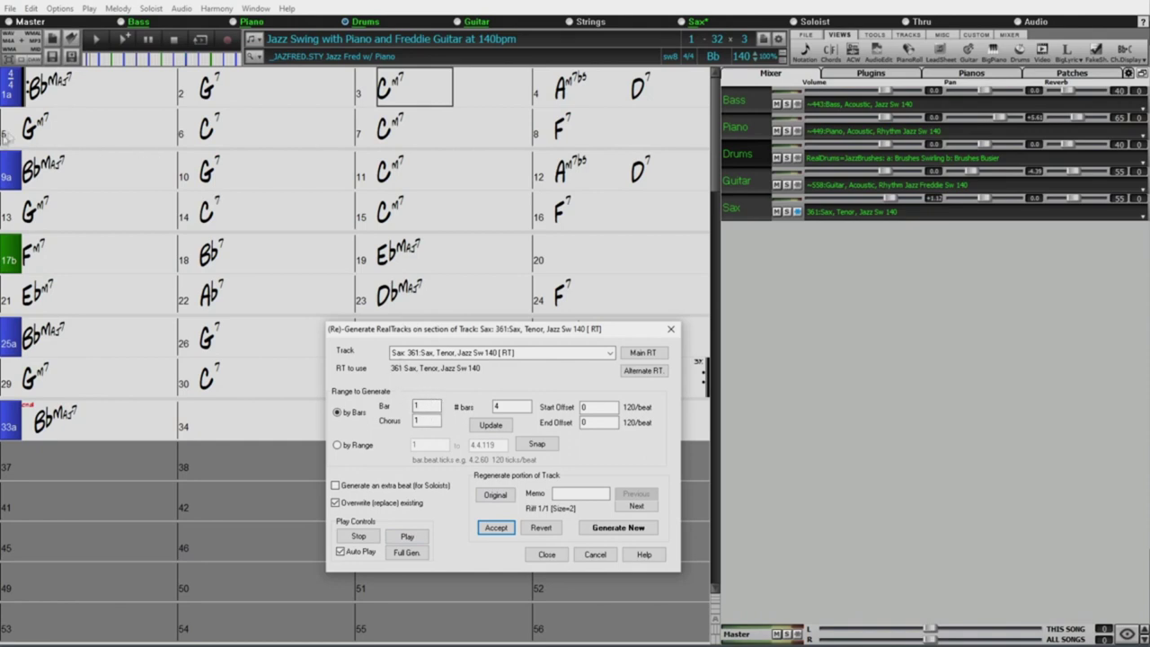
double_click(437, 406)
type("5")
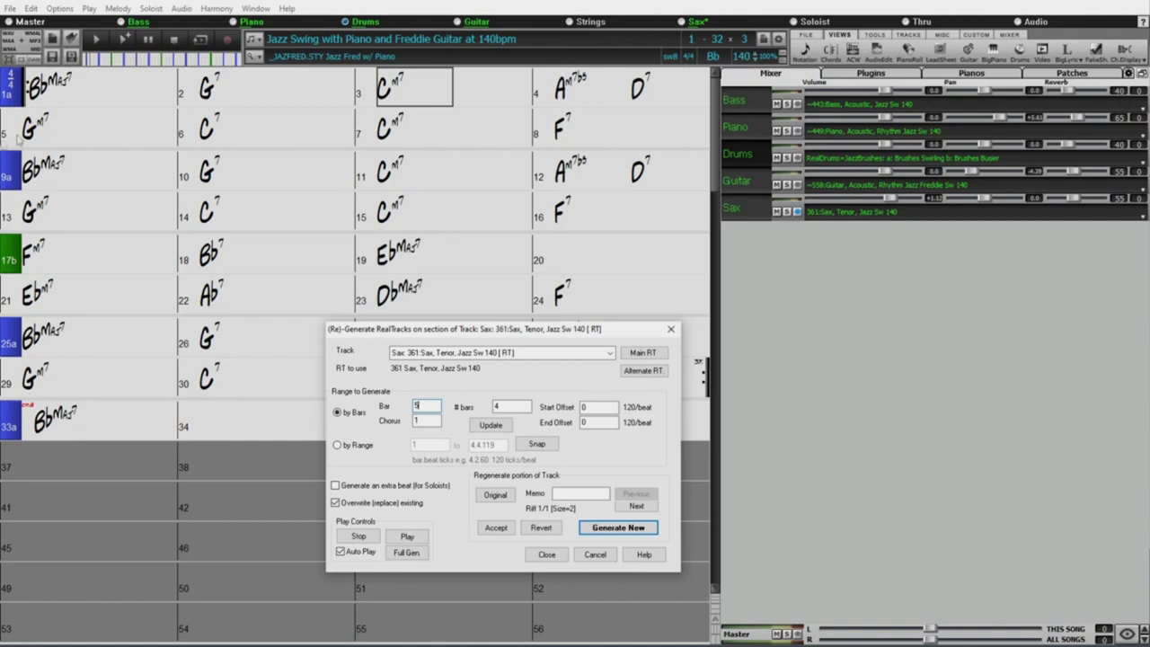
left_click(608, 528)
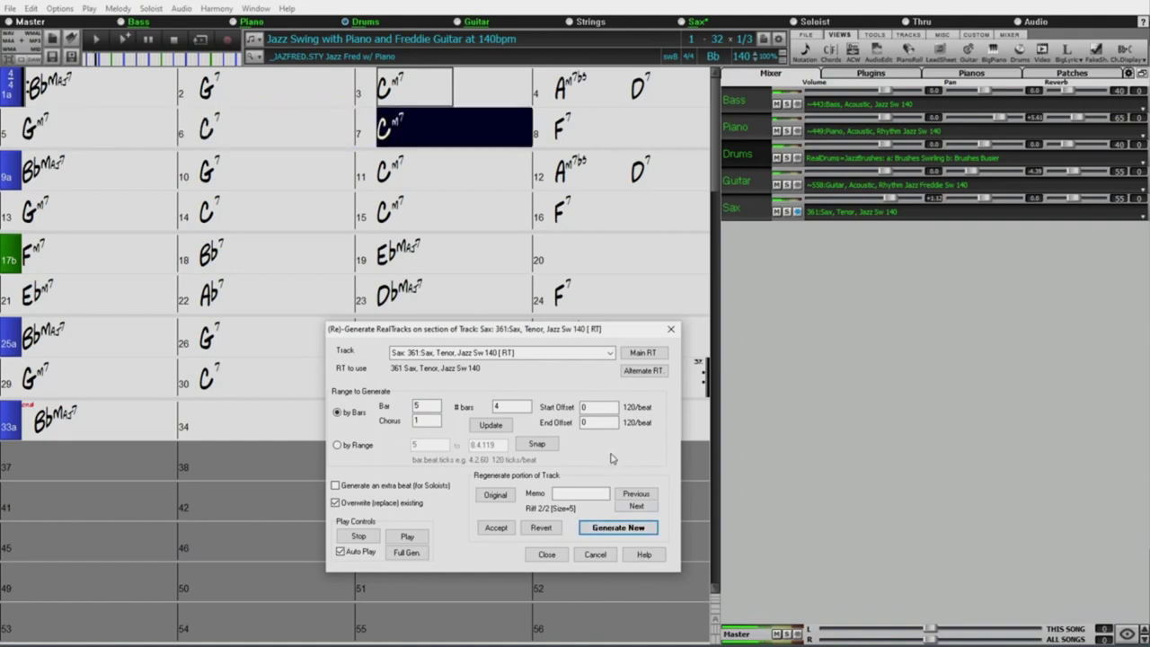
Memo the current bars 5–8 sax riff 'really good!' and stop playback
left_click(568, 494)
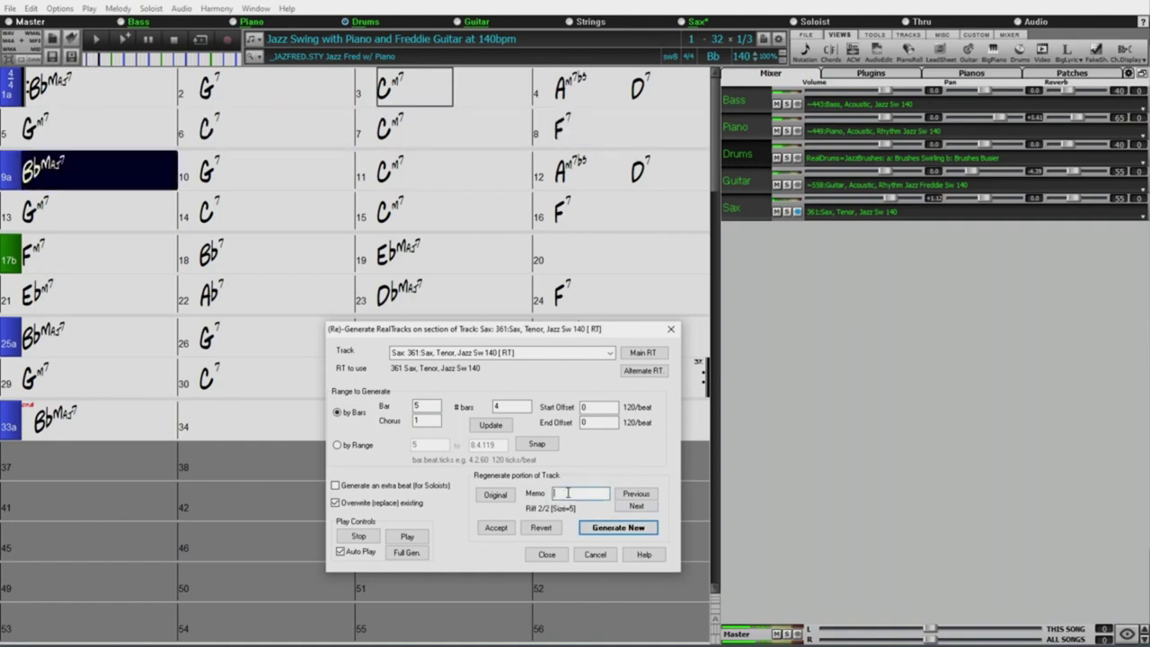
type("really good")
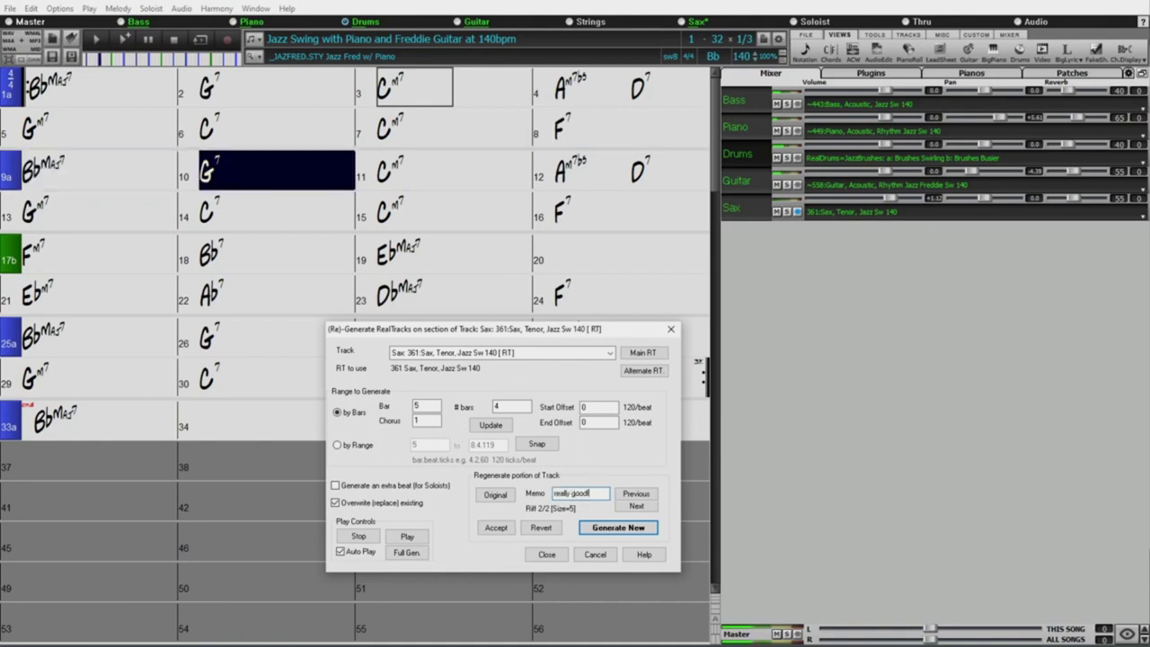
type("!")
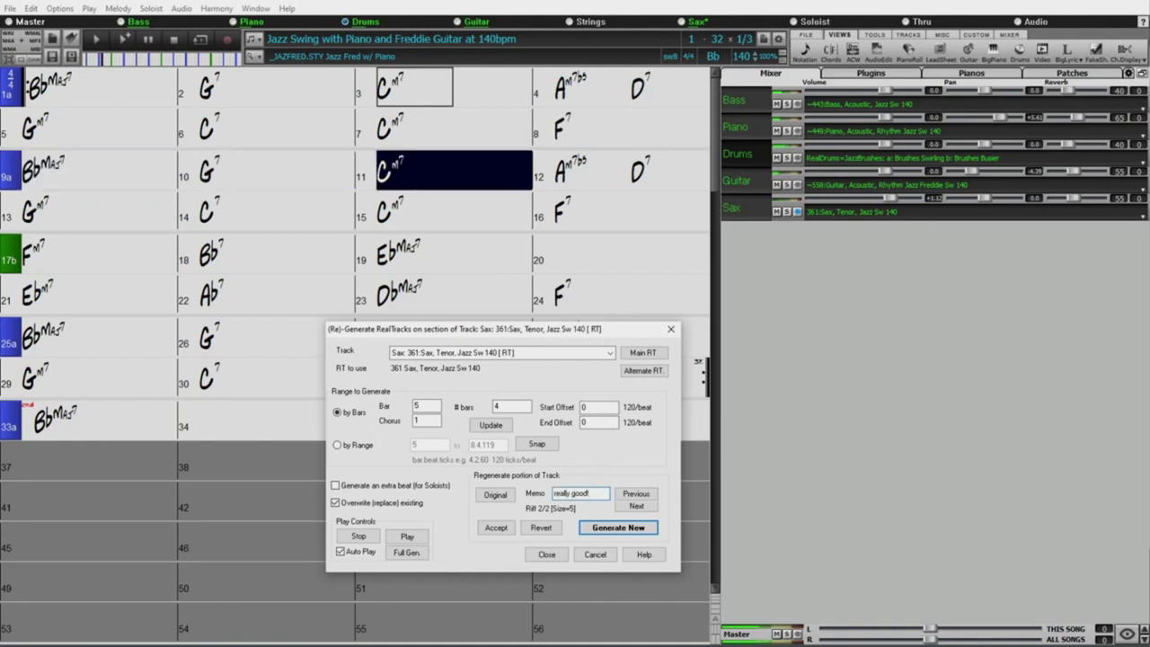
left_click(359, 538)
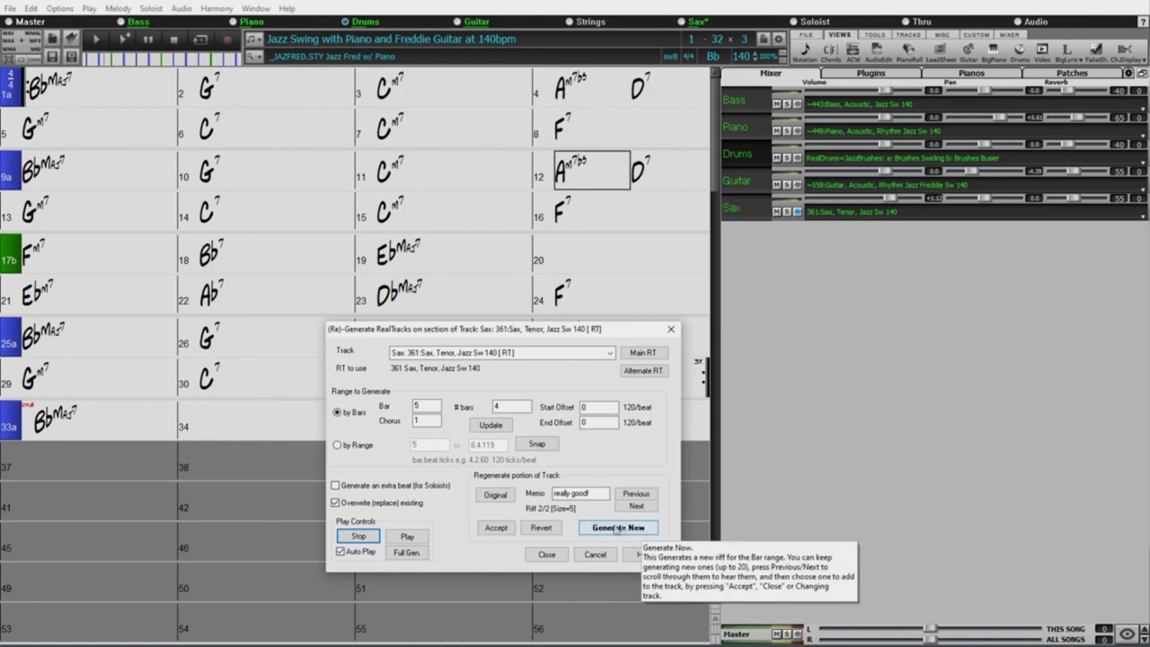
Generate two more riffs, return to the 'really good!' take, and accept it
left_click(620, 530)
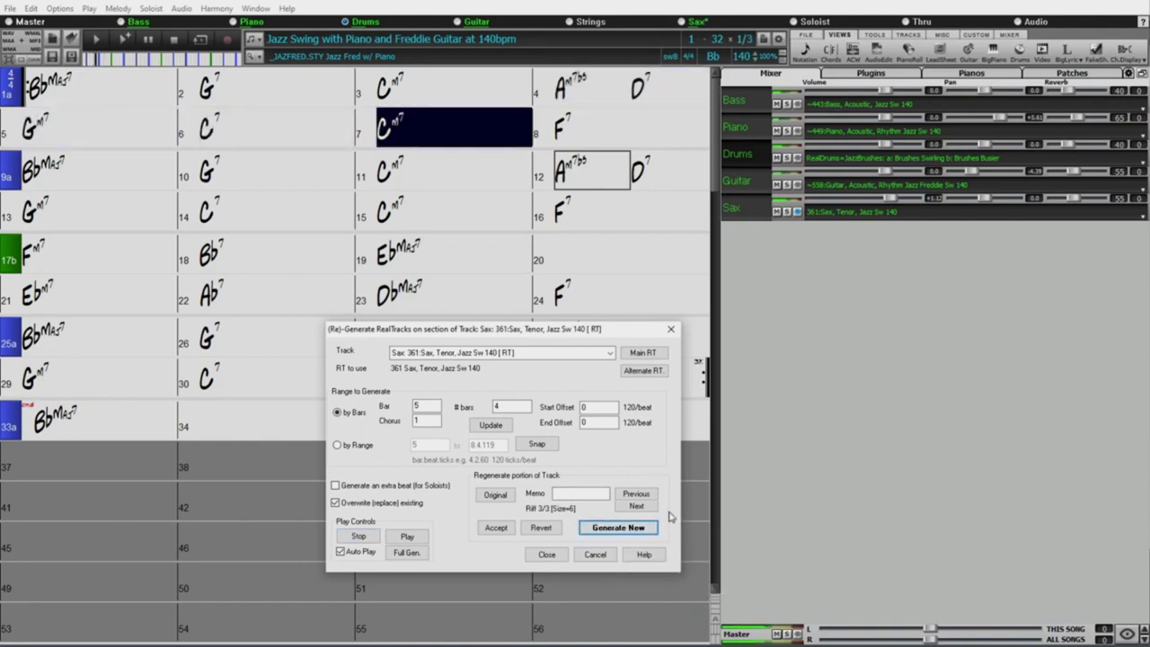
left_click(618, 528)
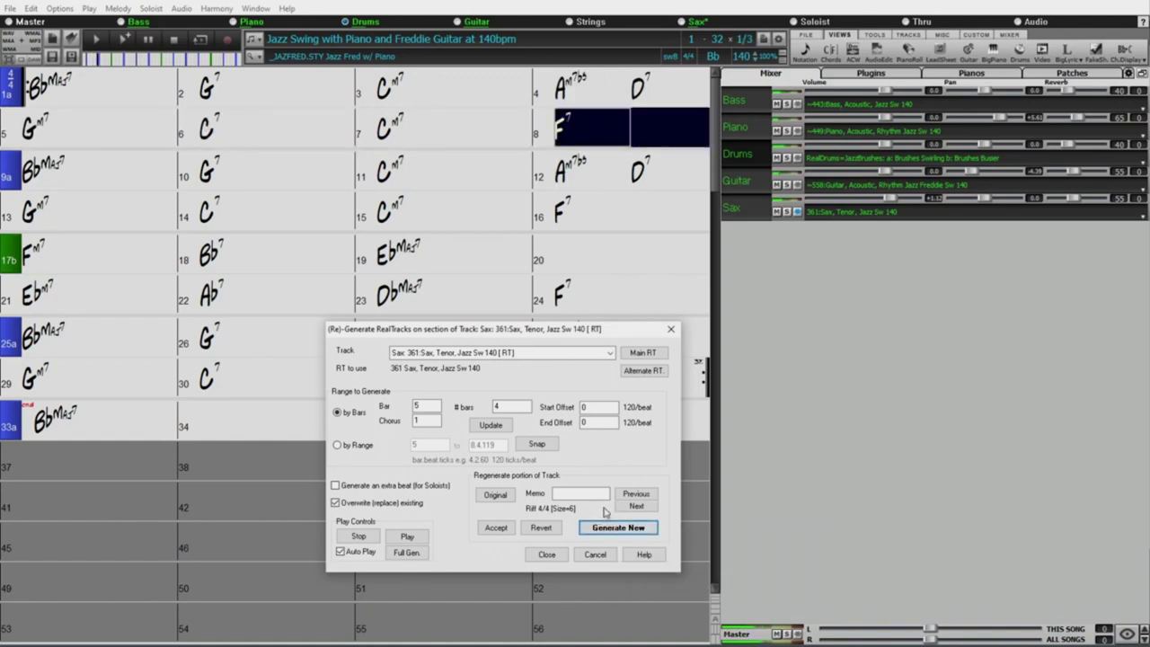
left_click(635, 495)
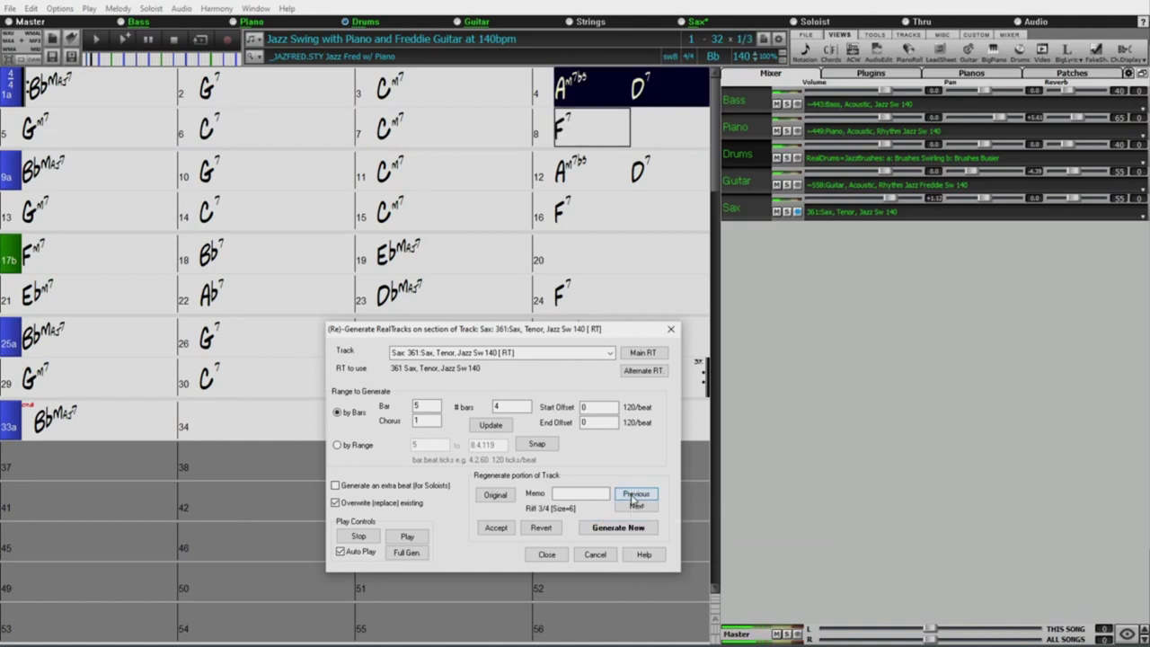
left_click(634, 496)
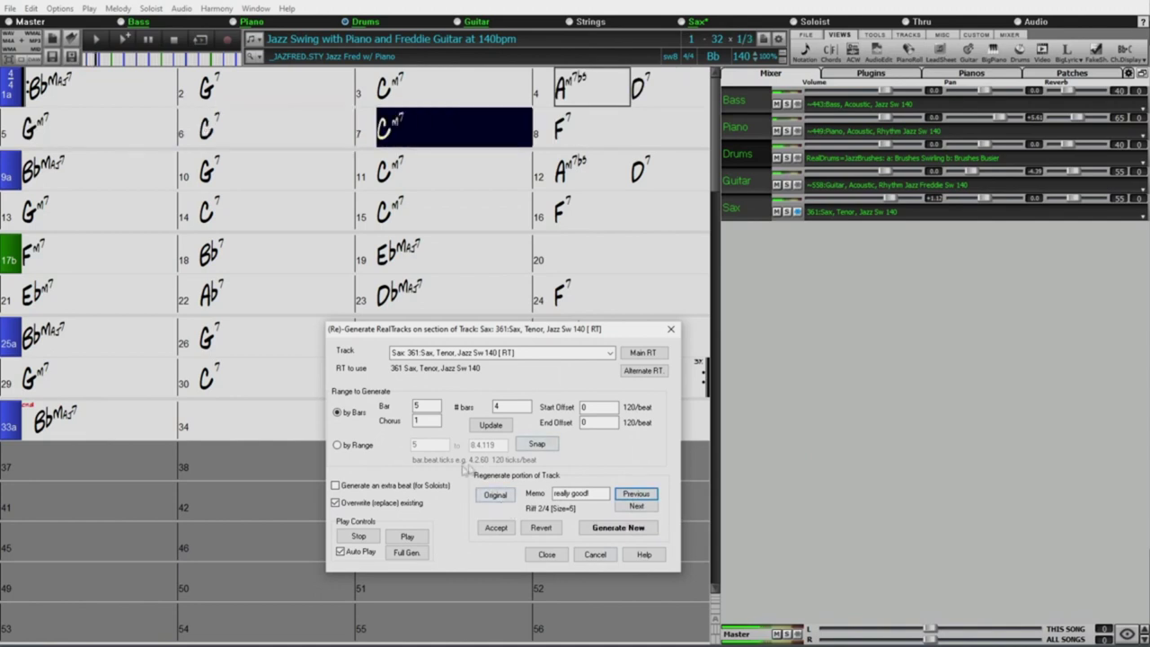
left_click(371, 538)
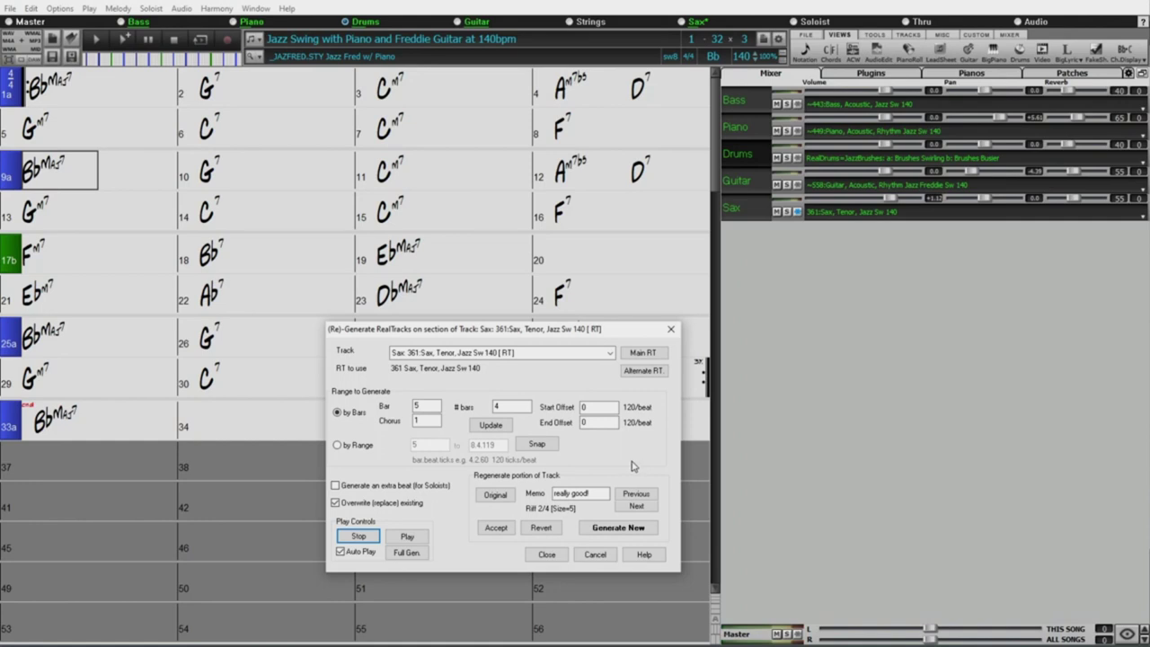
left_click(497, 530)
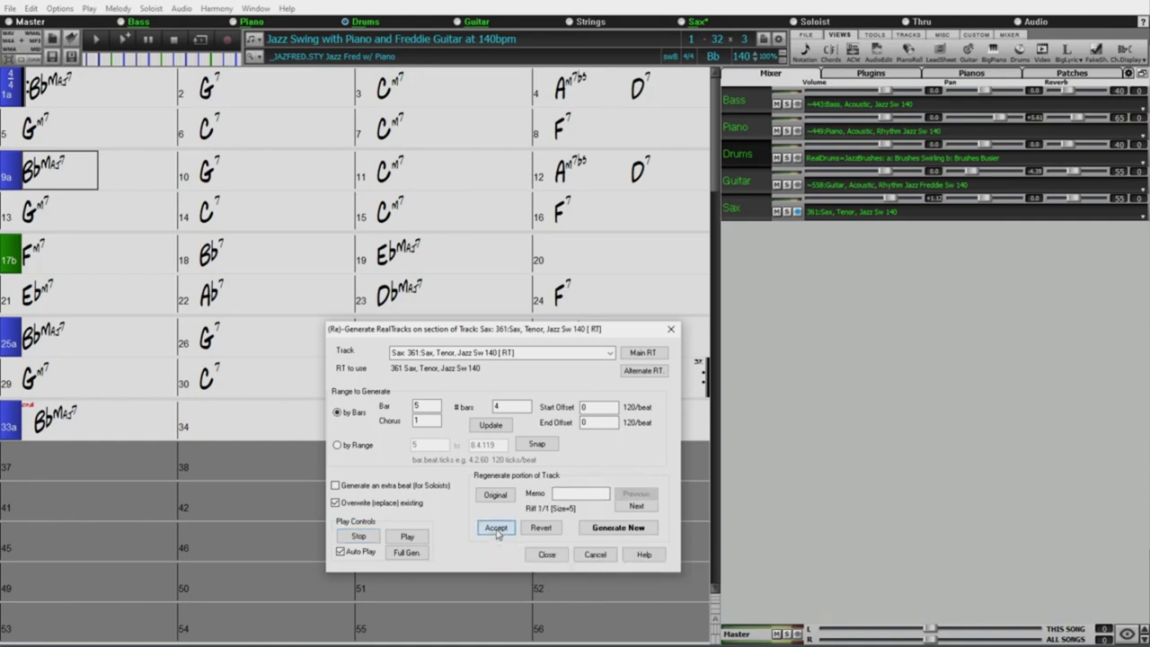
Move the regeneration start to bar 9, generate two sax riffs, and accept the chosen one
double_click(424, 408)
type("2")
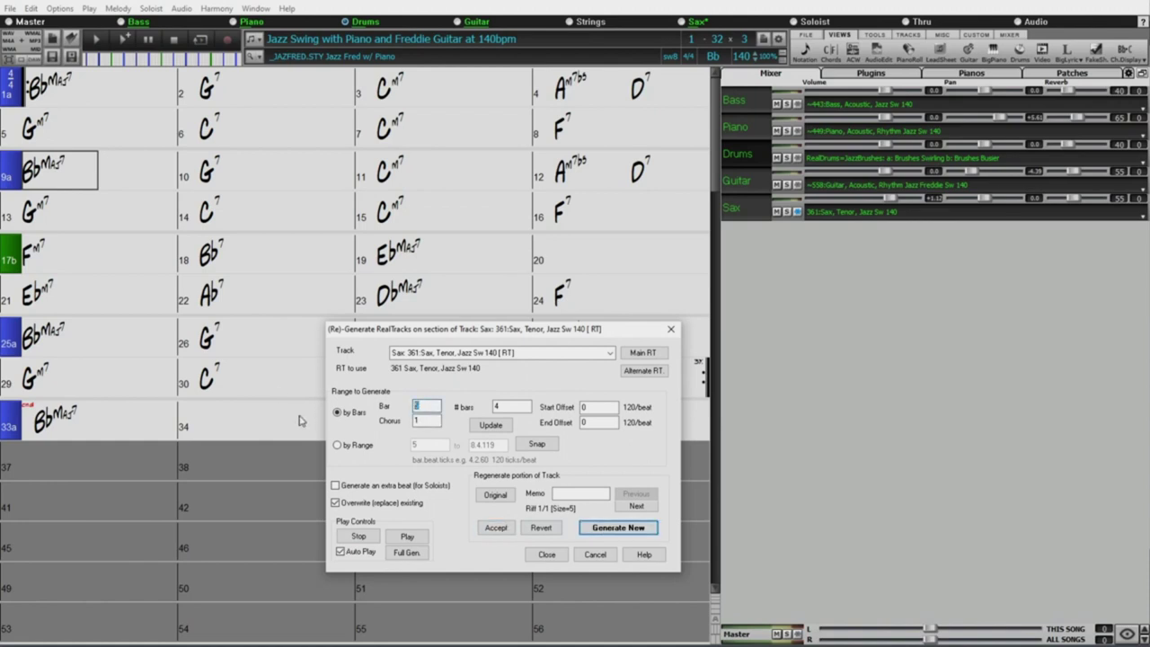
left_click(605, 532)
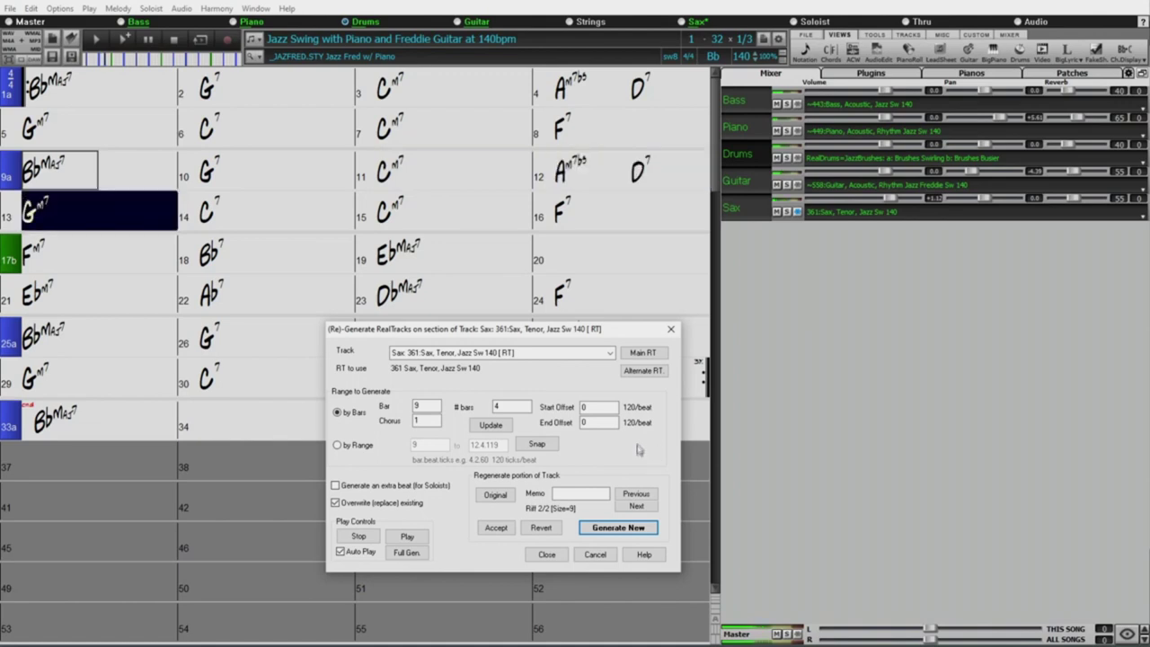
left_click(608, 531)
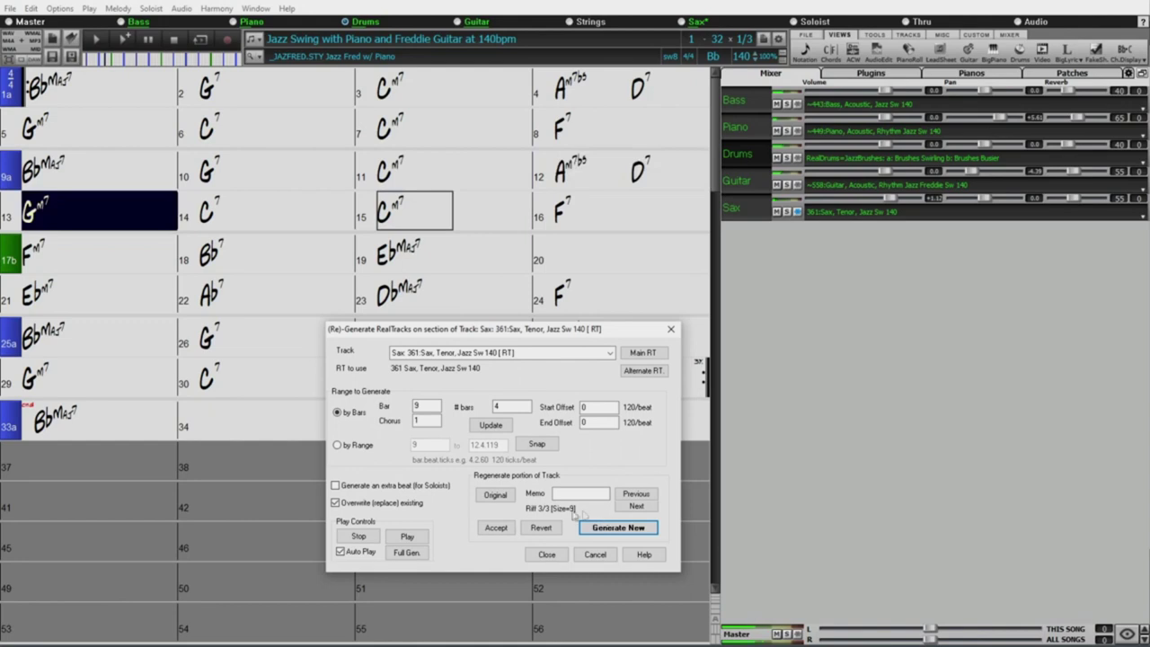
left_click(374, 538)
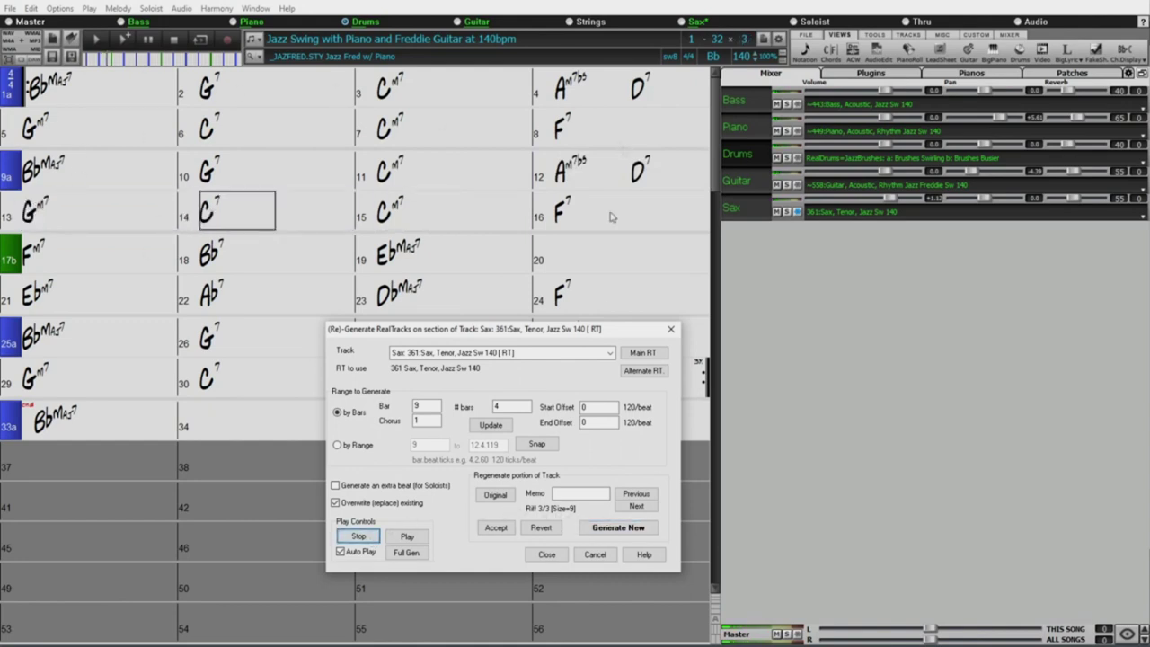
left_click(500, 528)
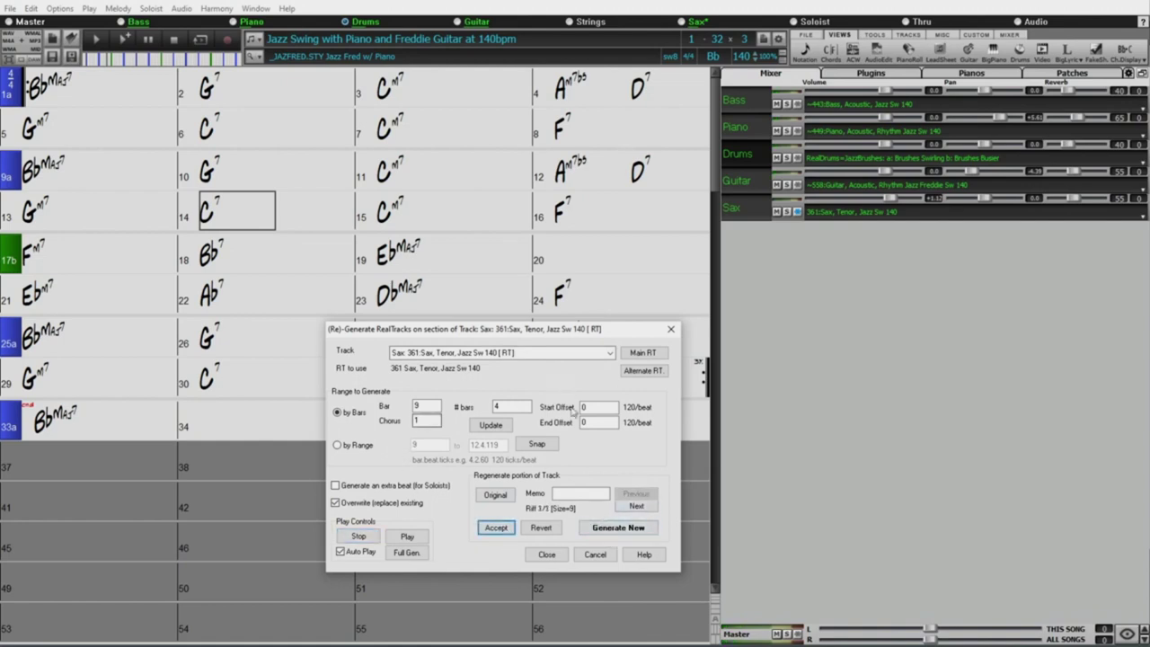
left_click(536, 526)
Regenerate the sax from bar 11, accept the new riff, then set the start bar to 15
double_click(424, 405)
type("1")
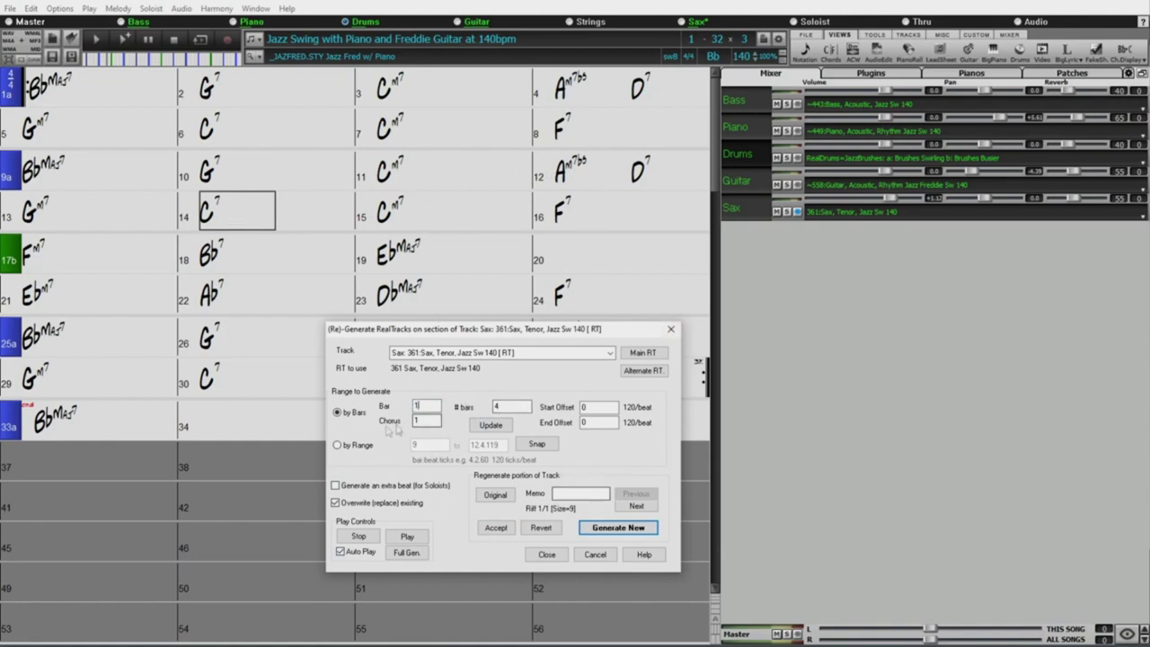
type("1")
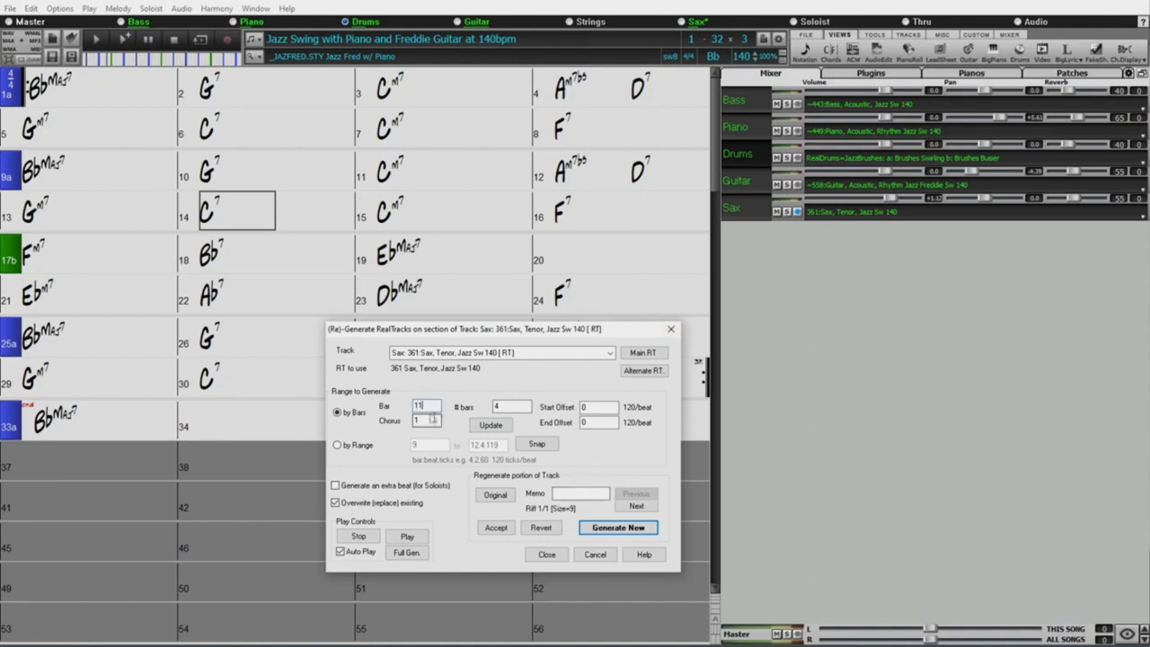
left_click(615, 530)
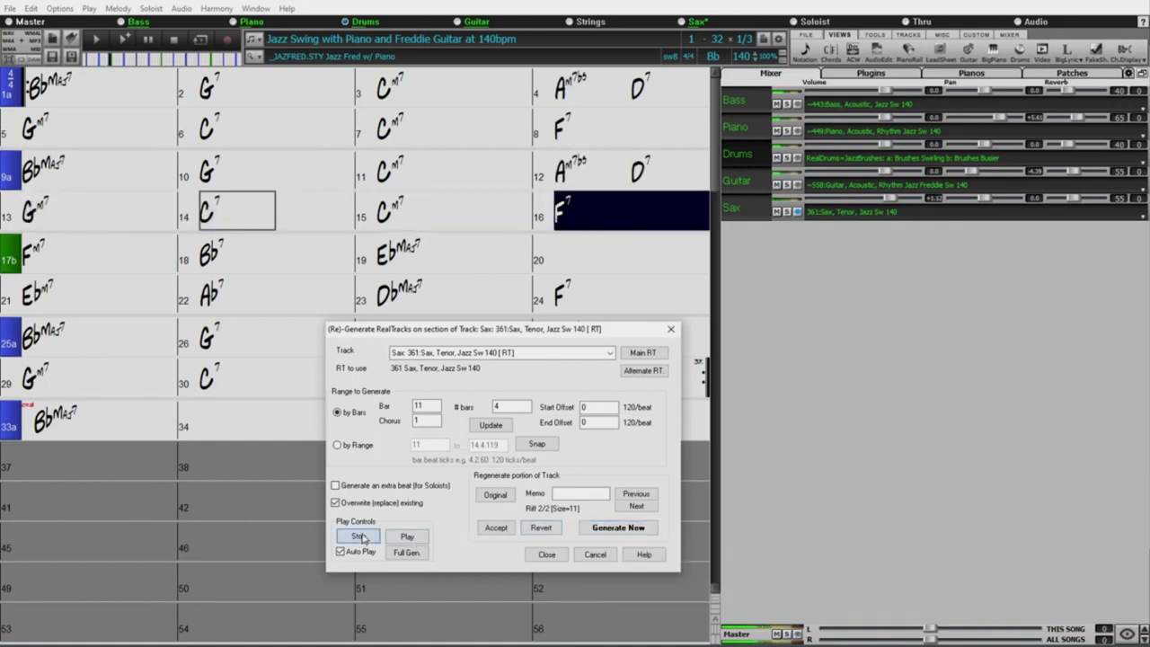
left_click(360, 536)
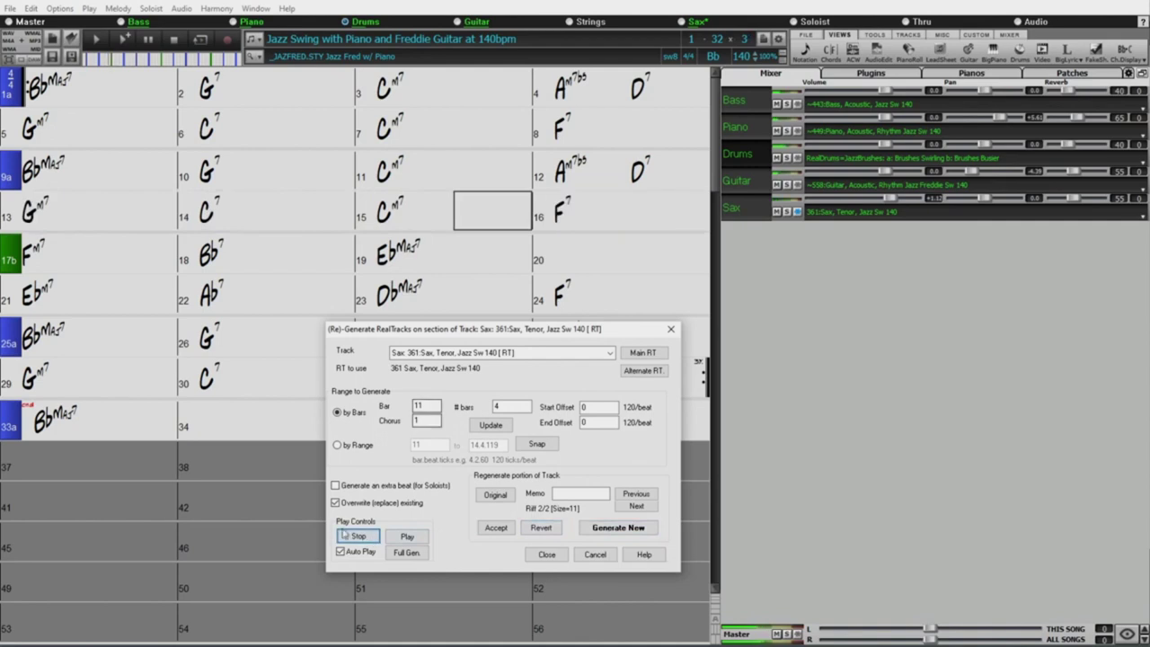
left_click(492, 532)
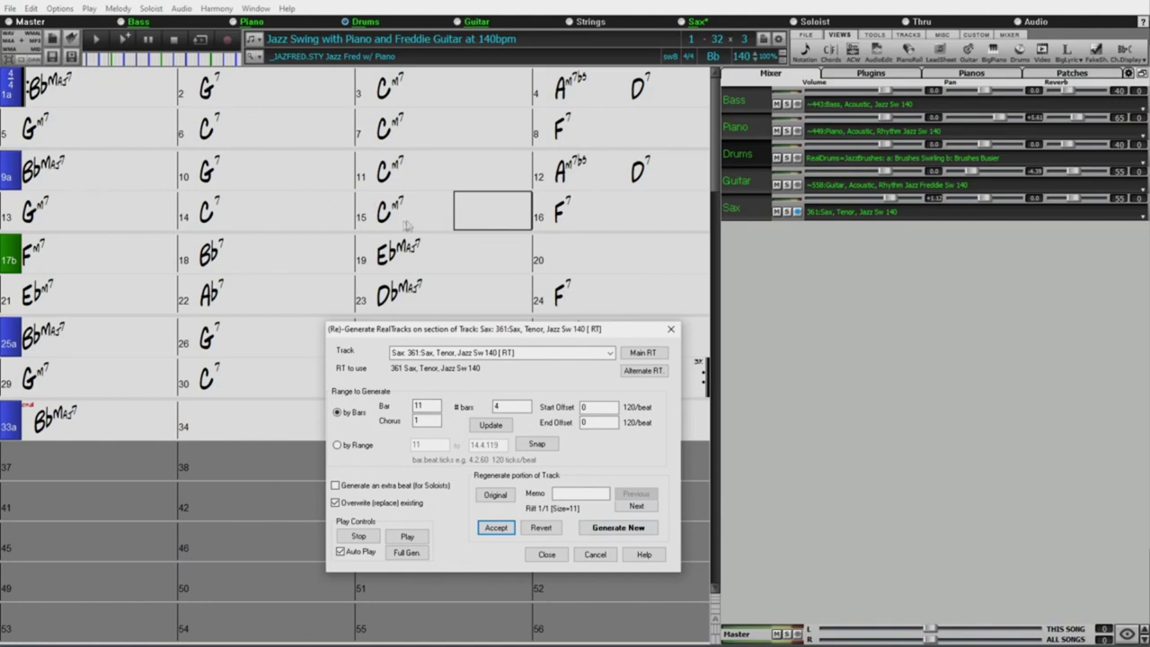
double_click(427, 406)
type("15")
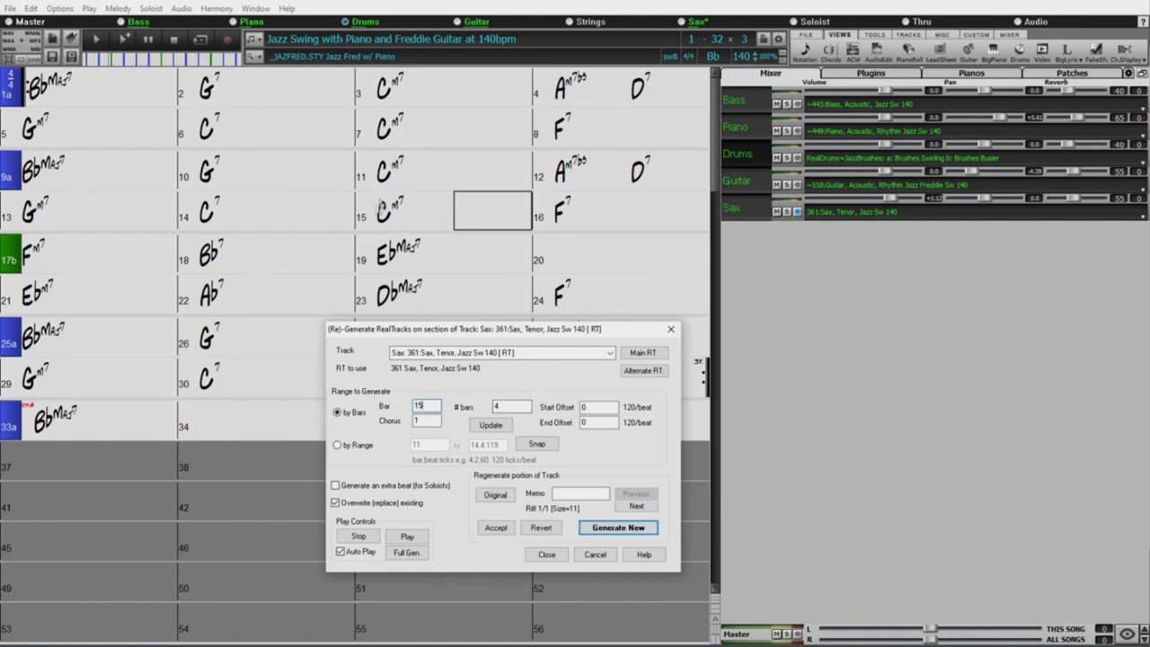
Generate two new sax takes for bars 15–18 and accept the third one
left_click(618, 528)
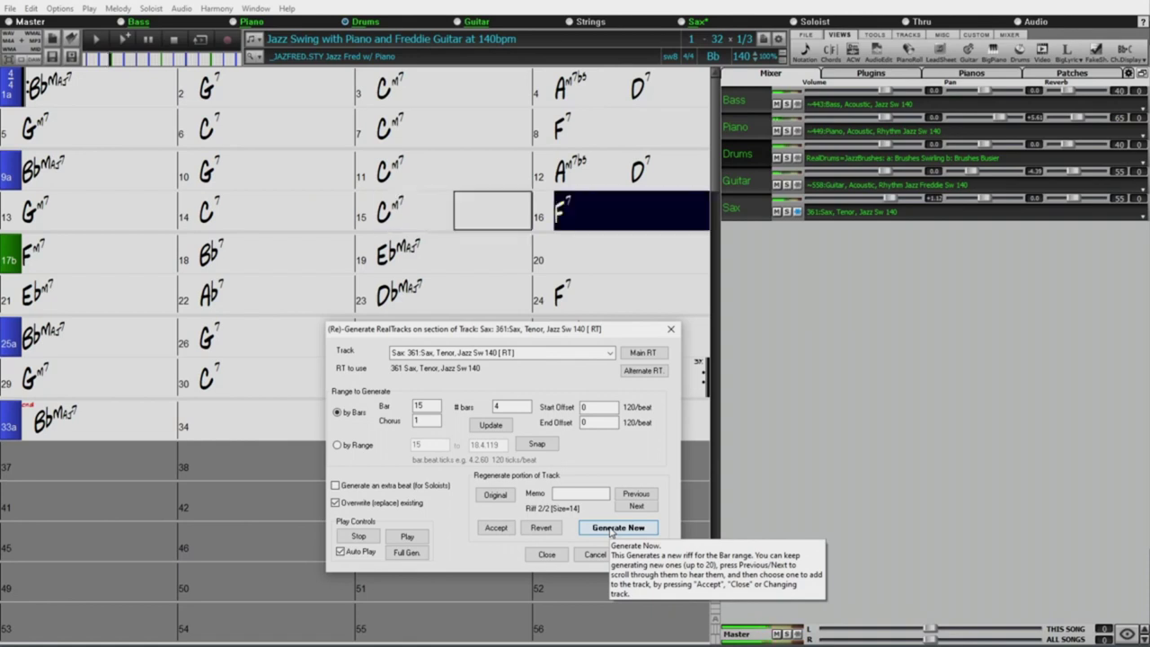
left_click(614, 529)
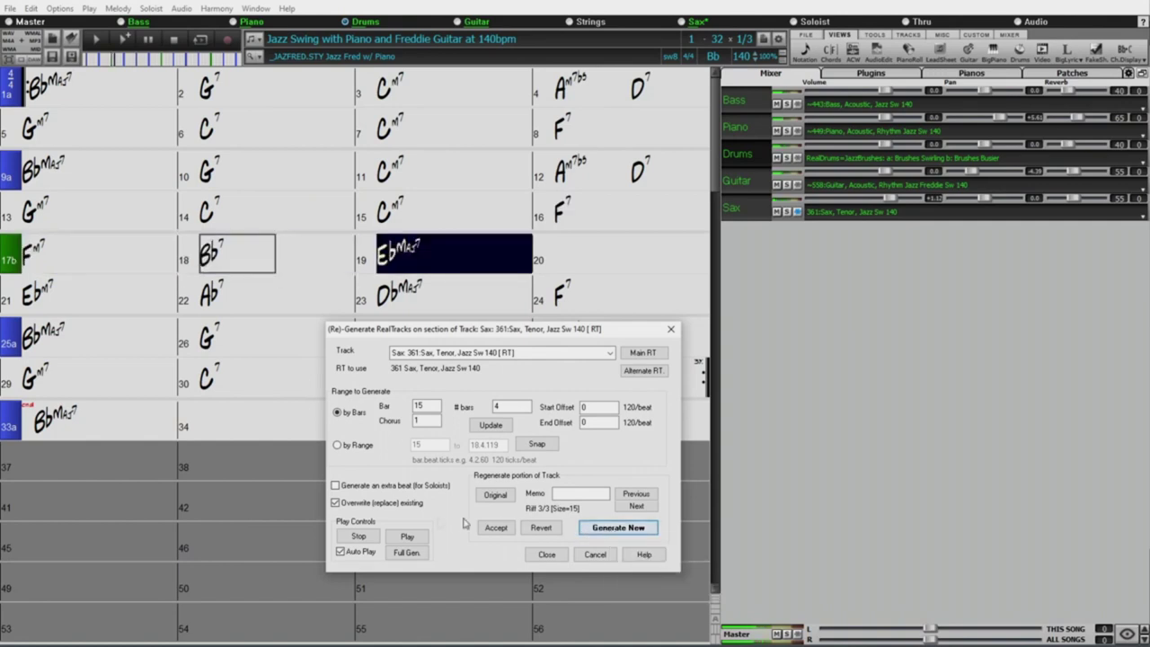
left_click(360, 536)
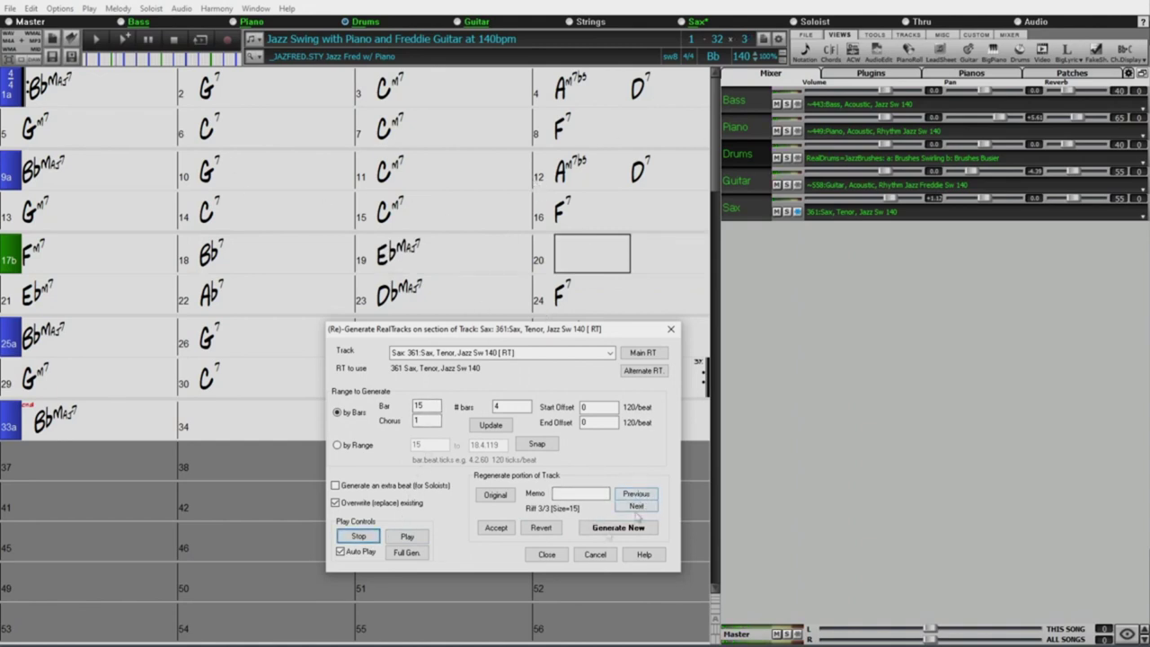
left_click(496, 528)
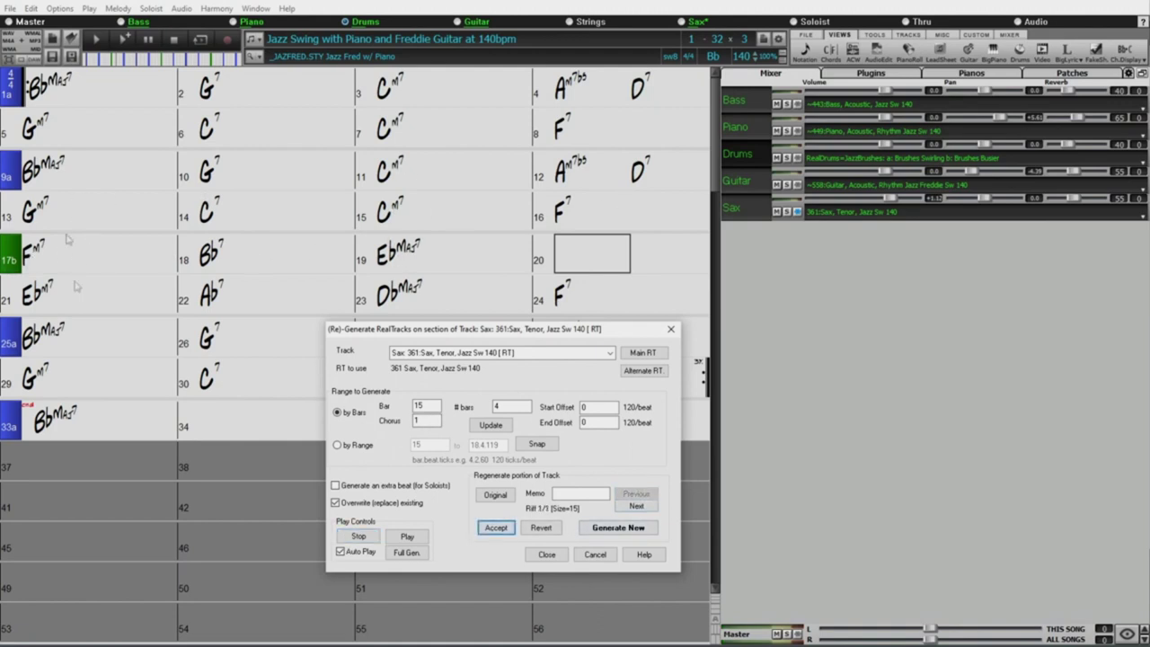
double_click(428, 405)
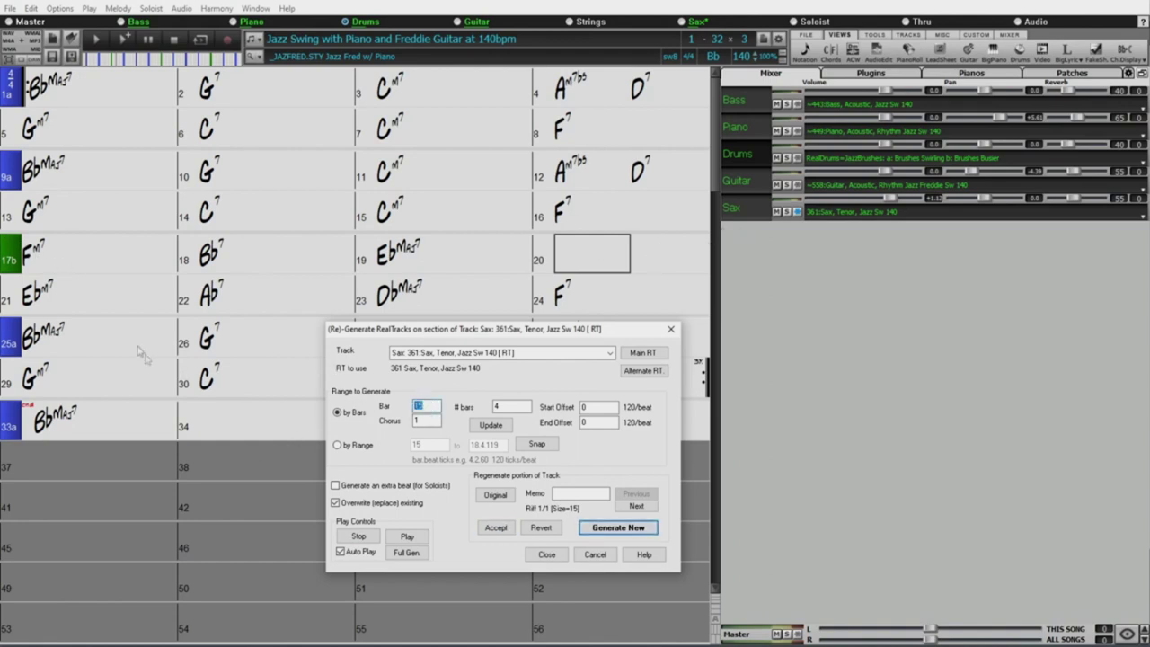
Set the start bar to 17, generate and accept a new riff, then enter bar 21
type("17")
left_click(620, 528)
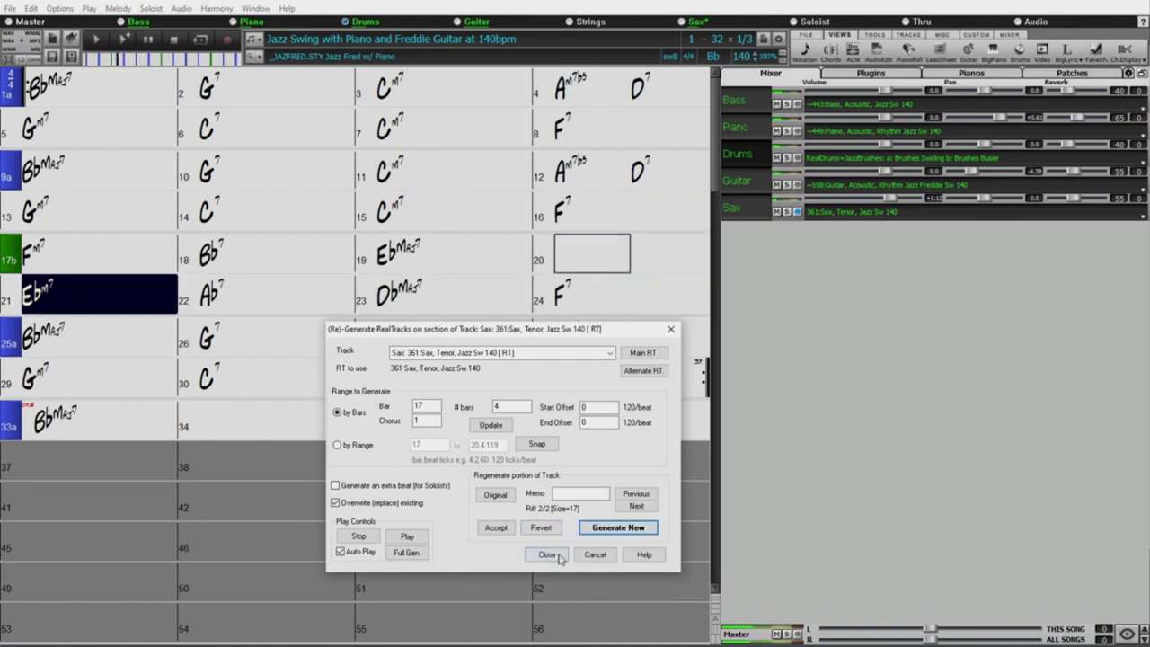
left_click(359, 536)
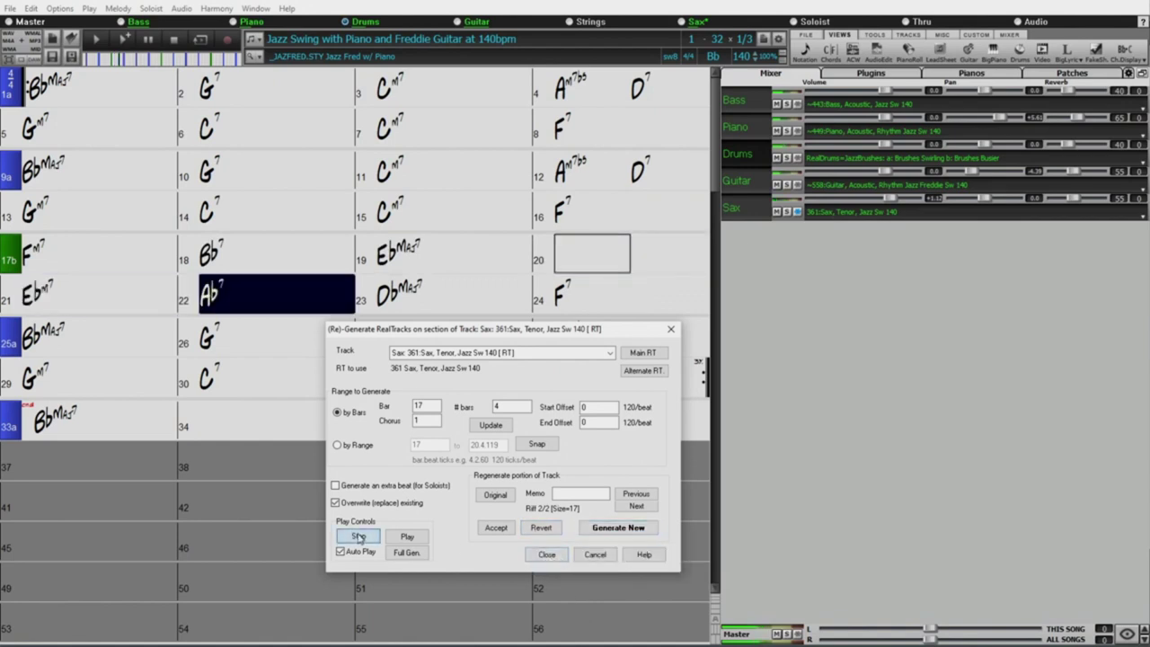
left_click(497, 529)
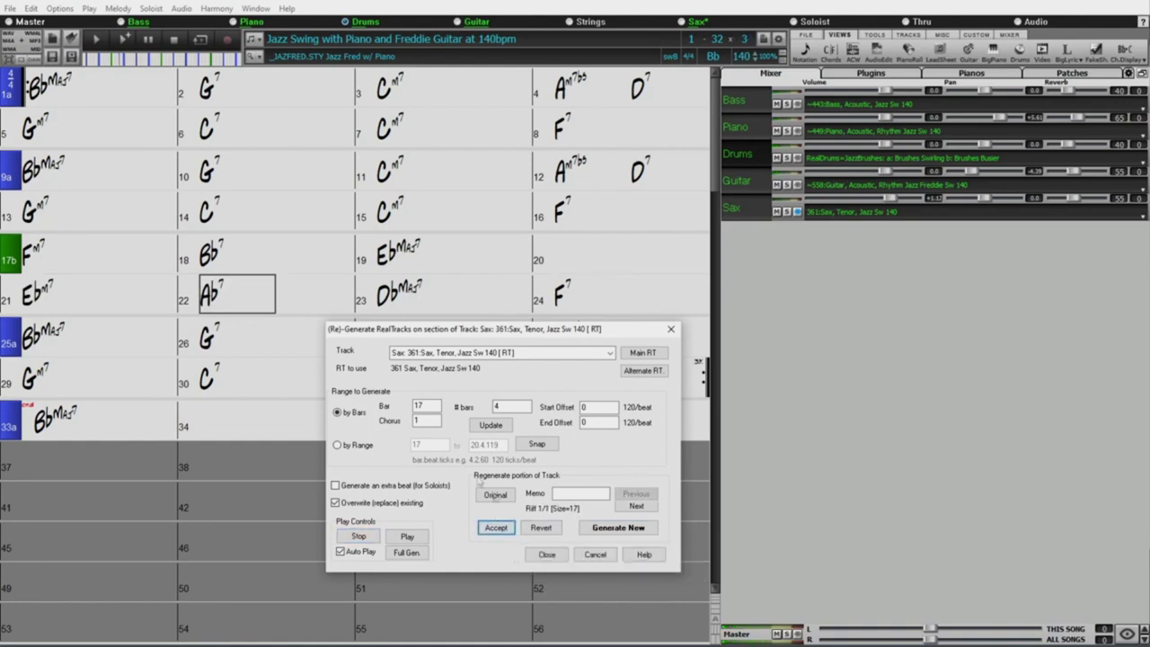
double_click(423, 406)
type("21")
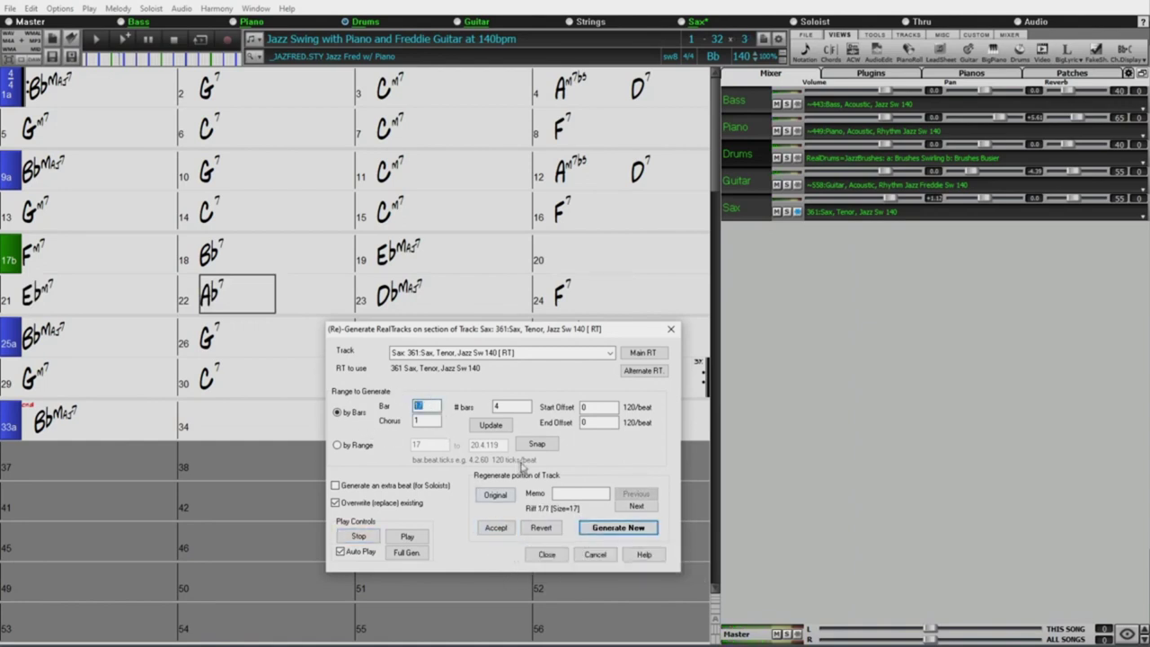
Generate three more sax takes for bars 21–24, return to take 3, and memo it 'I like this!'
left_click(600, 534)
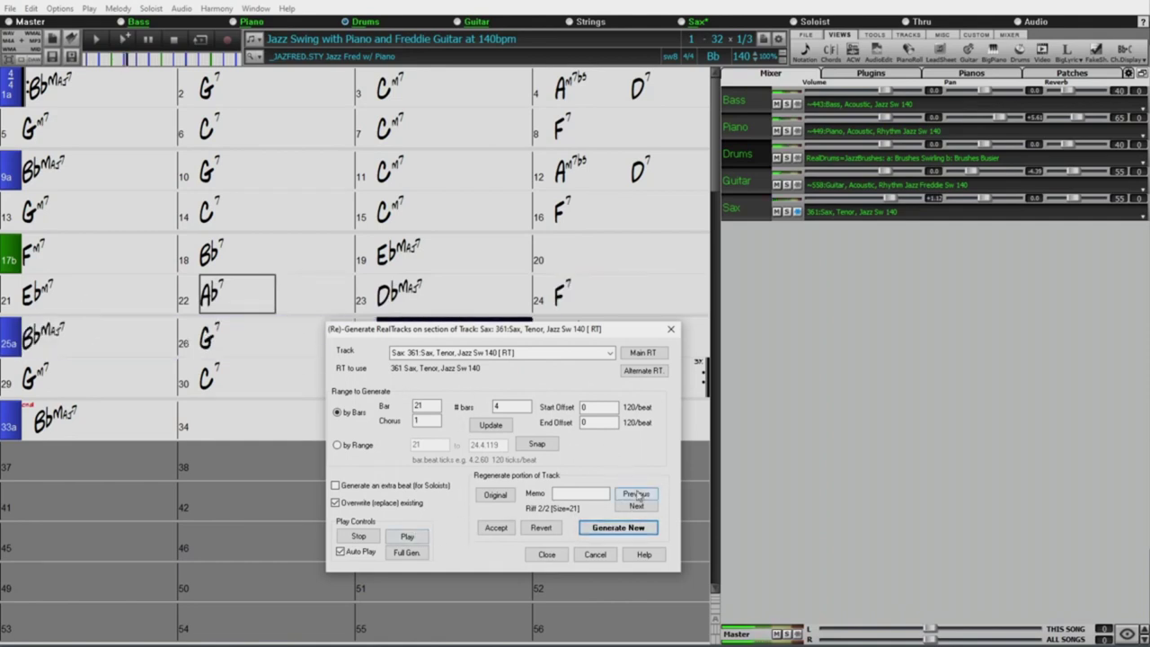
left_click(629, 529)
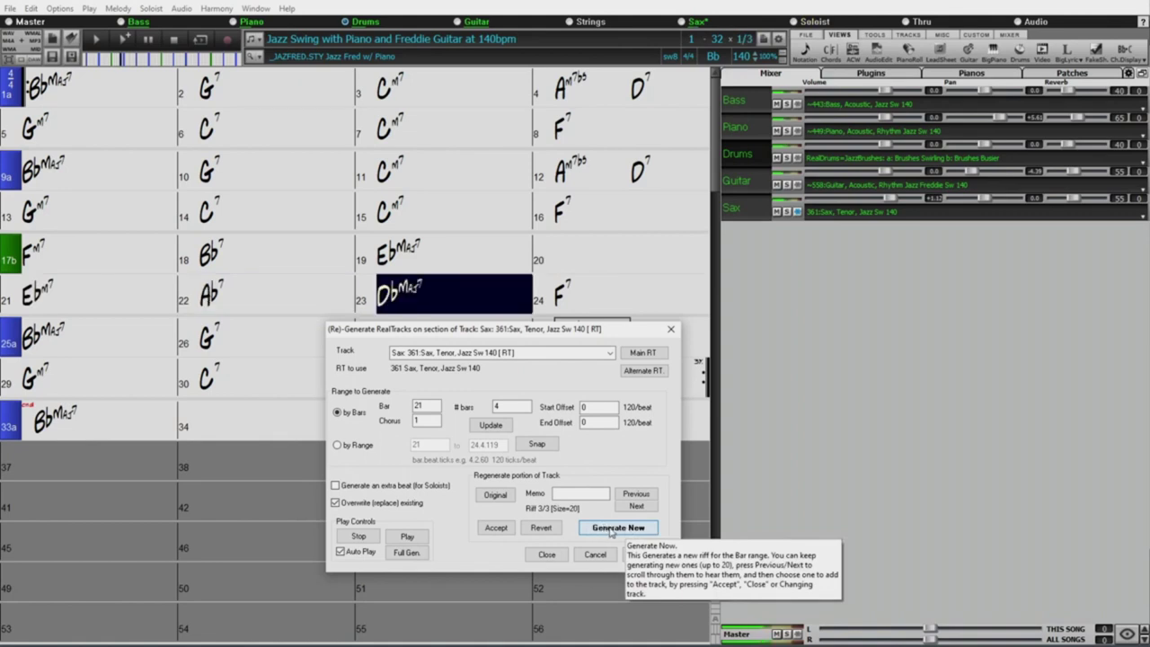
left_click(611, 531)
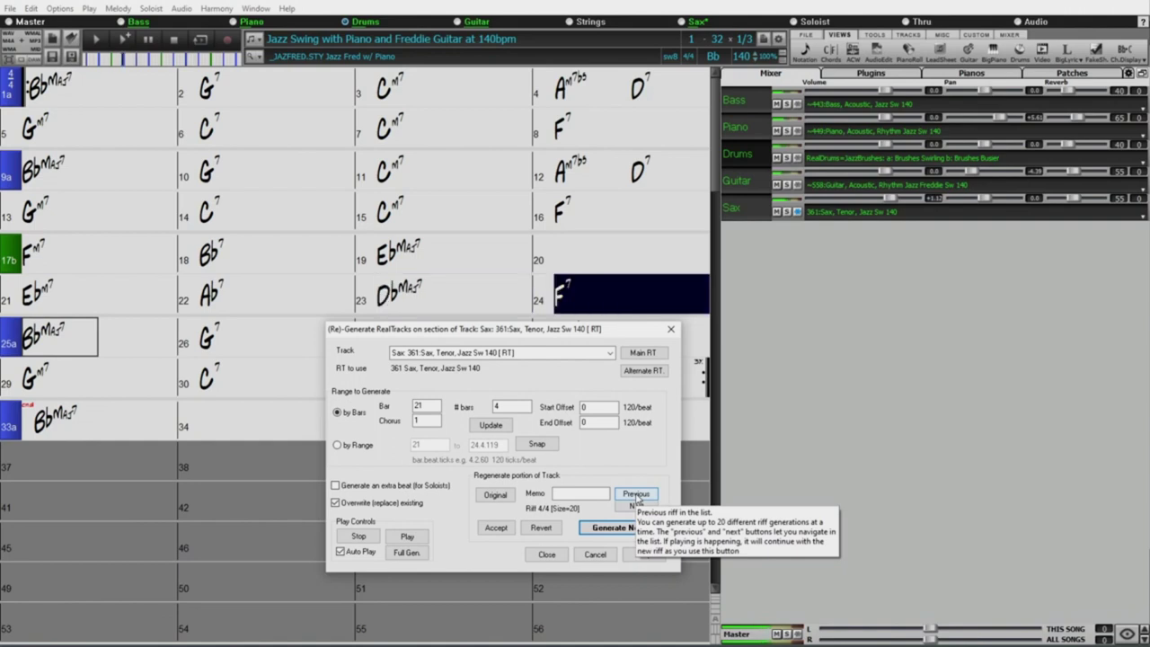
left_click(637, 494)
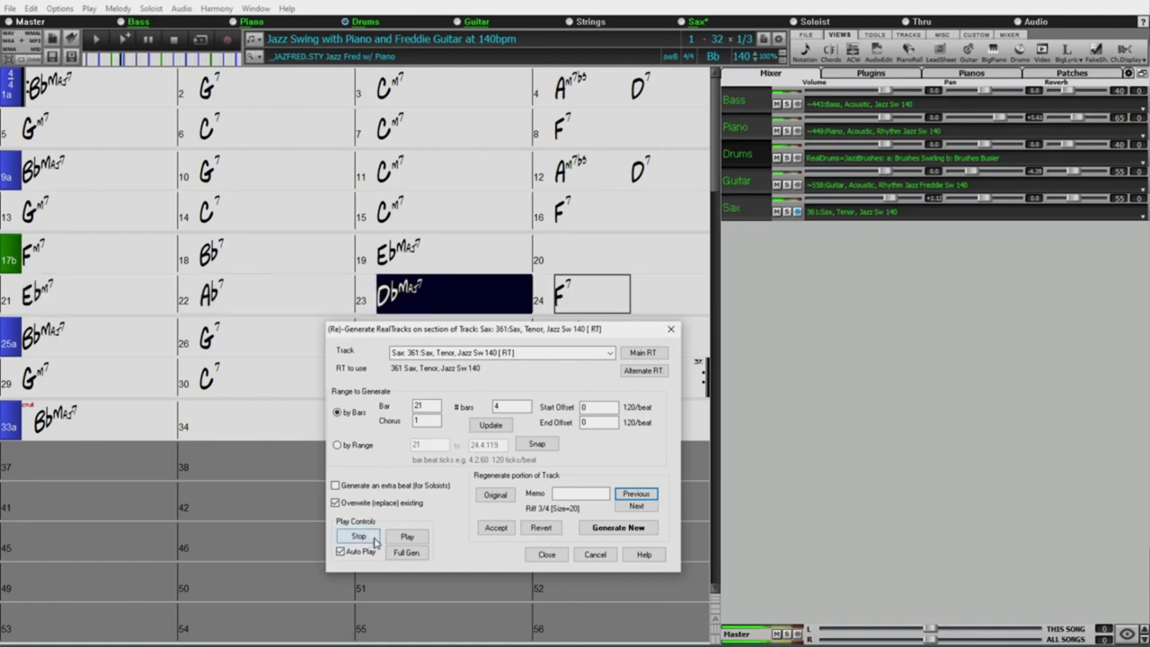
left_click(370, 538)
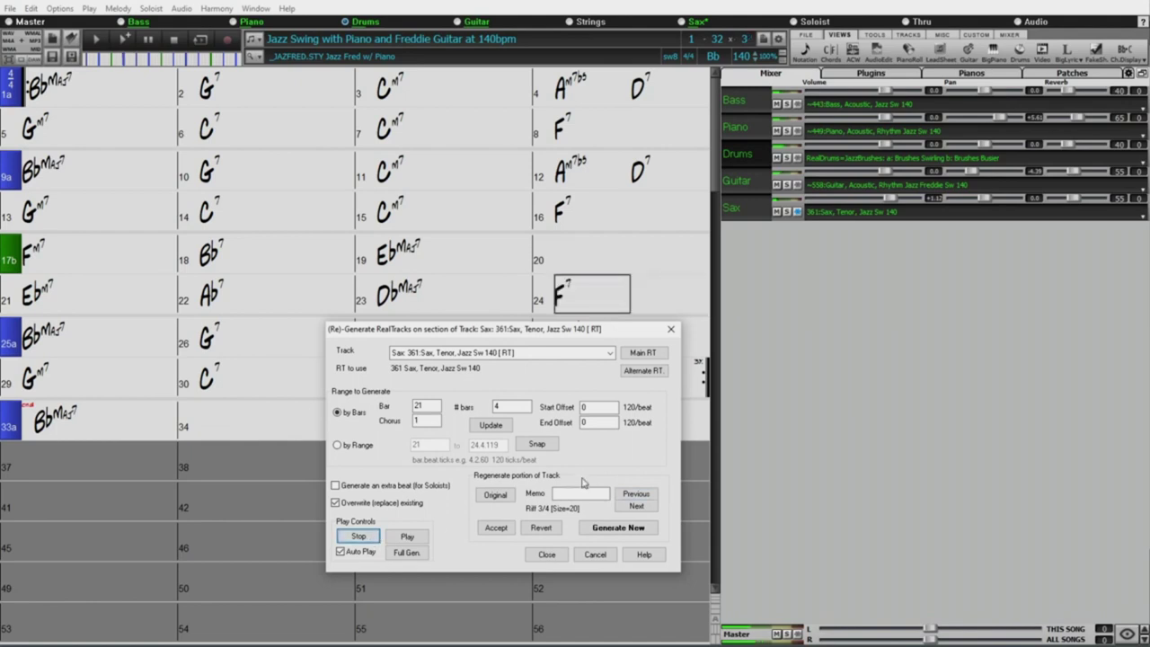
left_click(580, 493)
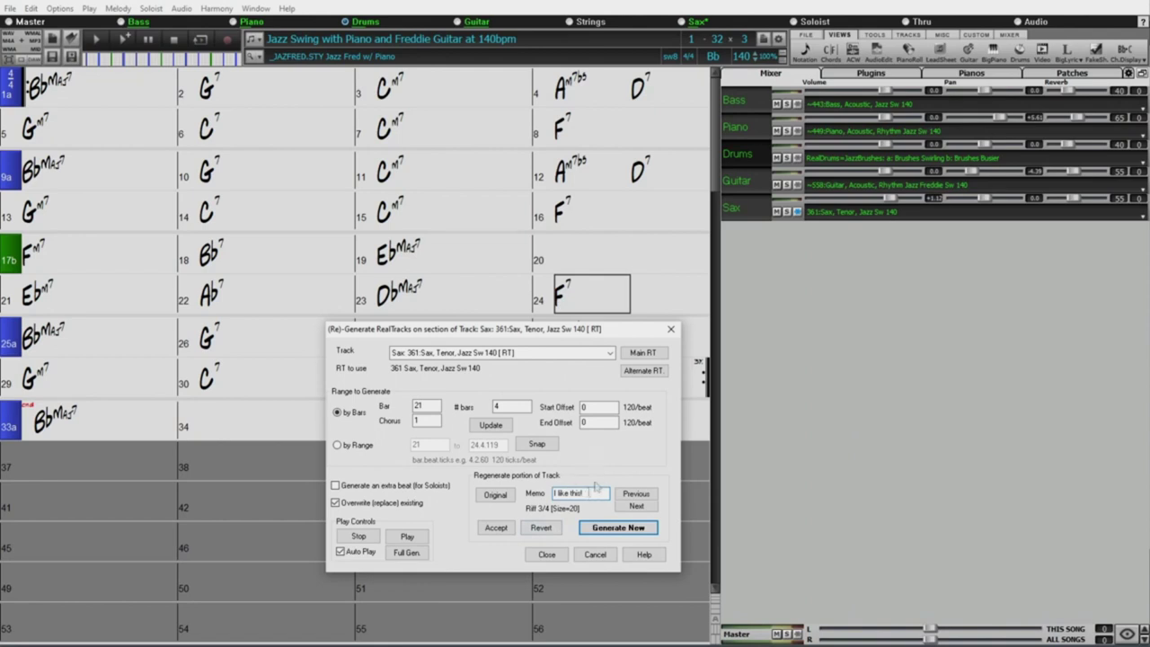
Generate fifth and sixth sax takes for bars 21–24 and accept the sixth
left_click(619, 528)
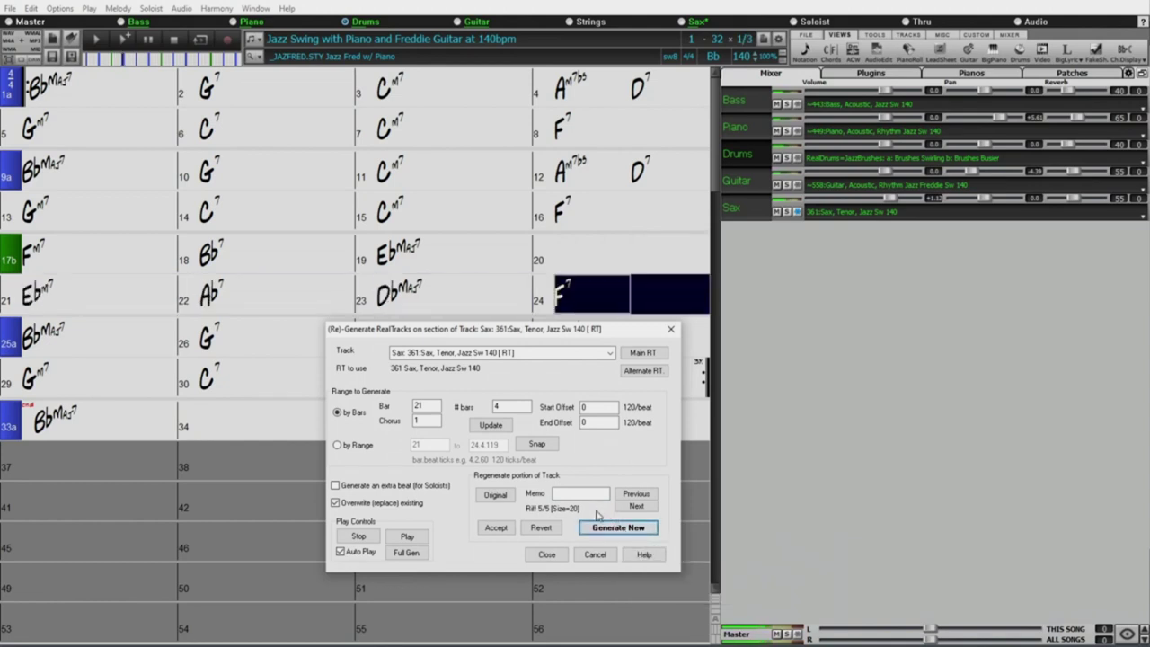
left_click(608, 528)
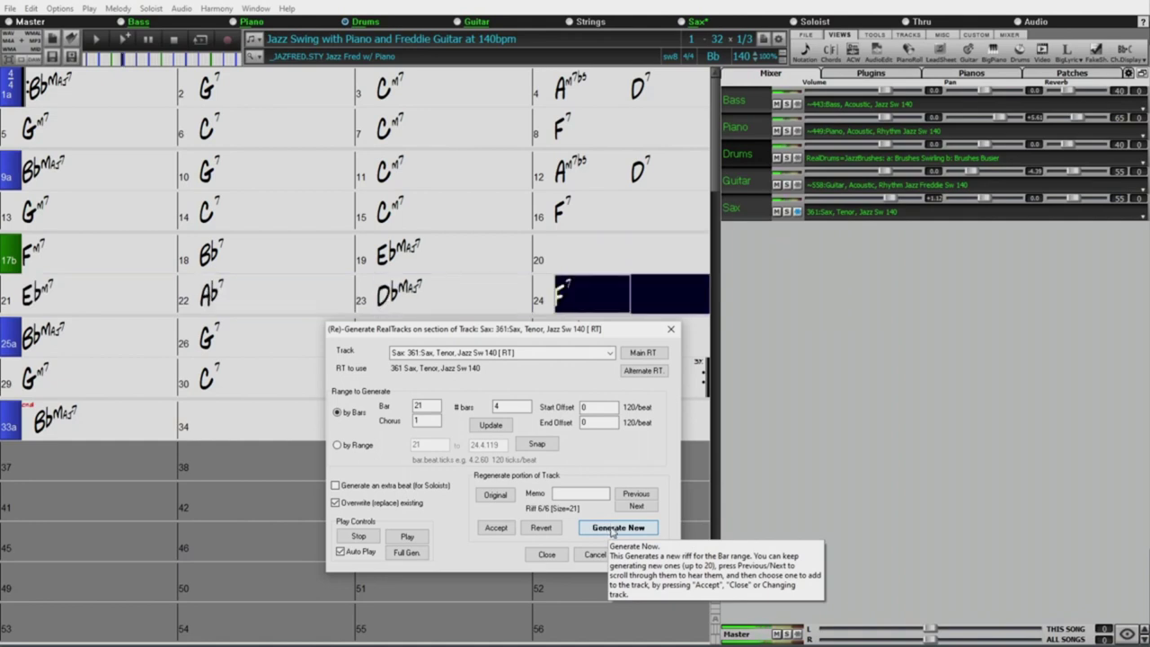
left_click(359, 537)
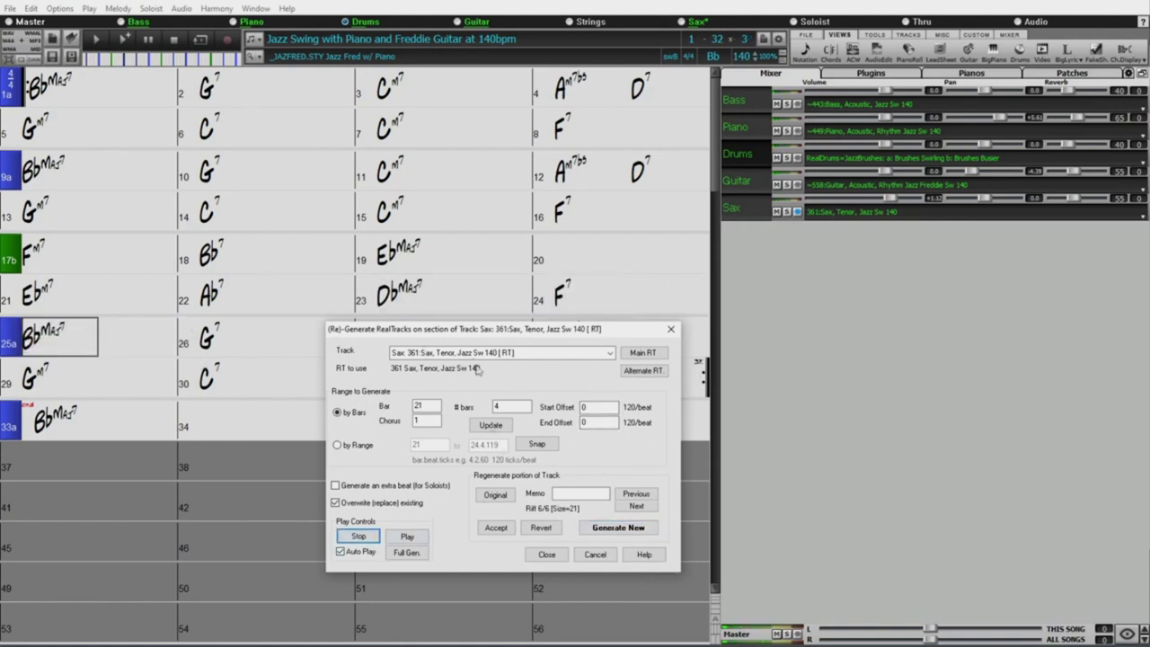
left_click(501, 532)
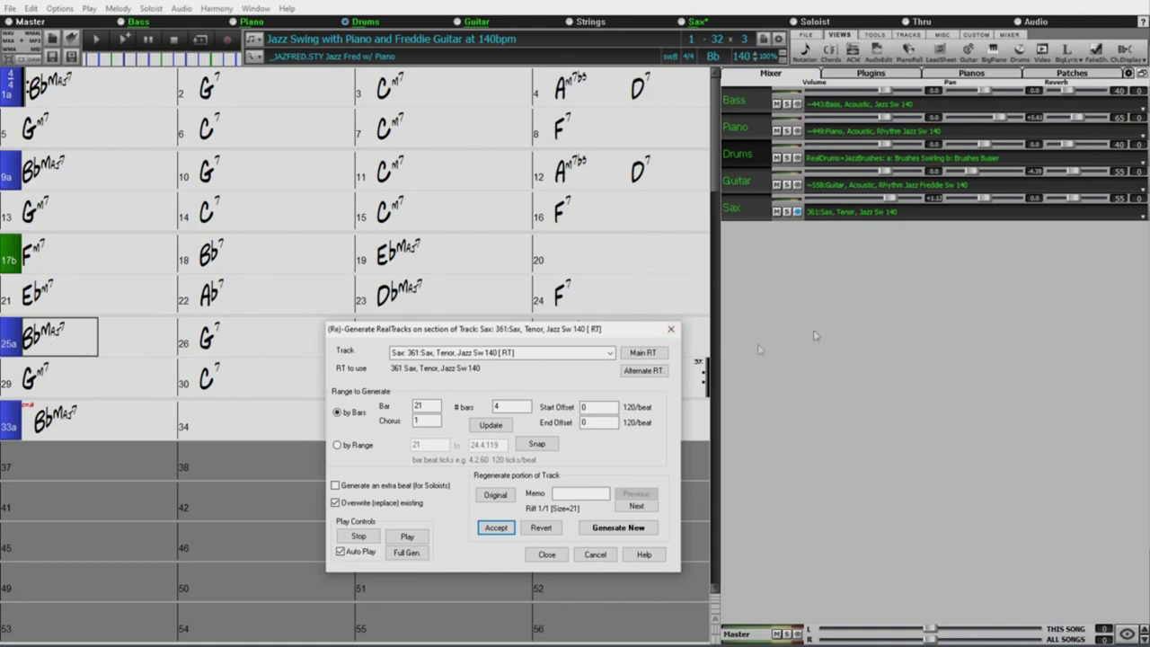
Filter the alternate RealTracks for 'trumpet' and choose 462 Trumpet, Jazz Sw 140 for regeneration
left_click(649, 372)
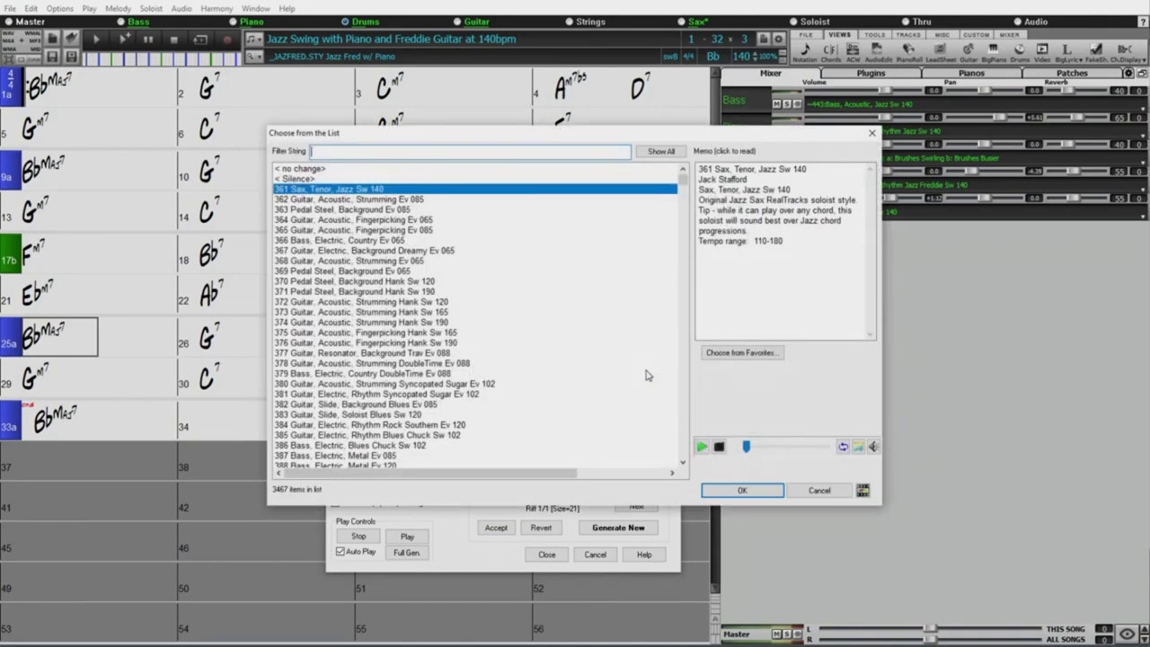
type("tre")
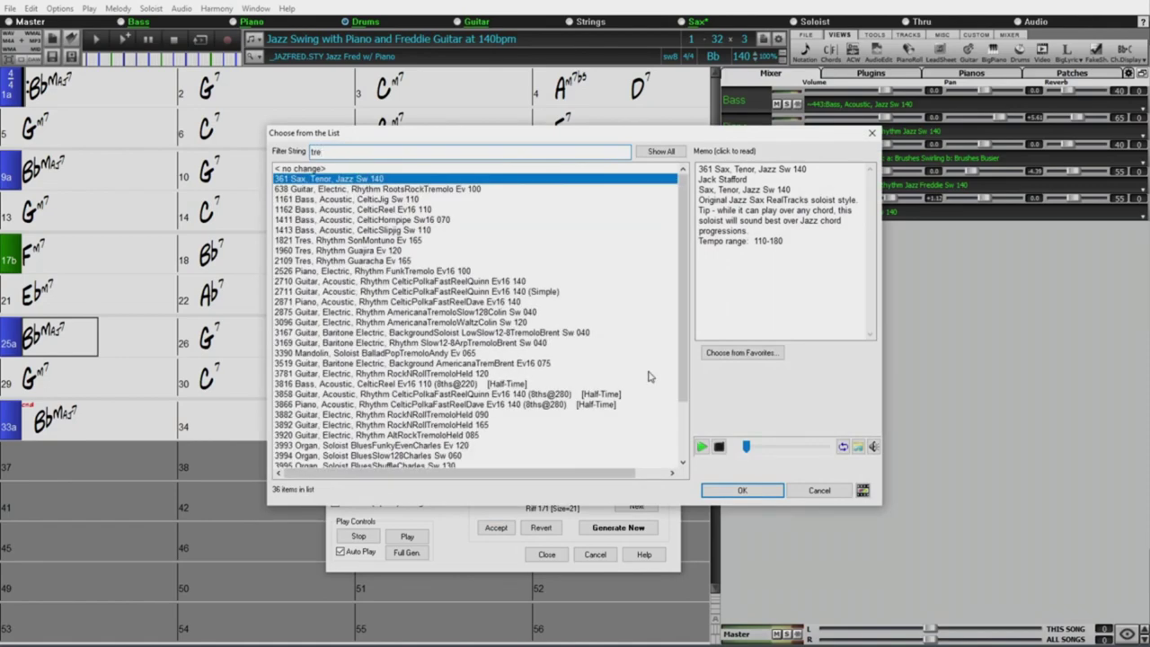
key("BackSpace")
type("umpet")
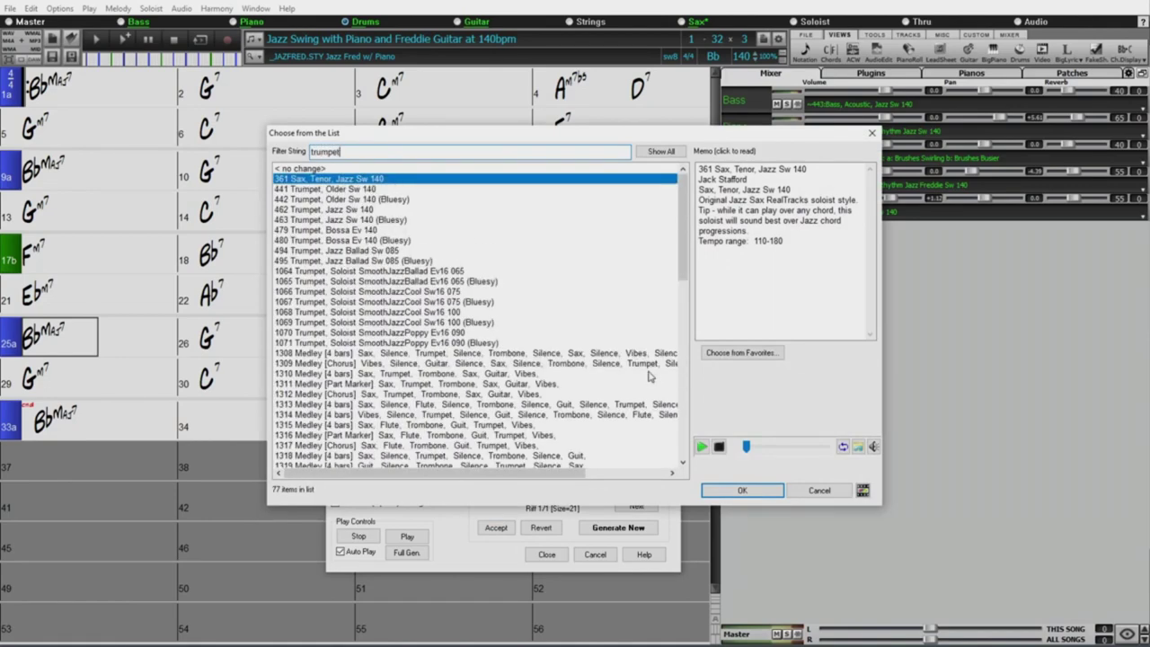
left_click(359, 210)
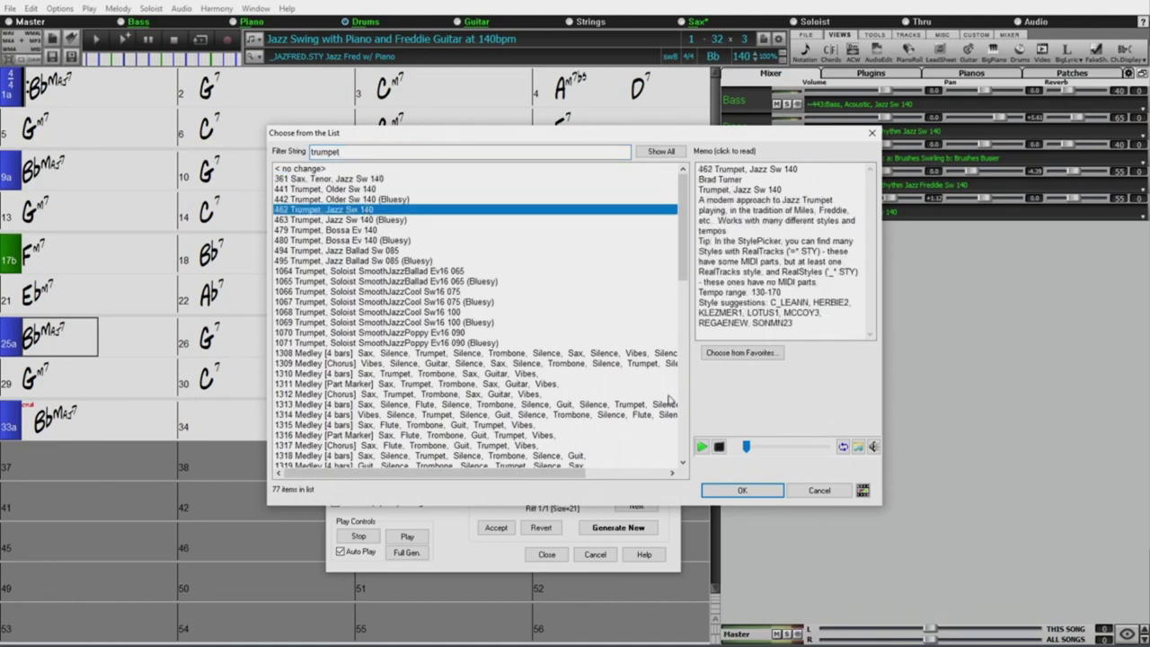
left_click(762, 493)
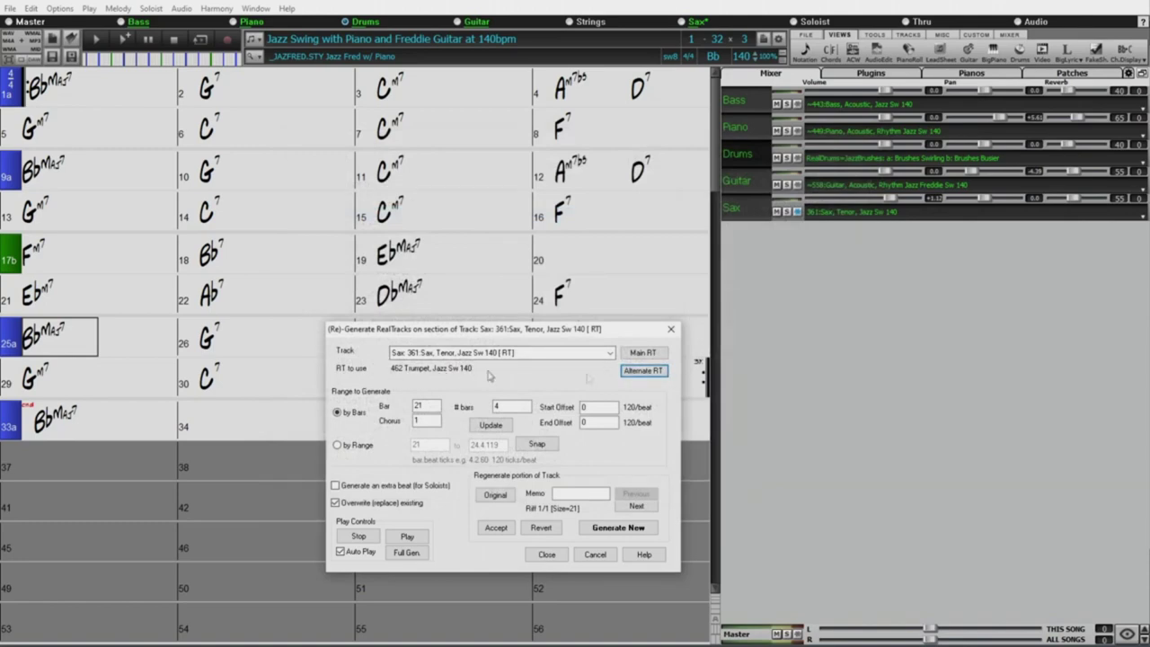
Check the Sax track's main RealTrack without changing it, and select the starting bar field
left_click(656, 355)
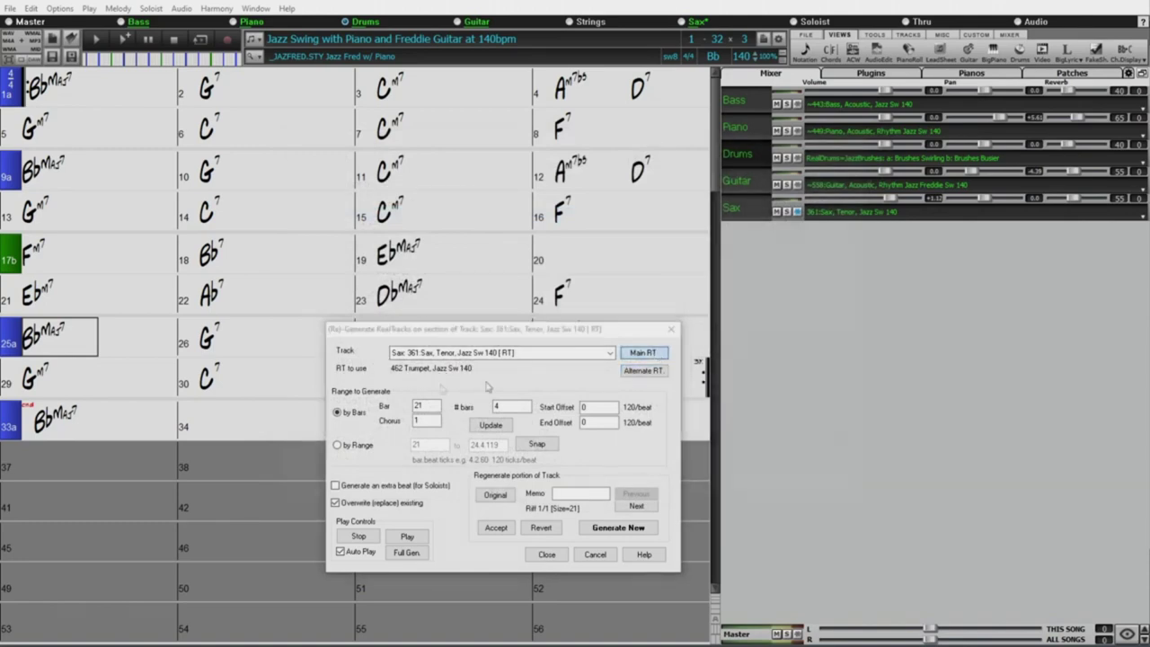
left_click(873, 133)
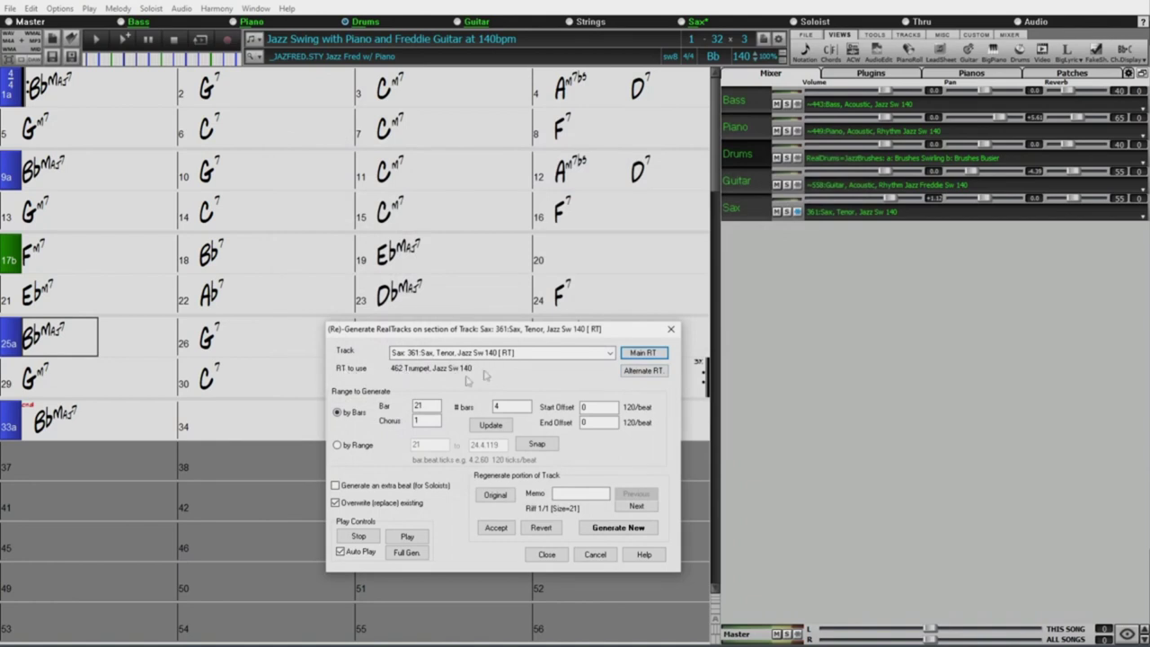
double_click(431, 407)
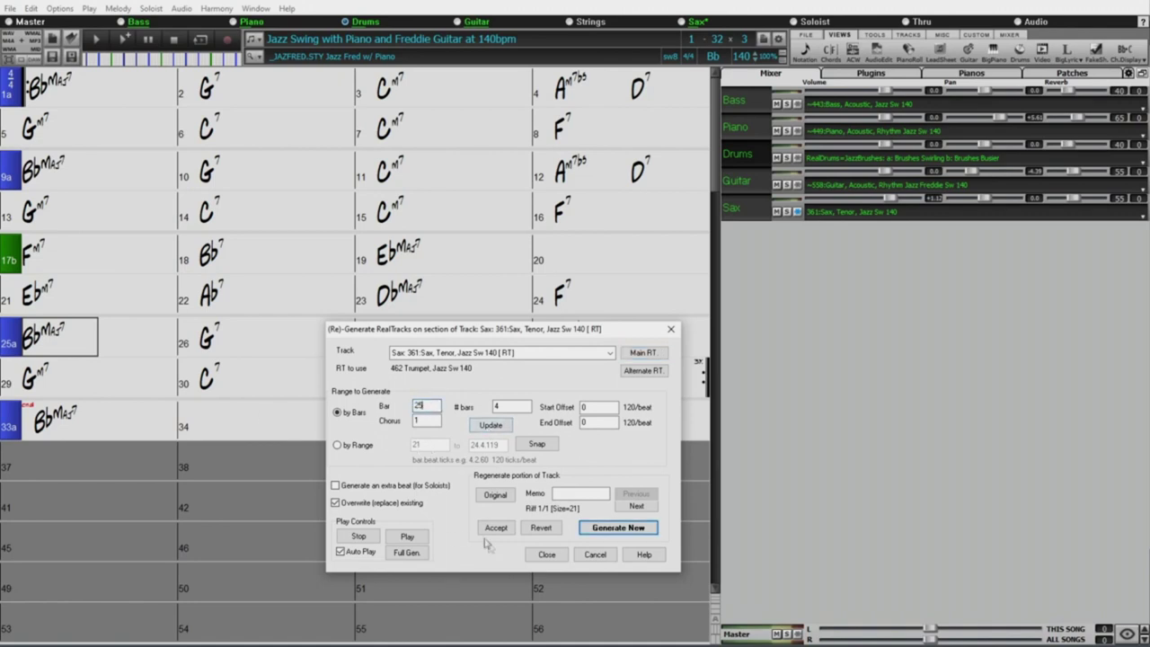
Audition several trumpet riff takes for bars 25–28 and accept the last one
left_click(620, 528)
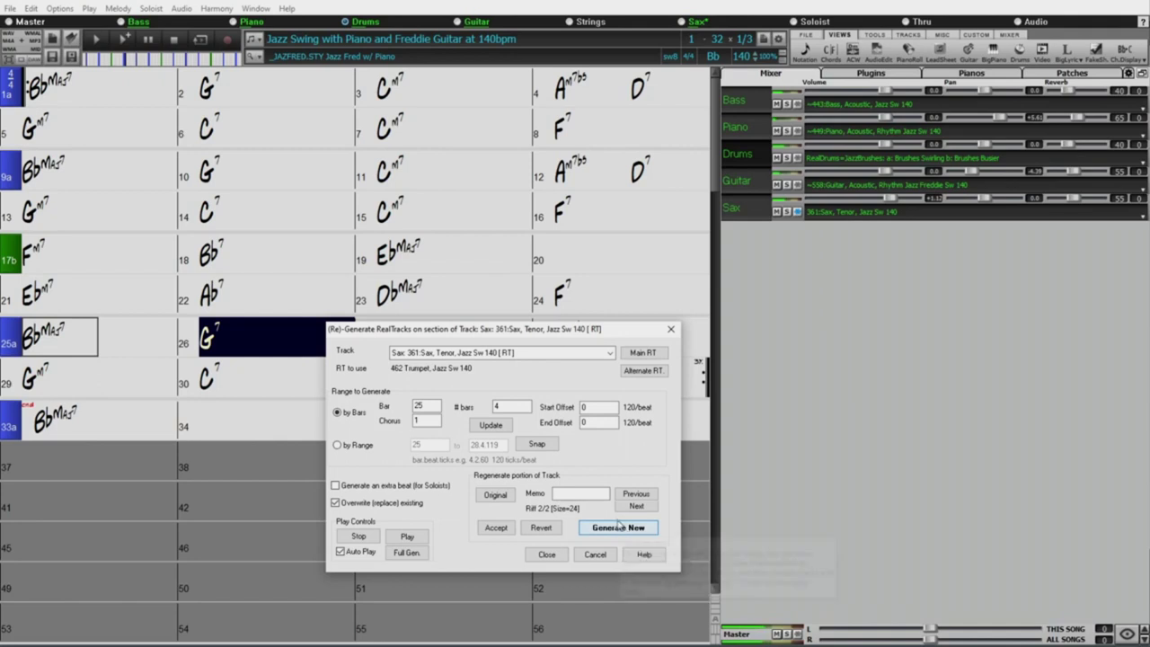
left_click_drag(550, 337, 984, 342)
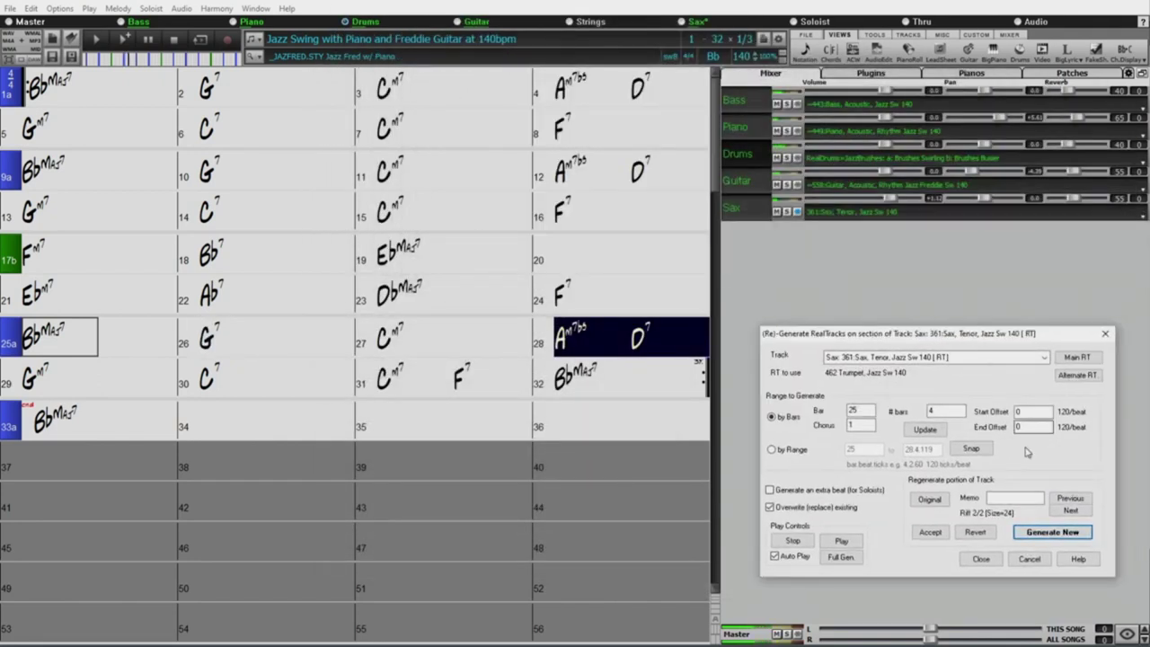
left_click(1046, 532)
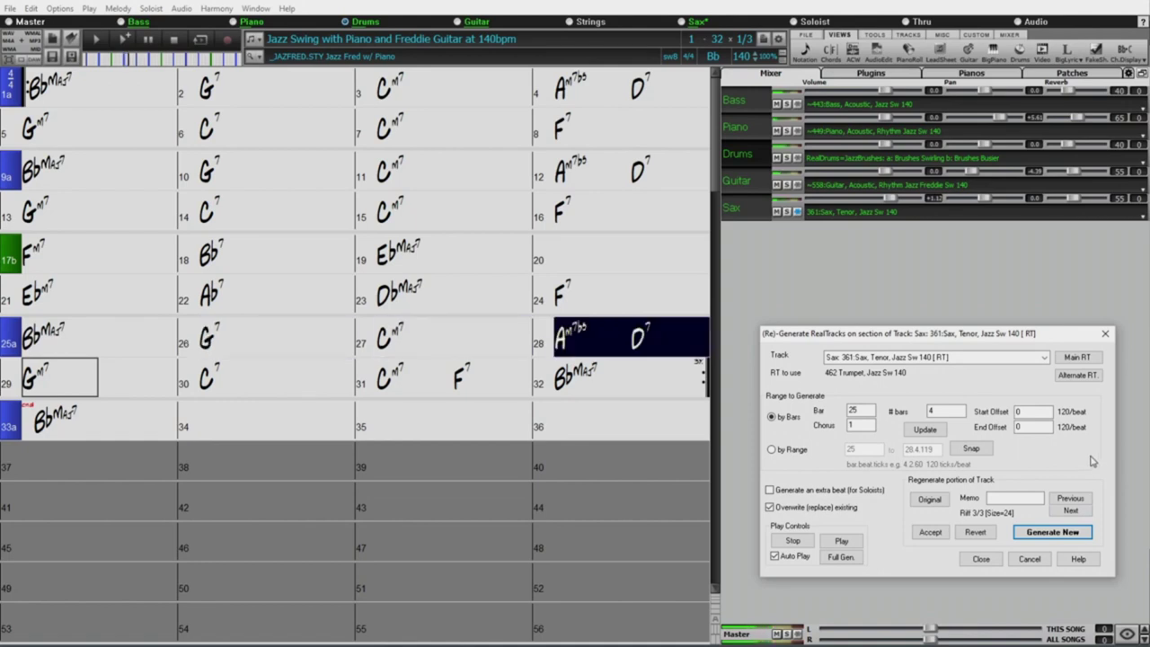
left_click(1045, 531)
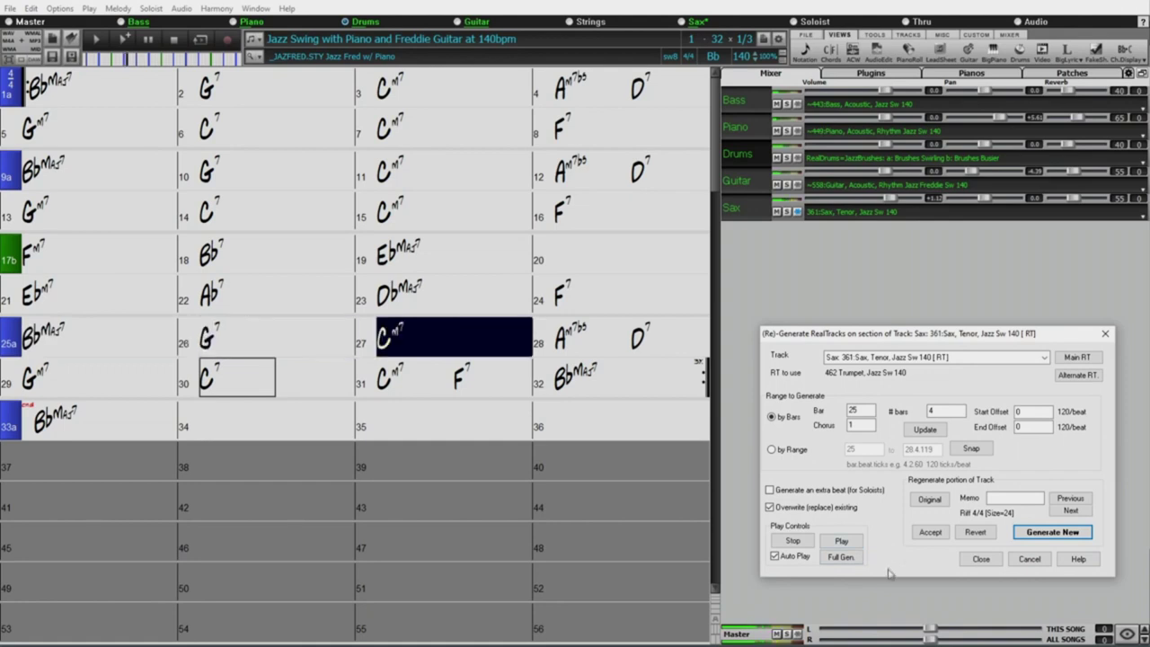
left_click(793, 541)
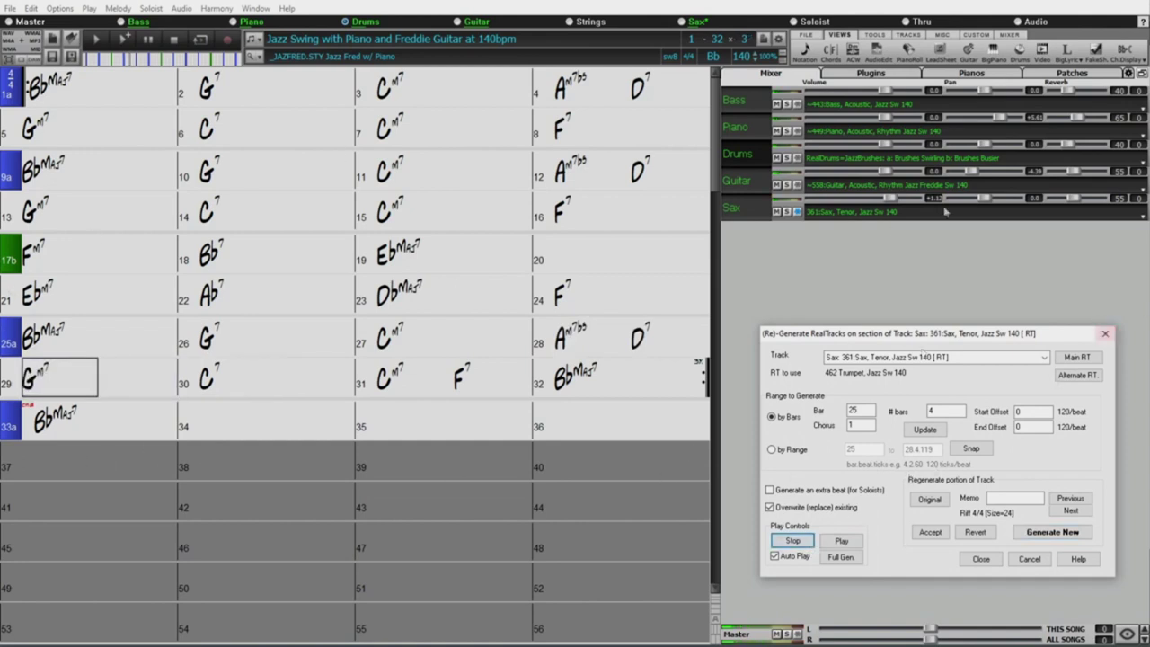
left_click(931, 532)
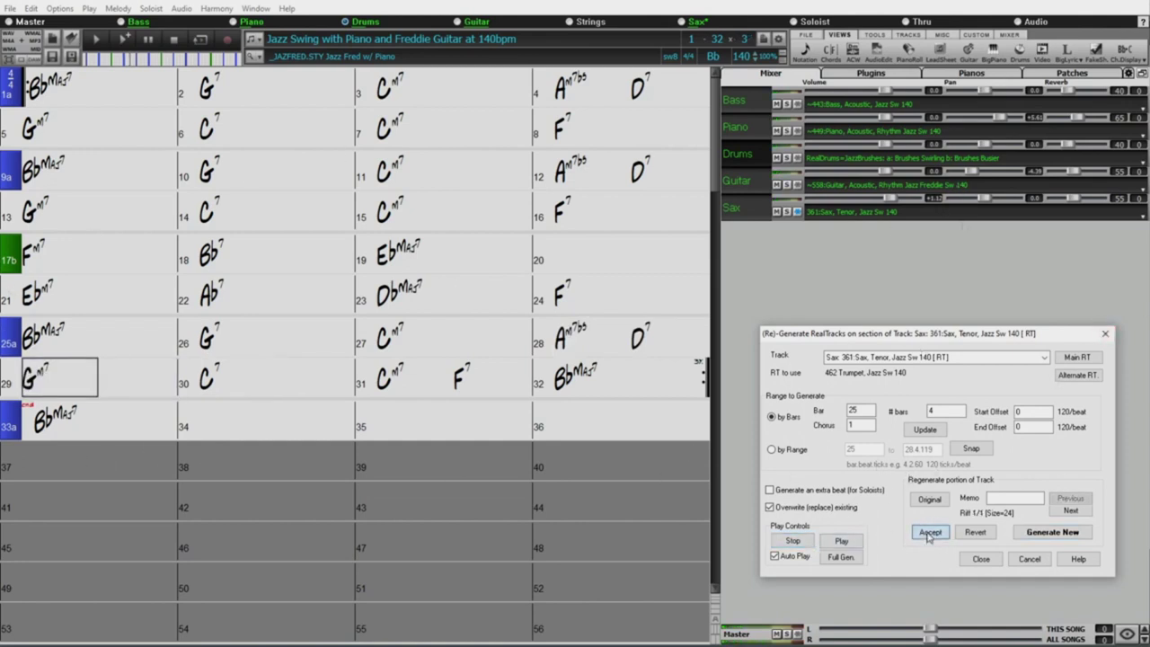
Set the start bar to 29, accept a new trumpet riff for bars 29–32, and close the dialog
double_click(863, 409)
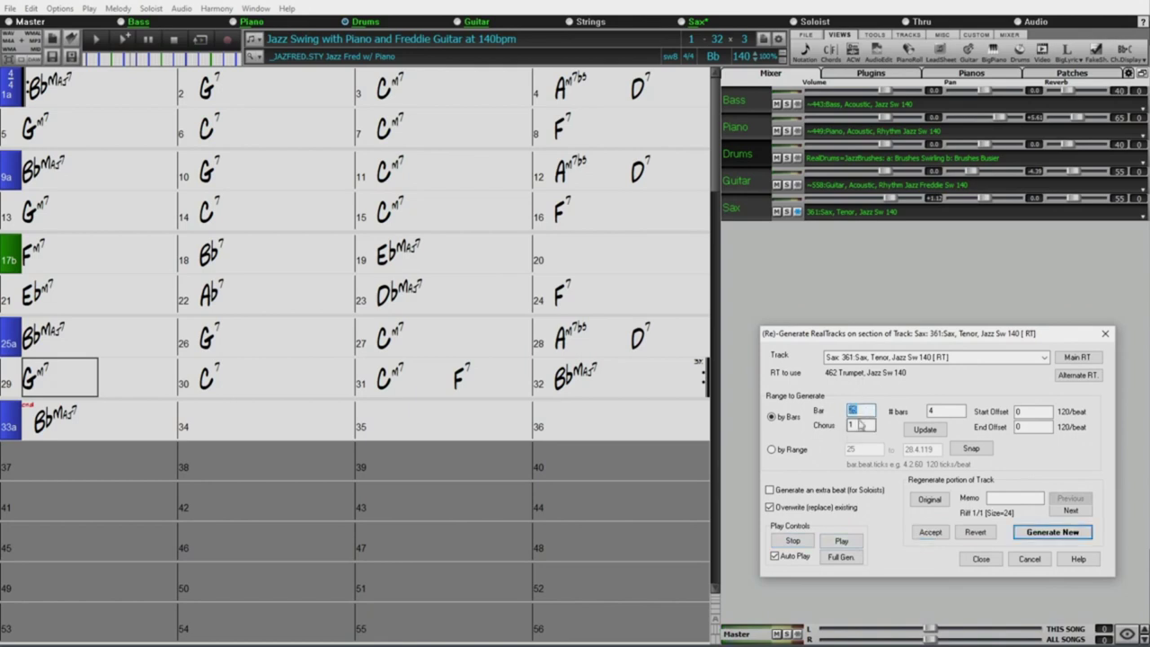
type("29")
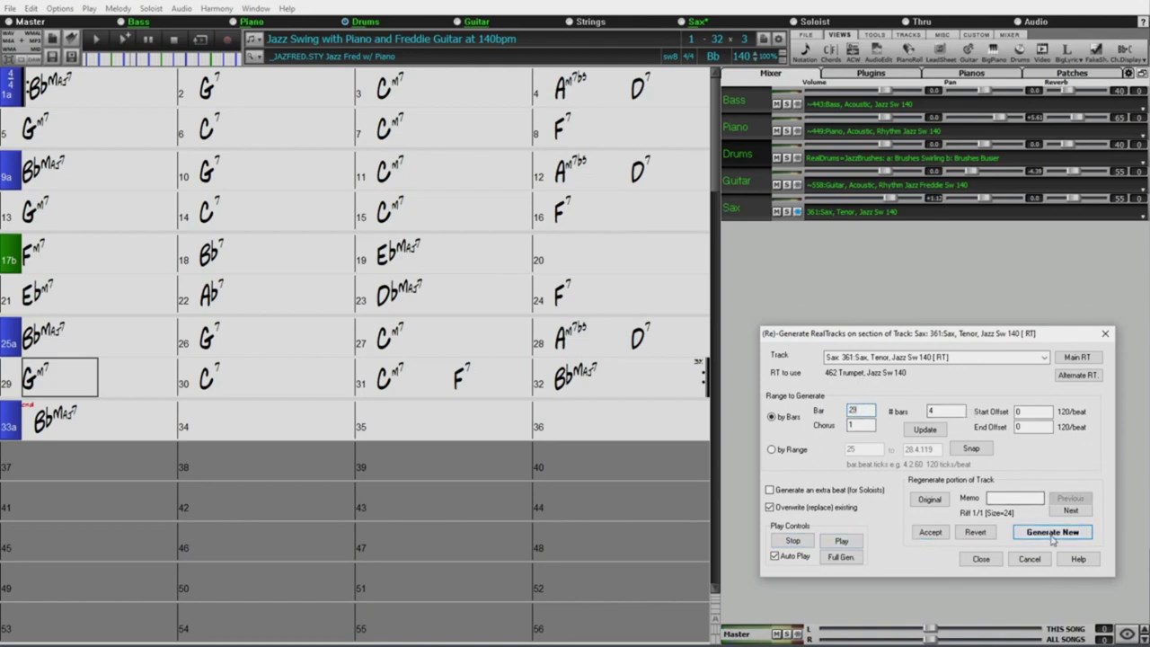
left_click(1053, 534)
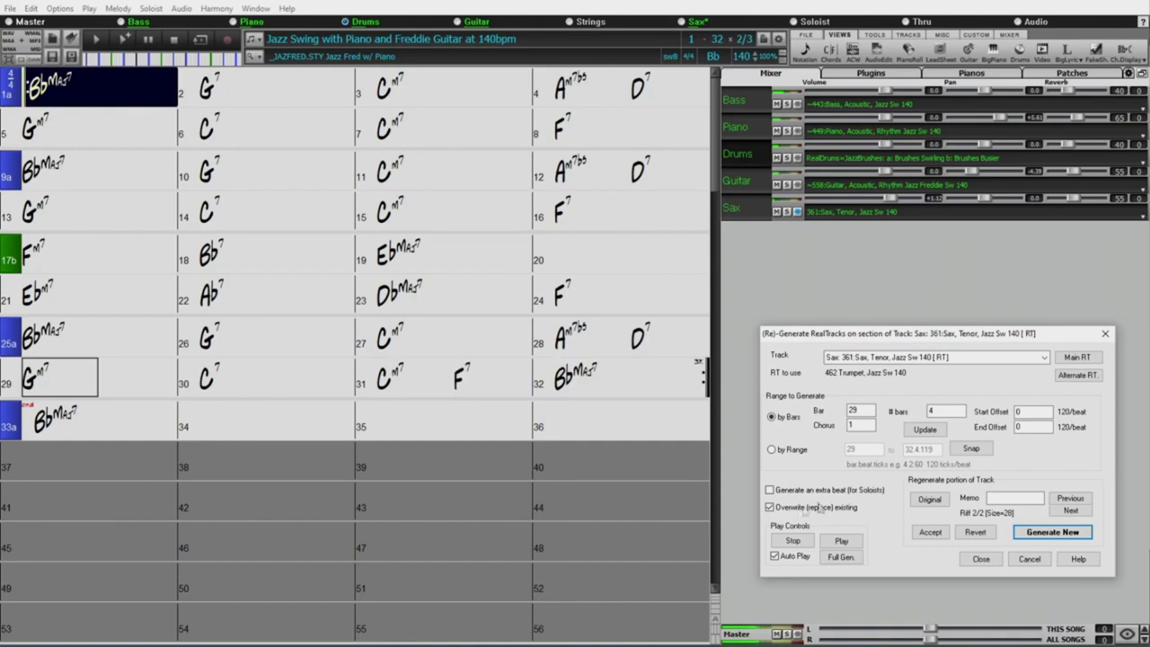
left_click(793, 541)
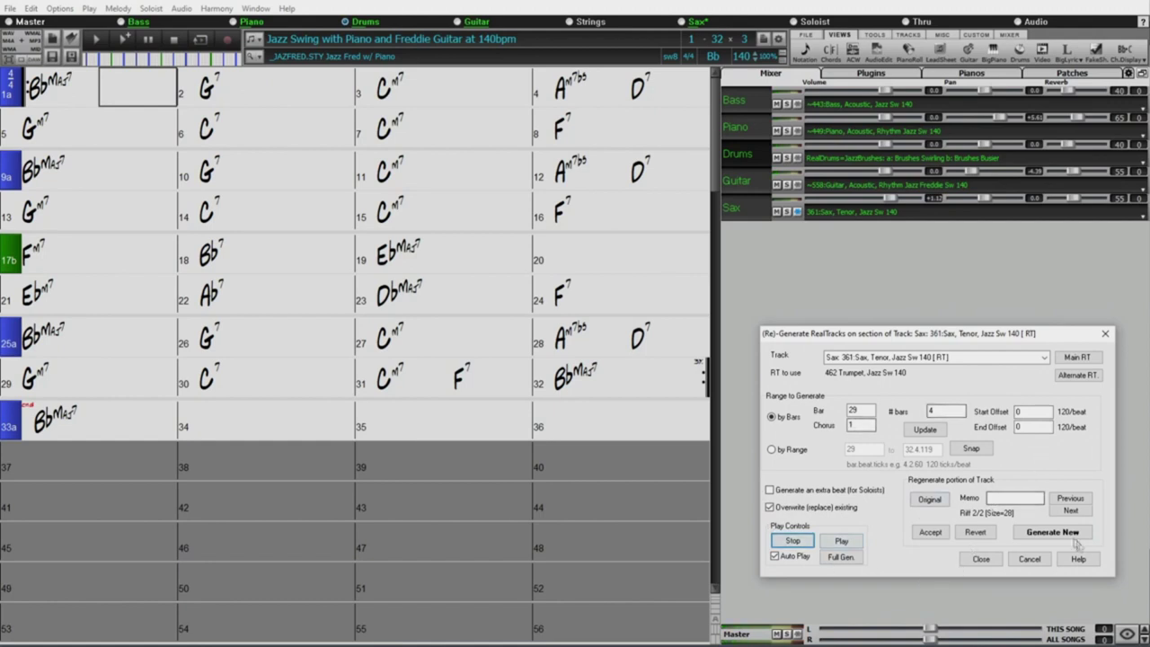
left_click(930, 533)
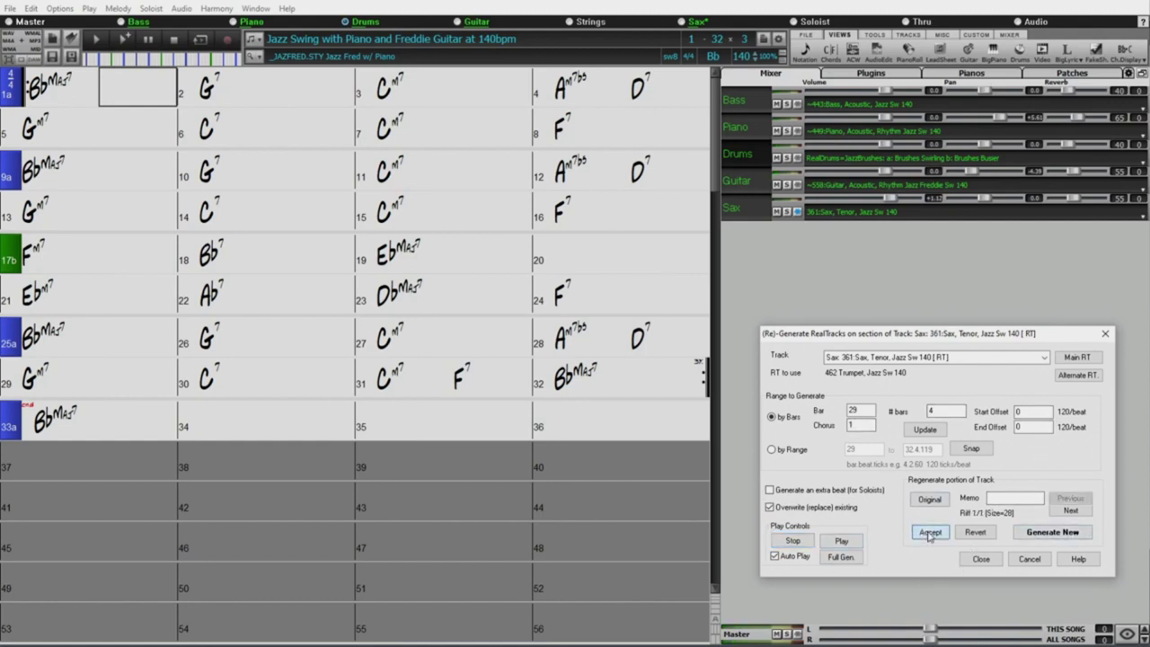
left_click(994, 561)
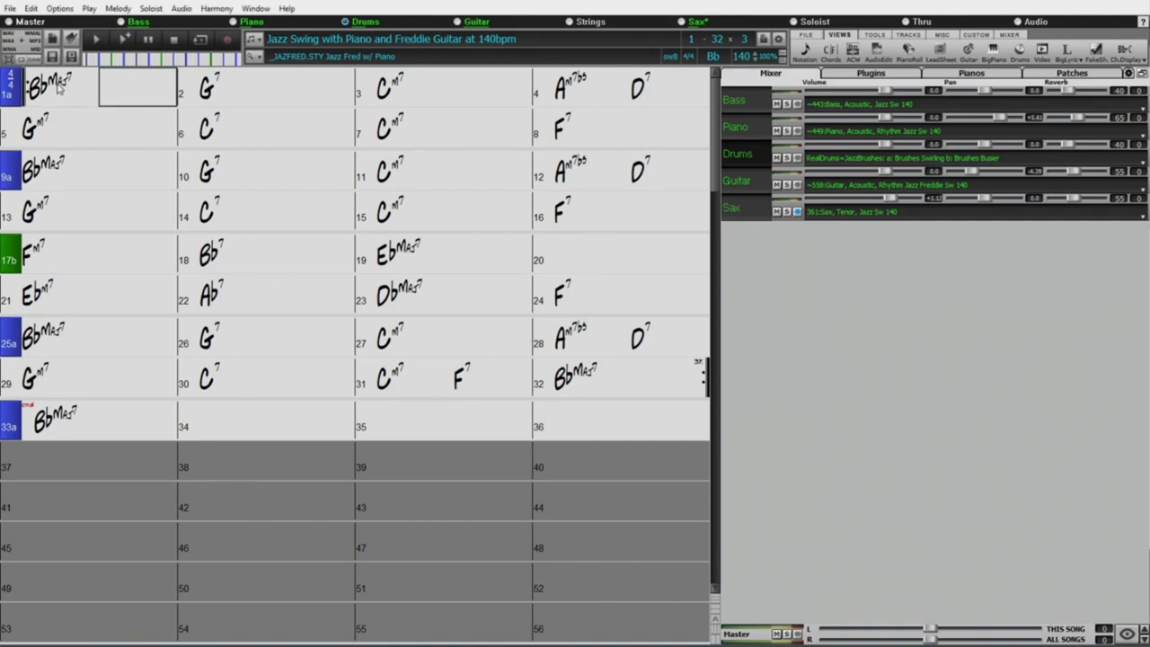
Play the song from bar 1 to hear the trumpet riffs, then stop playback
left_click(59, 90)
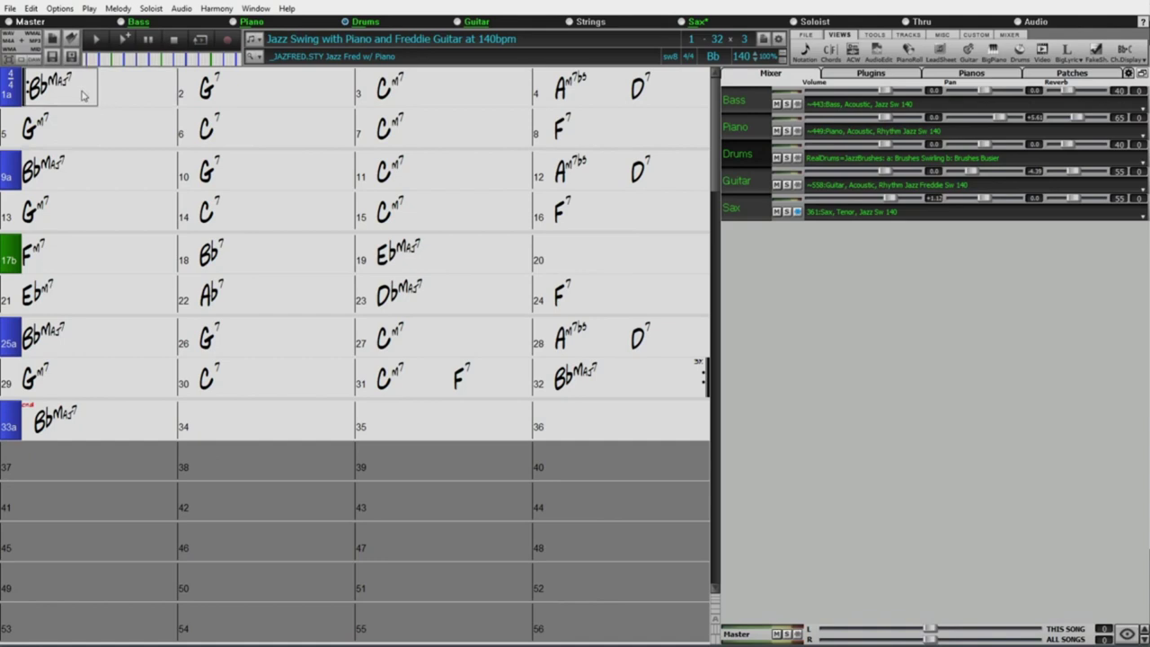
left_click_drag(81, 95, 92, 103)
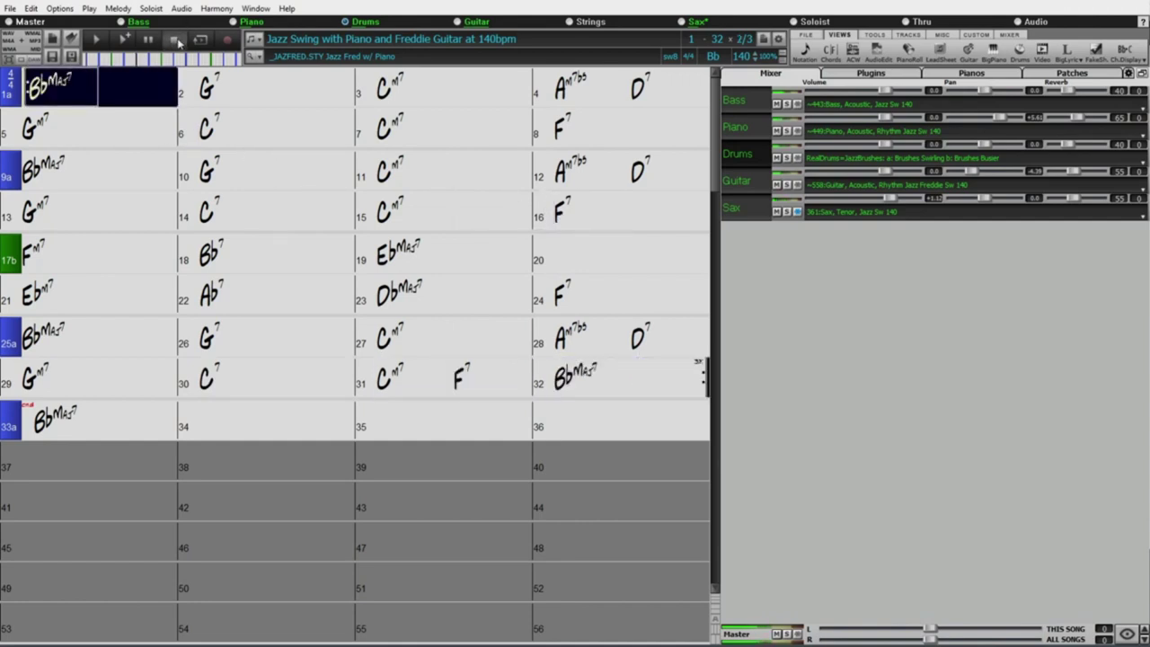
left_click(175, 39)
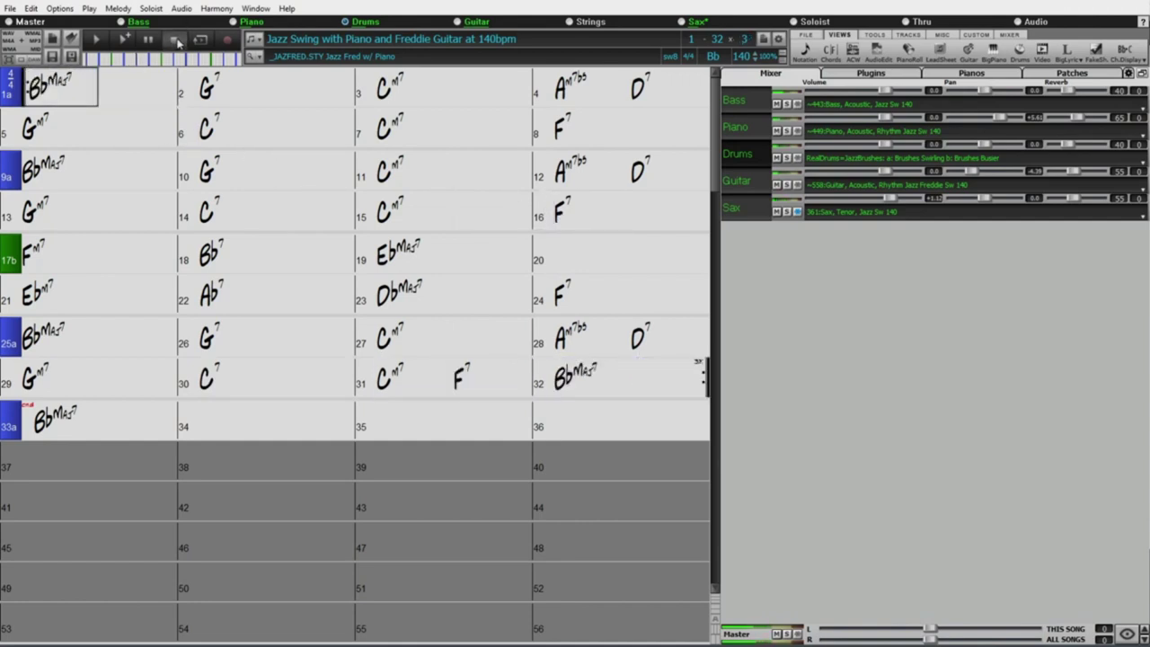
Open the Sax track's partial regeneration from bar 29 and move the dialog aside to reveal the chords
left_click(76, 380)
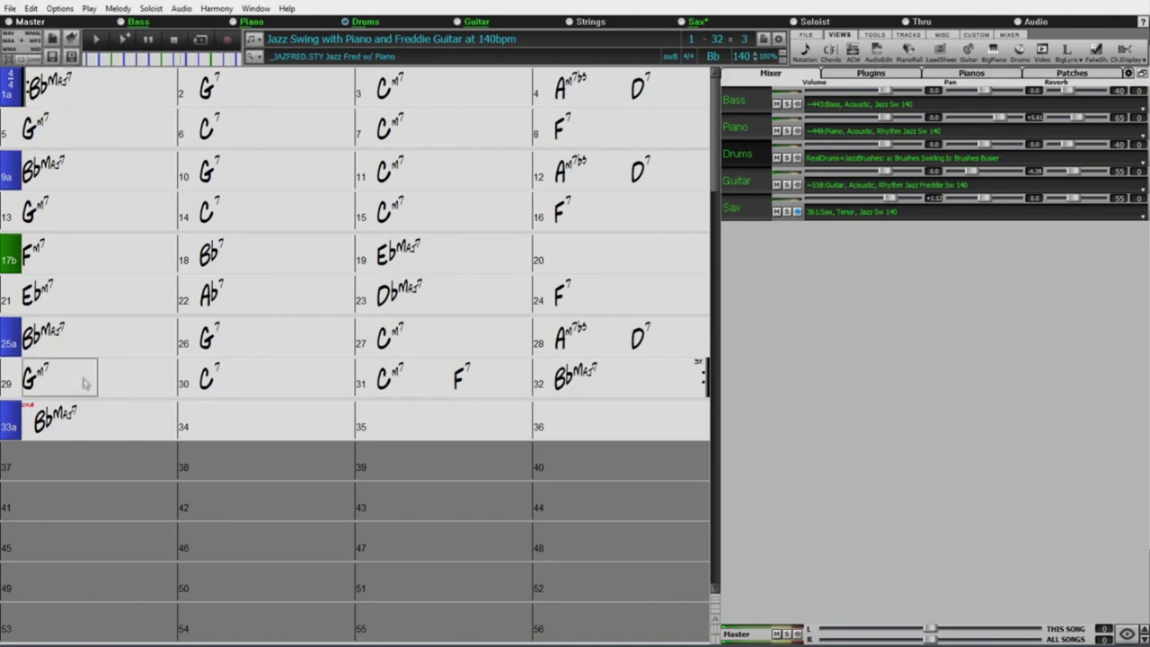
key("ctrl+shift+t")
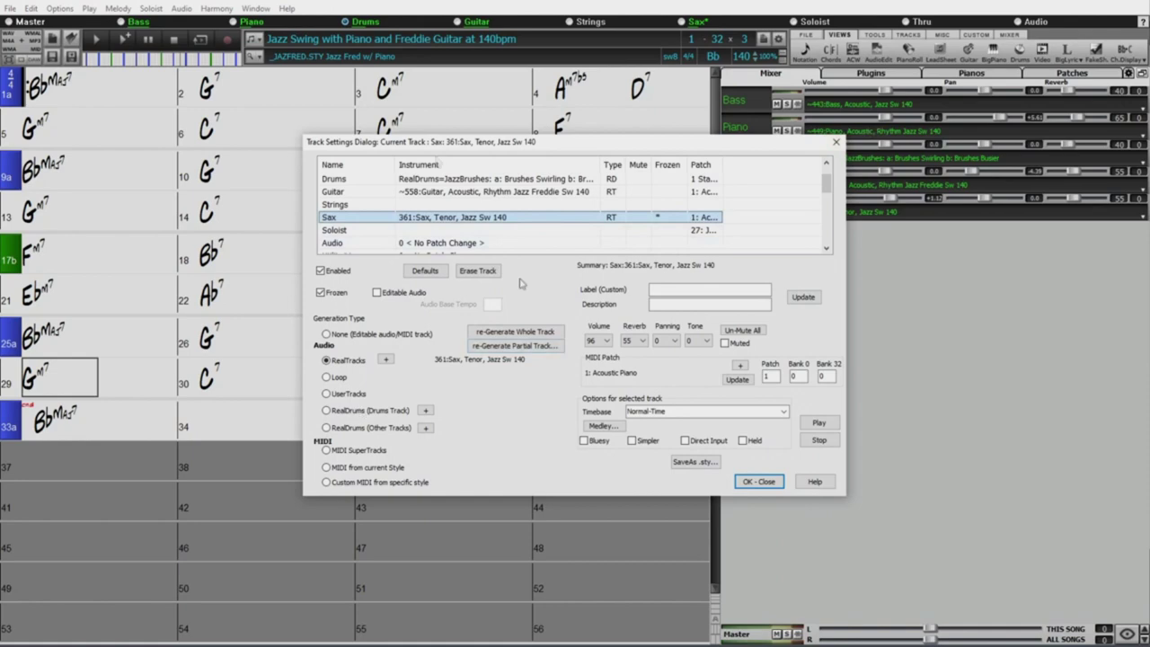
left_click(517, 350)
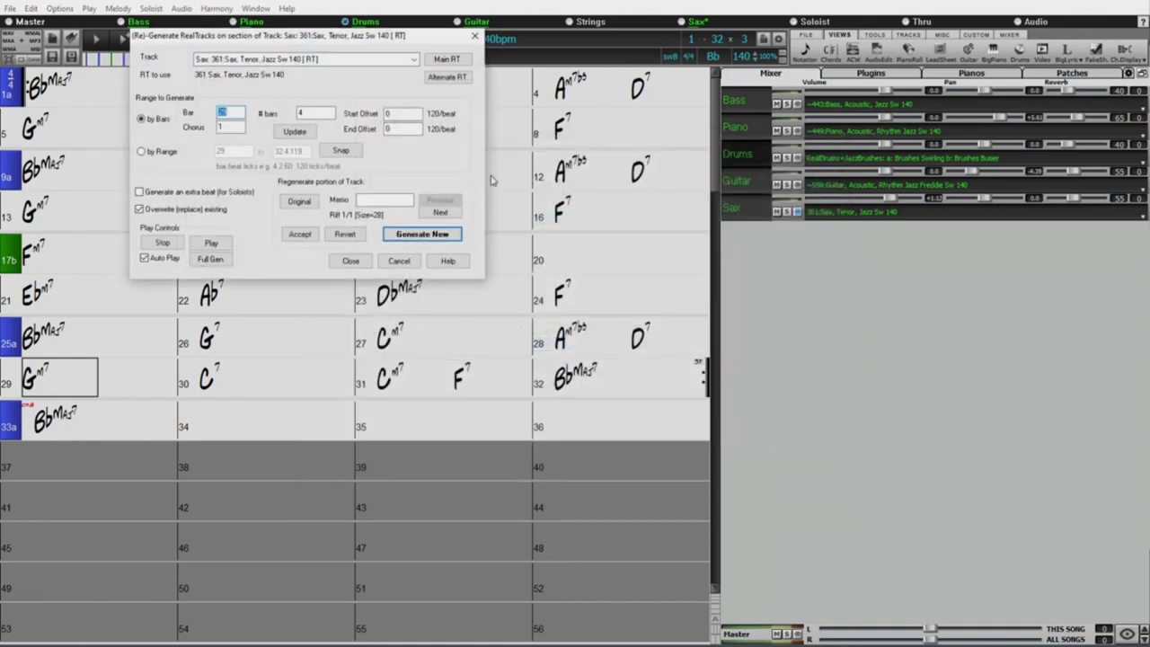
left_click_drag(336, 37, 469, 89)
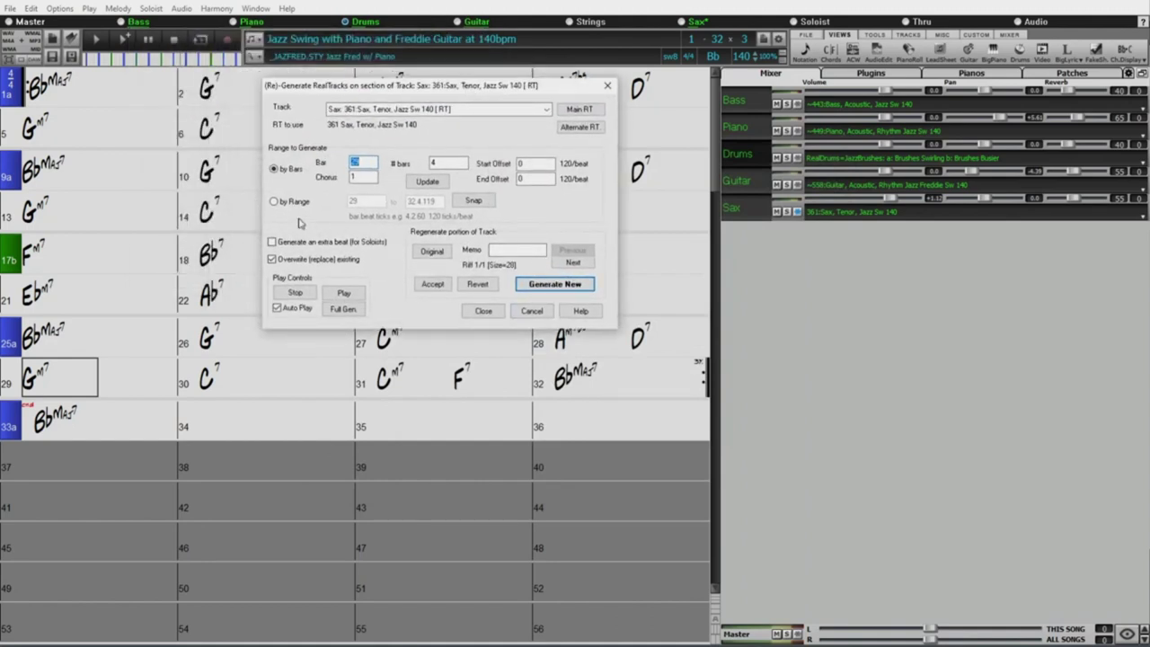
left_click_drag(396, 86, 254, 54)
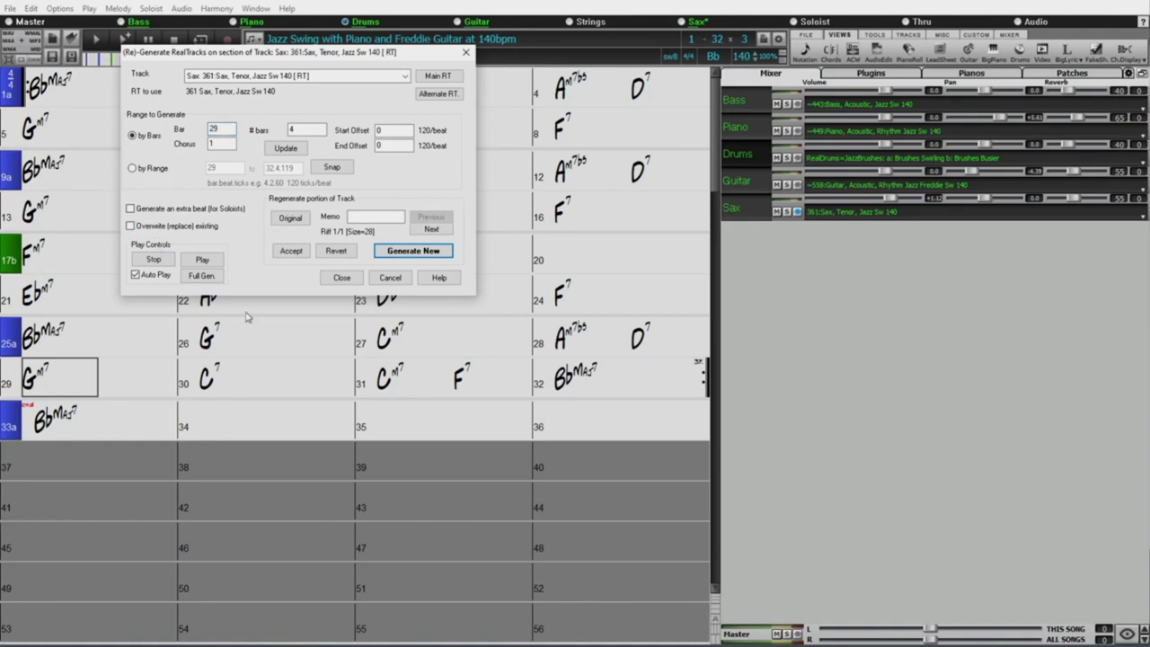
Generate two new tenor sax takes for bars 29–32, keep one, and move the dialog over the chord sheet
left_click(420, 255)
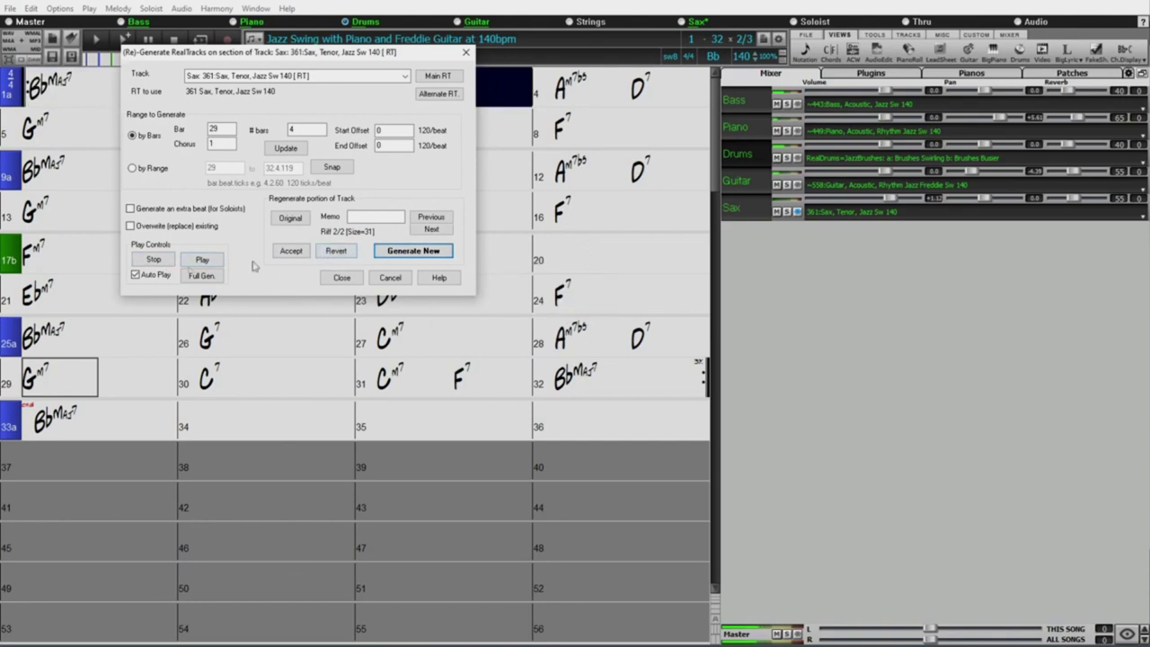
left_click(412, 250)
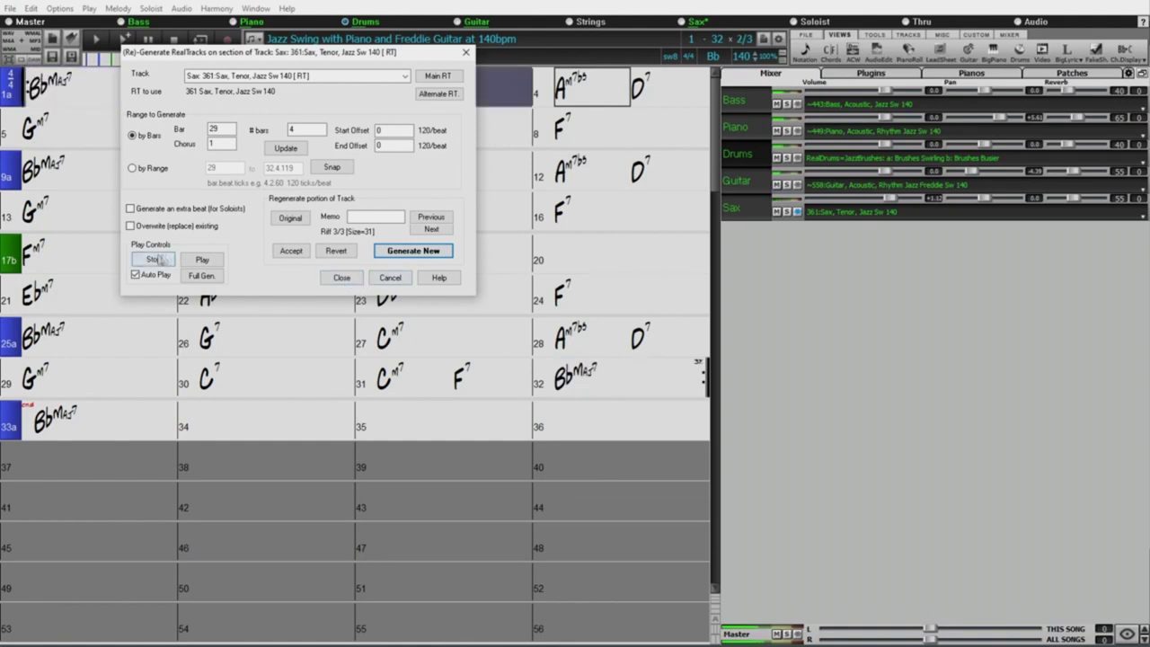
left_click(288, 252)
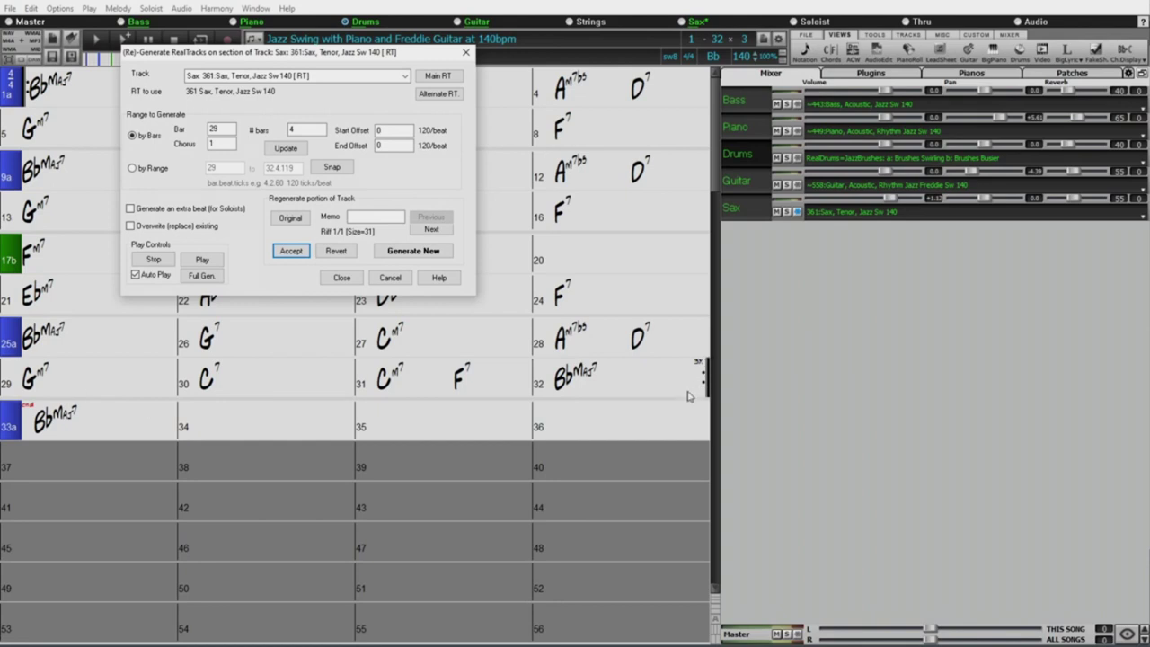
left_click_drag(316, 54, 587, 104)
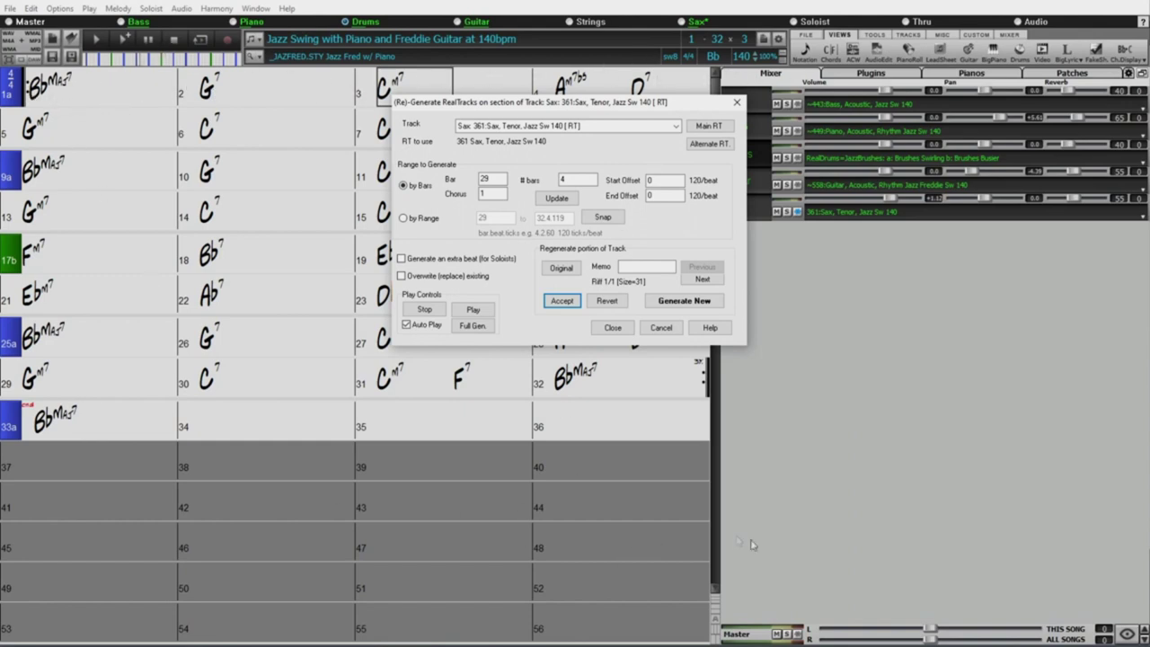
Set chorus 2, bar 1, generate and accept a new tenor sax riff, then close the dialog
double_click(492, 194)
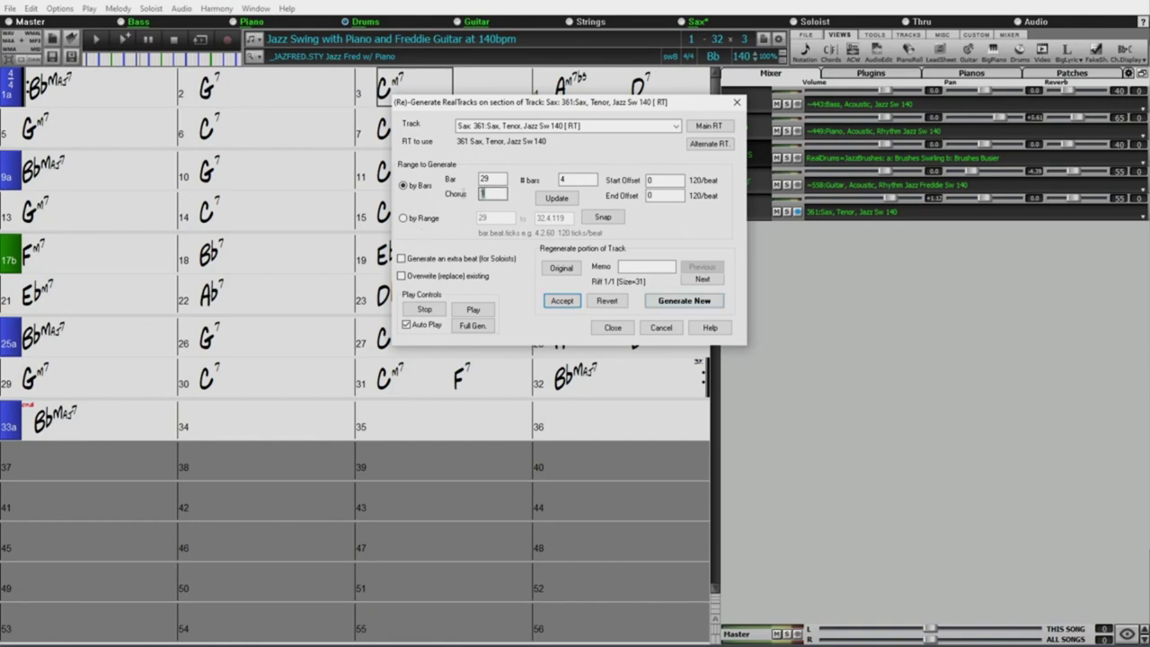
type("2")
double_click(492, 179)
type("1")
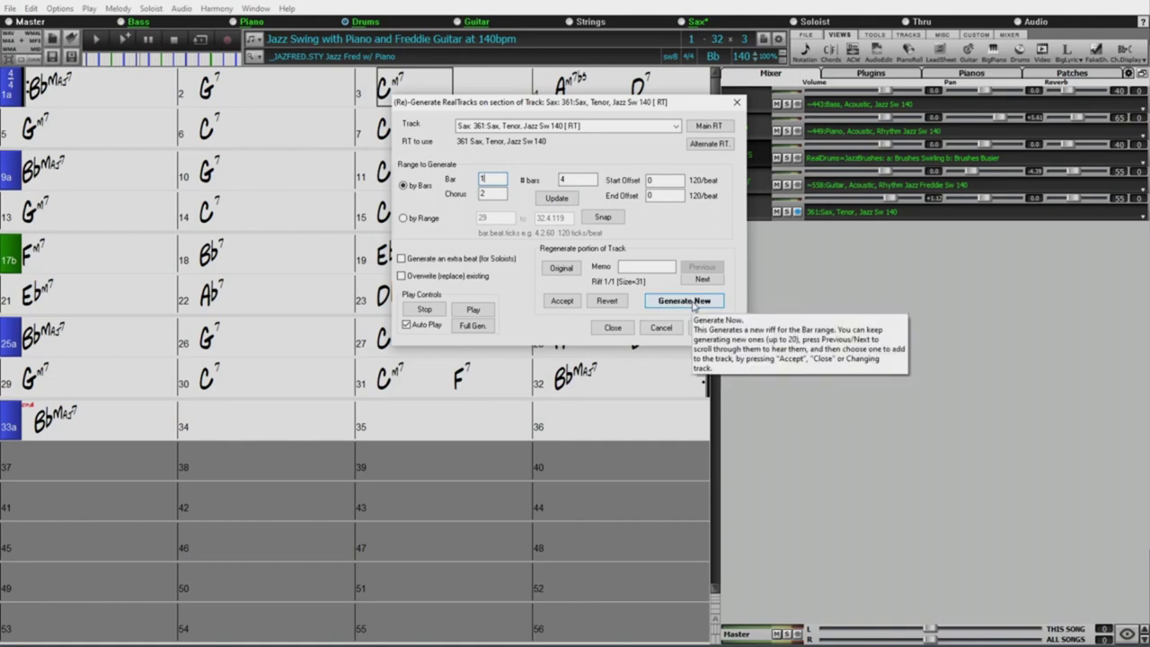
left_click(693, 302)
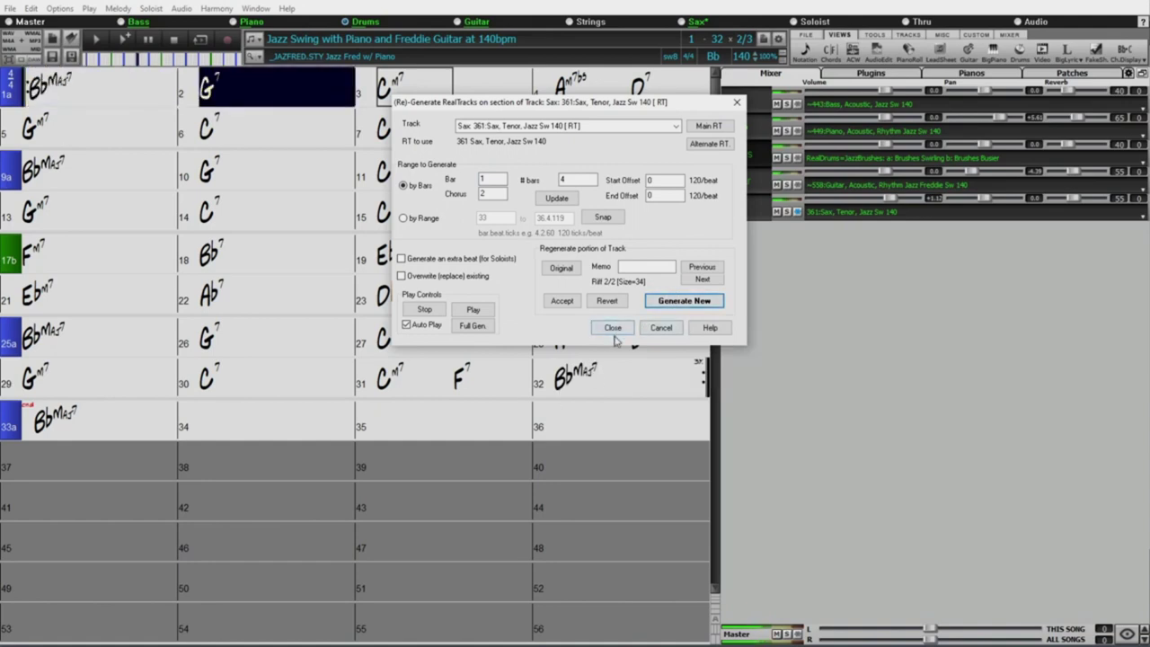
left_click(562, 301)
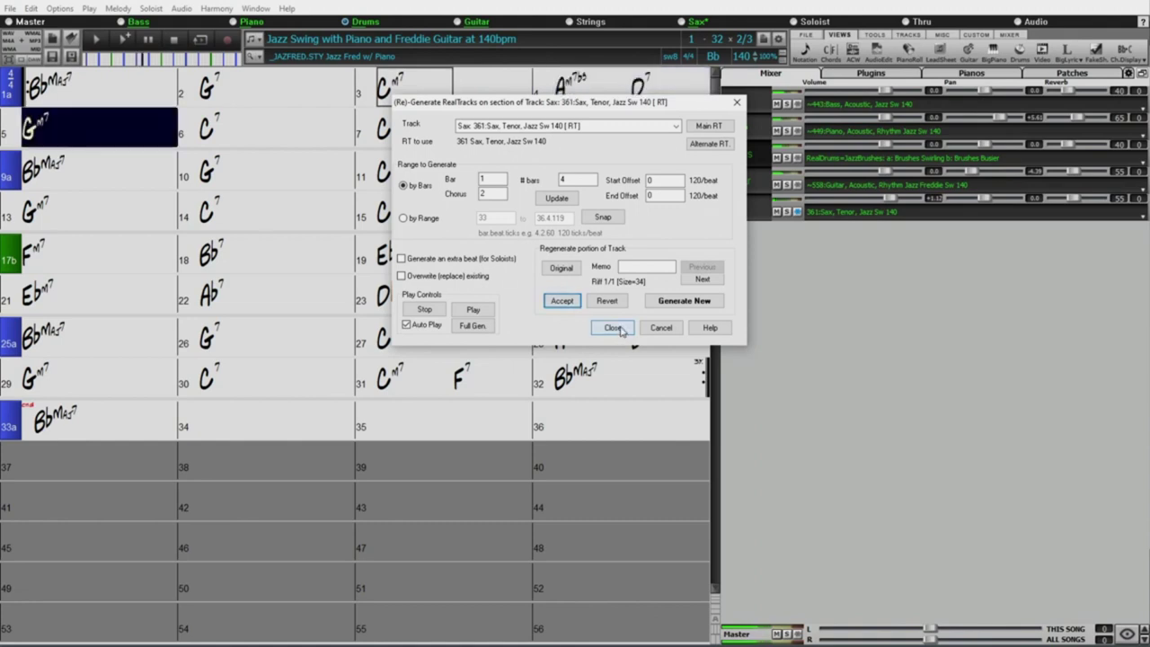
left_click(613, 328)
Jump playback to bar 25, listen into the second chorus, then stop
left_click(47, 341)
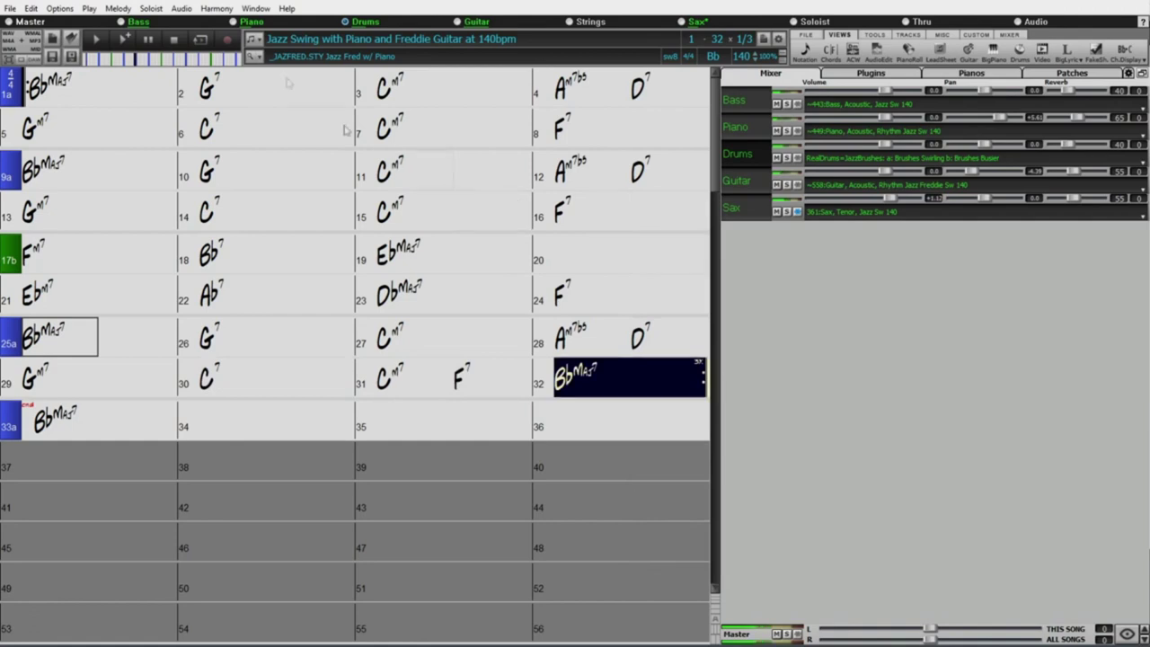
left_click(174, 41)
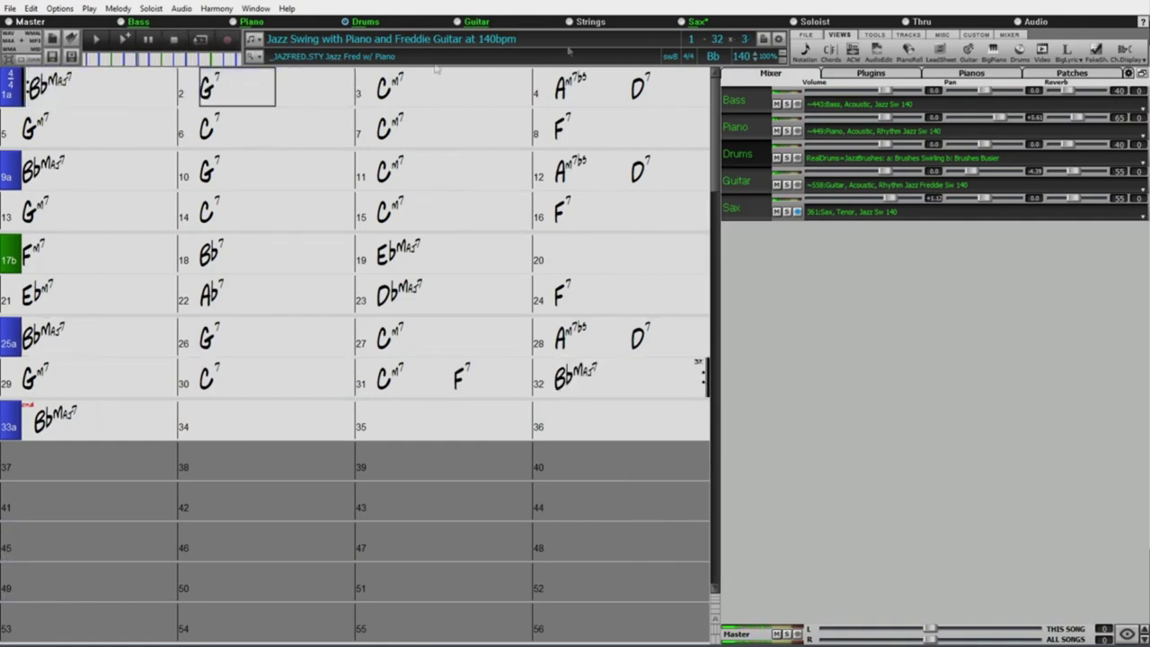